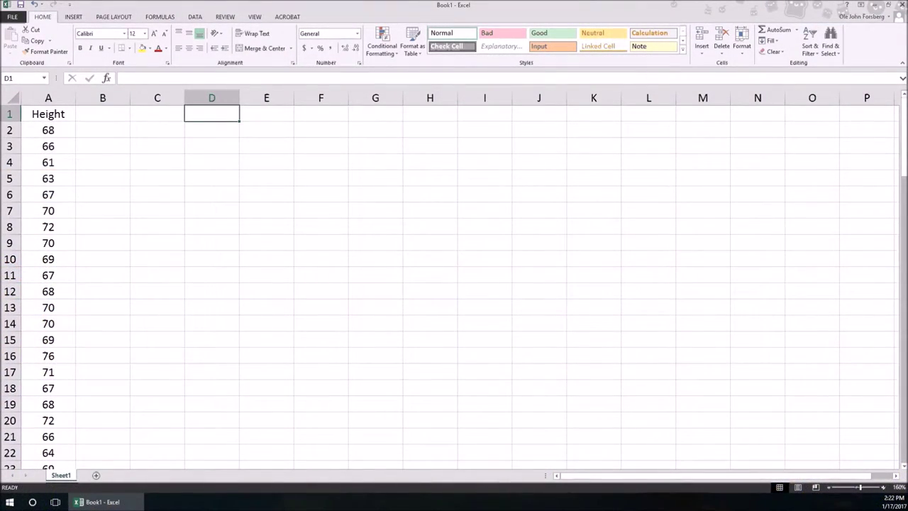
Step: Inspect the Height data in column A, then select an empty cell beside it
click(67, 119)
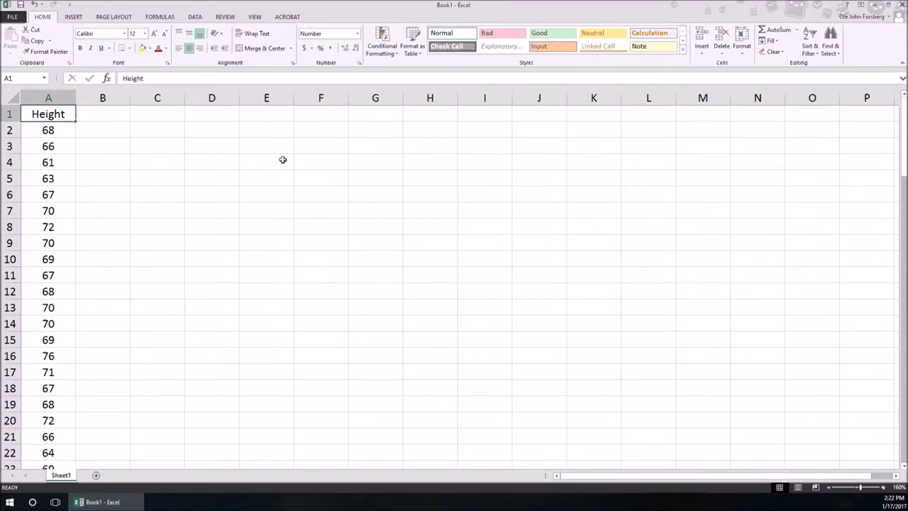
click(57, 130)
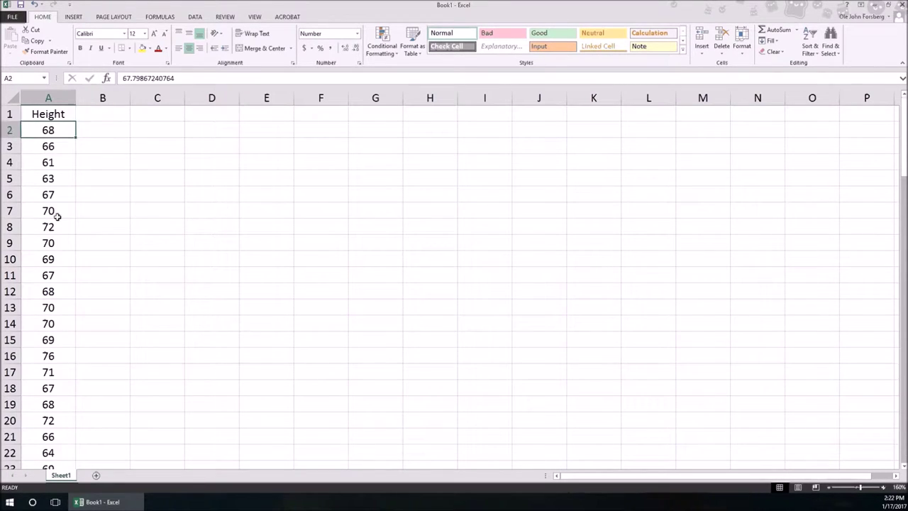
scroll(54, 252, down, 4)
scroll(54, 251, down, 17)
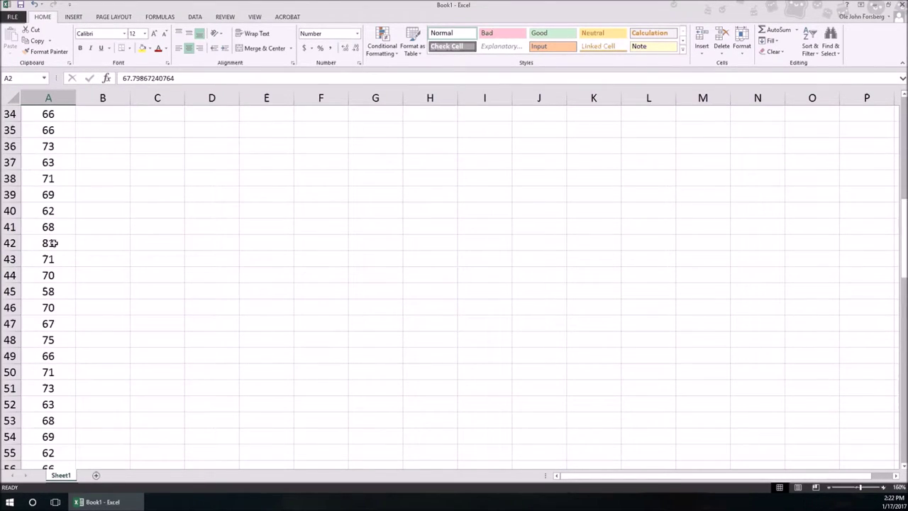
scroll(54, 242, down, 8)
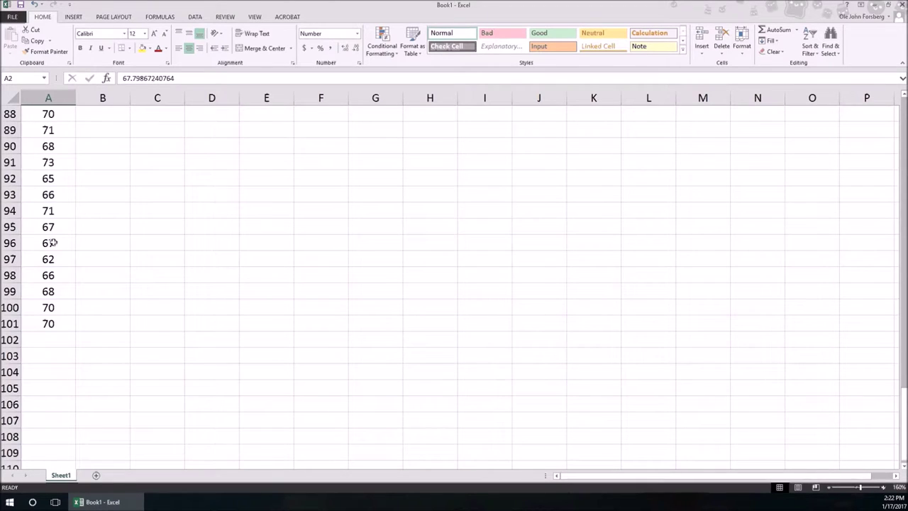
scroll(53, 242, up, 20)
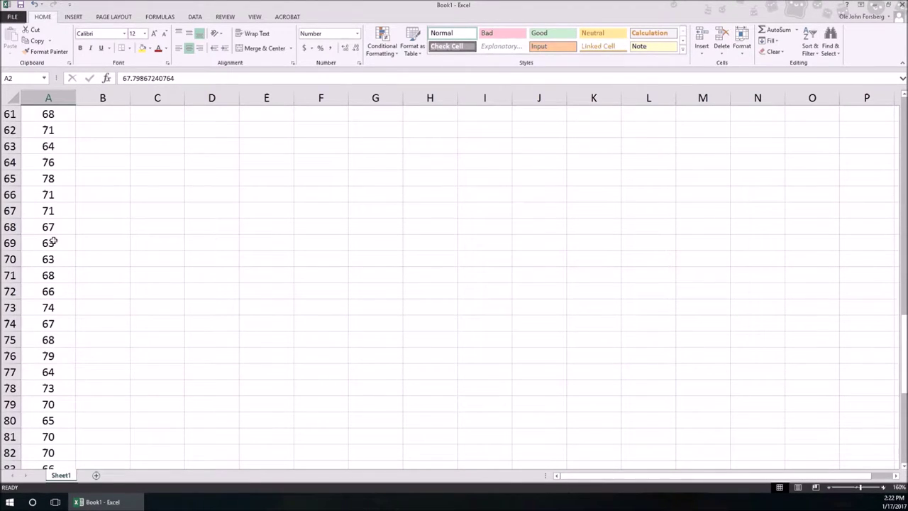
scroll(53, 241, up, 9)
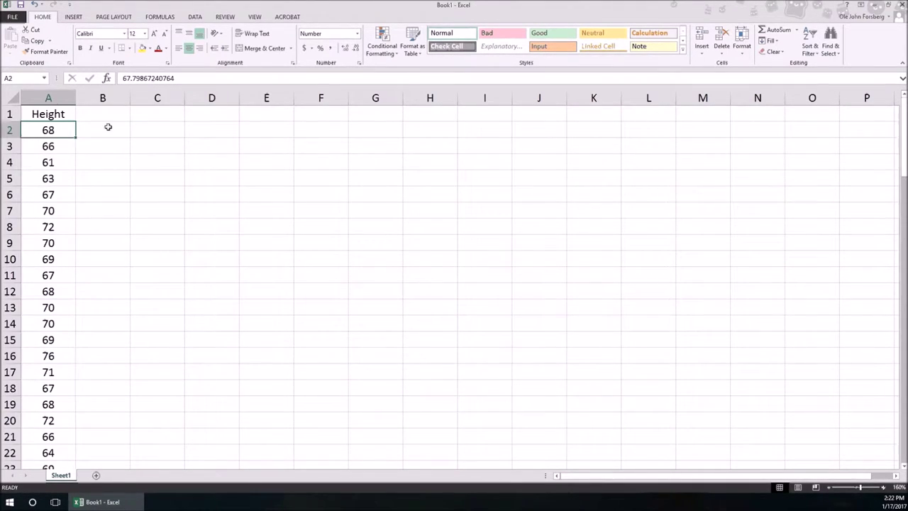
click(117, 118)
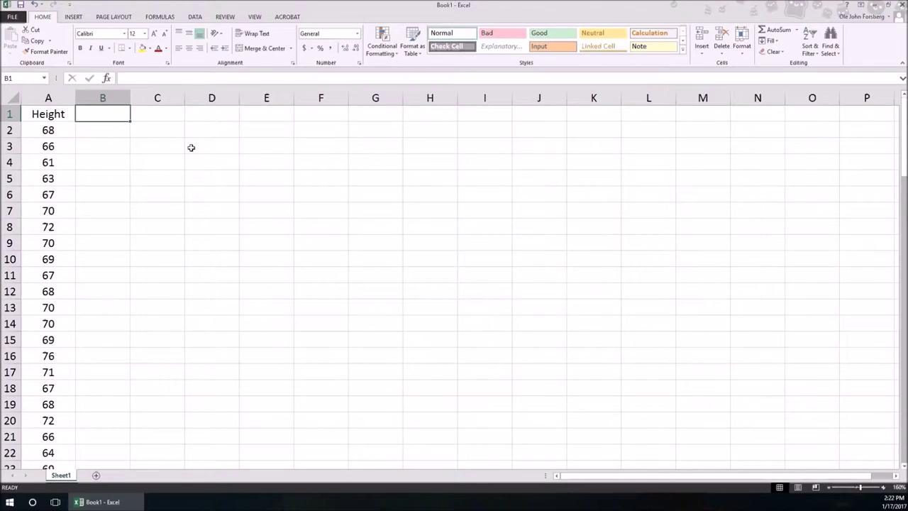
Step: Choose the Histogram tool from Data Analysis
click(195, 17)
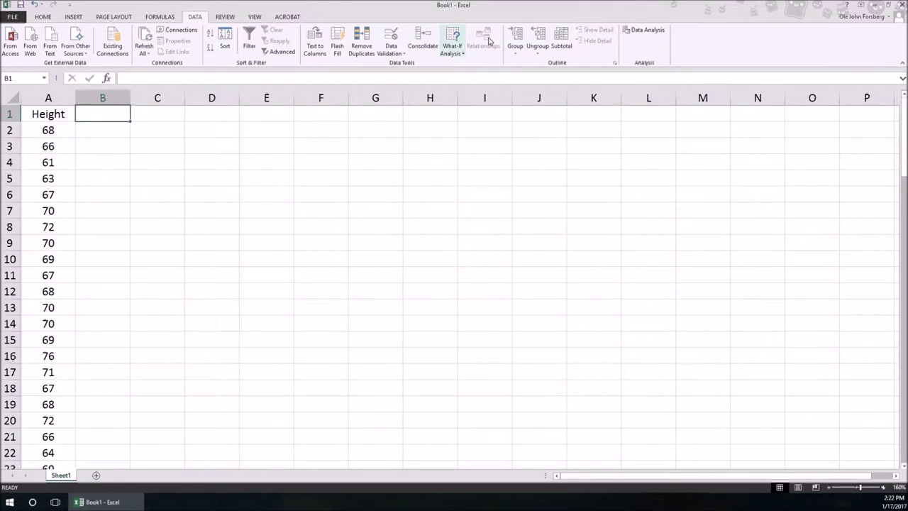
click(642, 35)
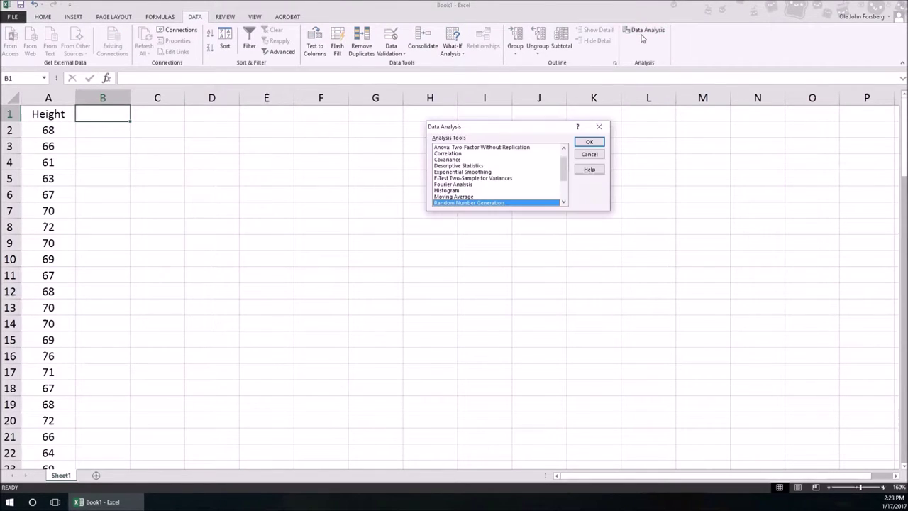
double_click(448, 192)
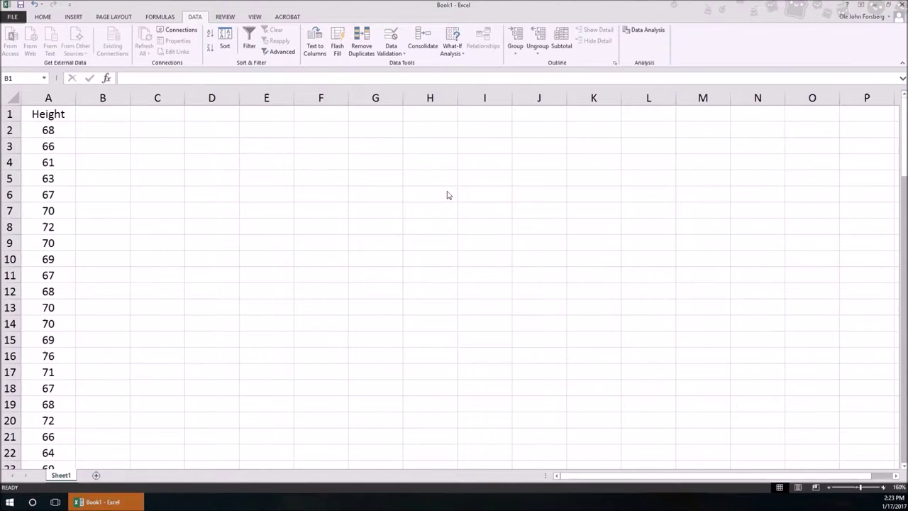
click(116, 499)
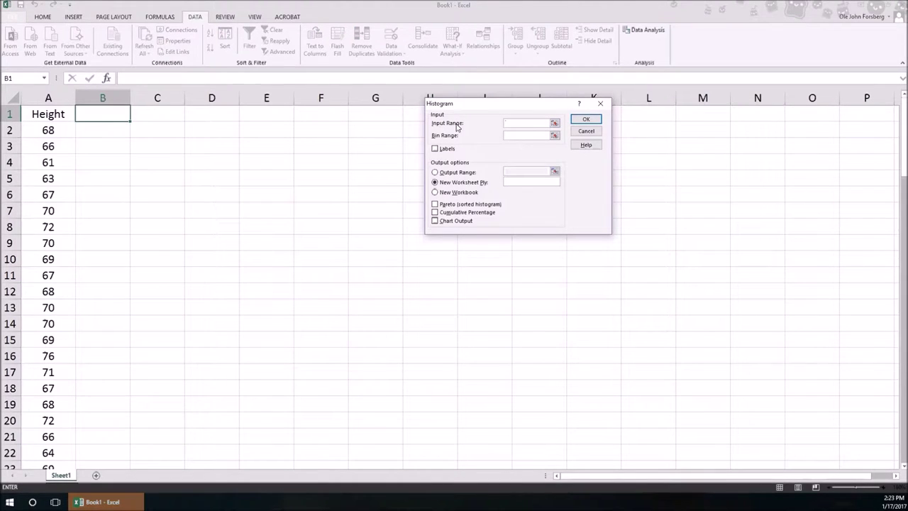
Step: Set the input range to $A$1:$A$101, tick Labels and Chart Output, and run the histogram
click(555, 123)
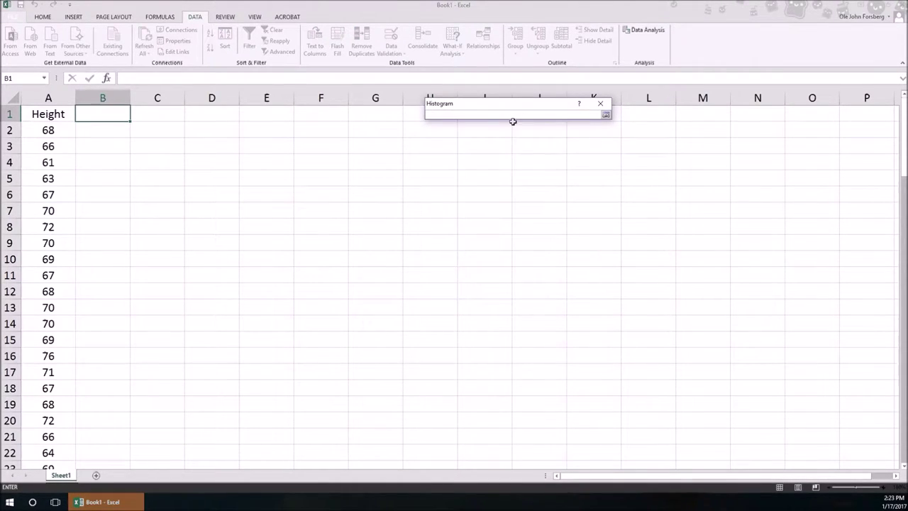
click(64, 115)
scroll(63, 322, down, 20)
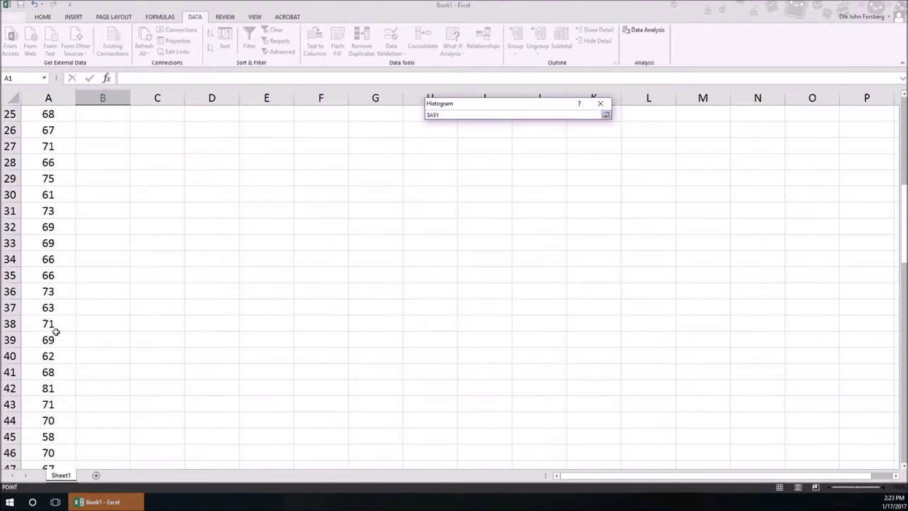
scroll(51, 325, down, 7)
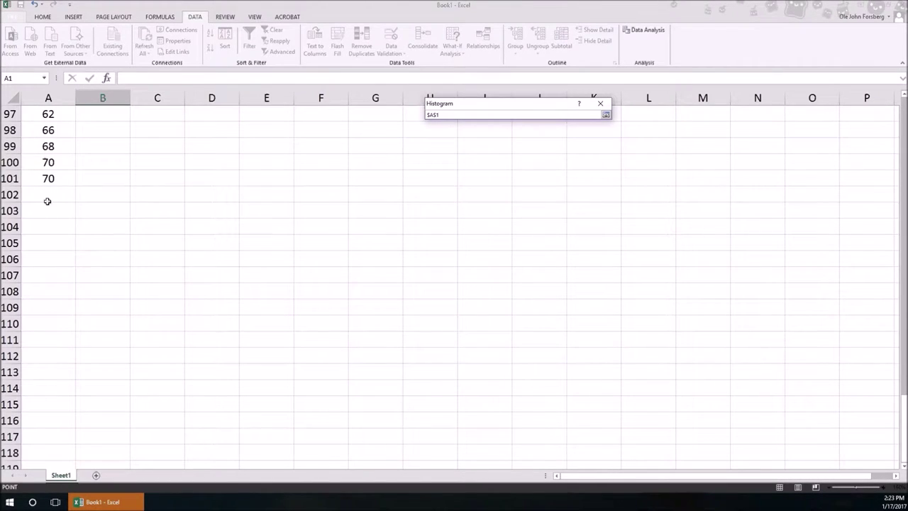
shift+click(48, 178)
click(605, 115)
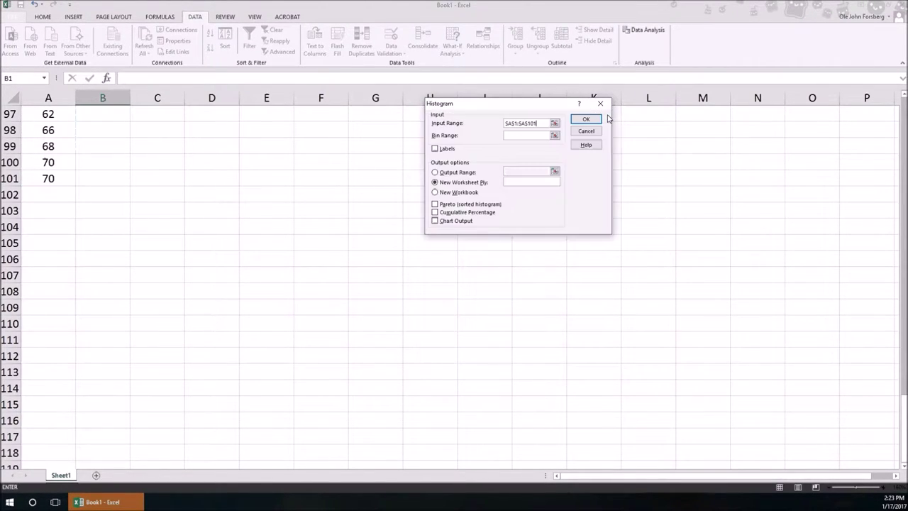
click(436, 149)
click(457, 221)
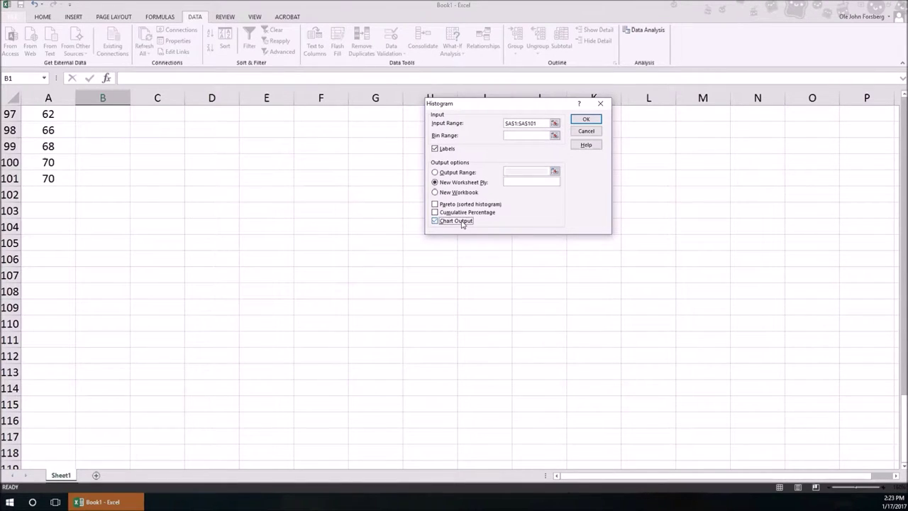
click(588, 121)
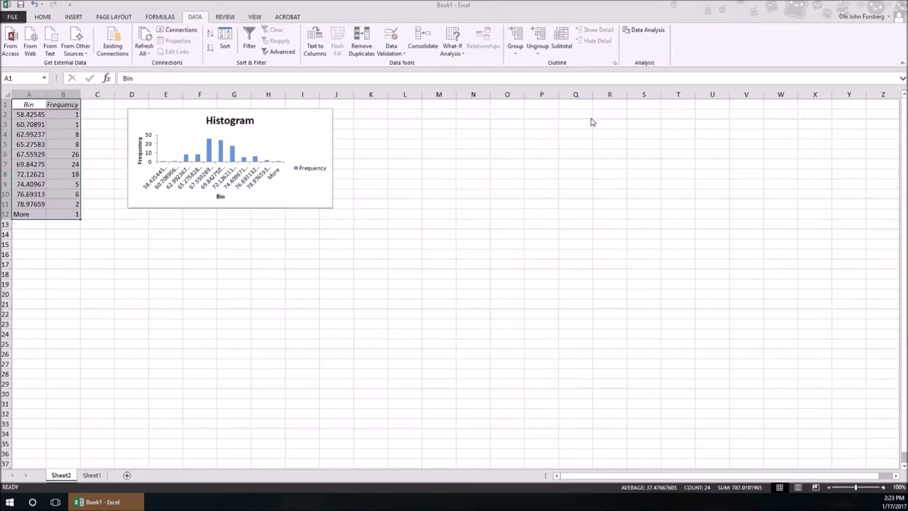
Step: Enlarge the histogram chart, delete its Frequency legend and Histogram title, and select the columns
click(330, 205)
drag(330, 205, 576, 401)
click(558, 267)
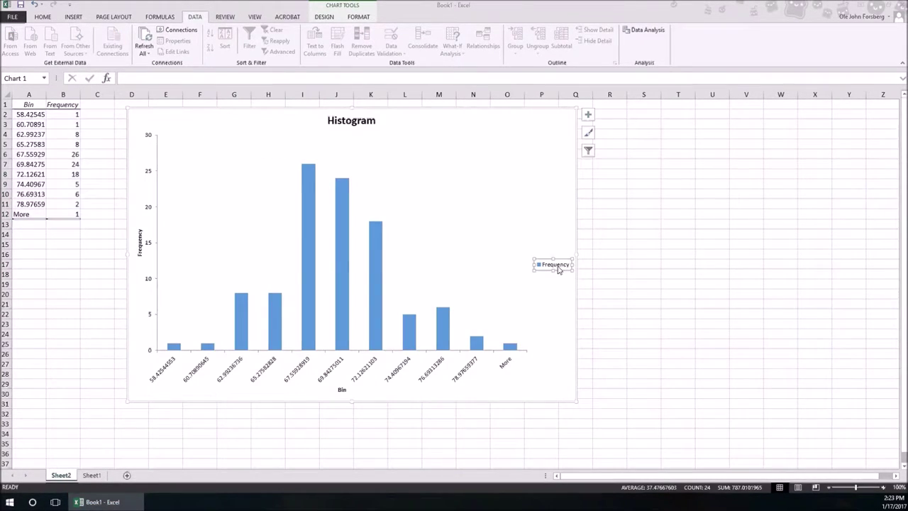
key(Delete)
click(359, 127)
key(Delete)
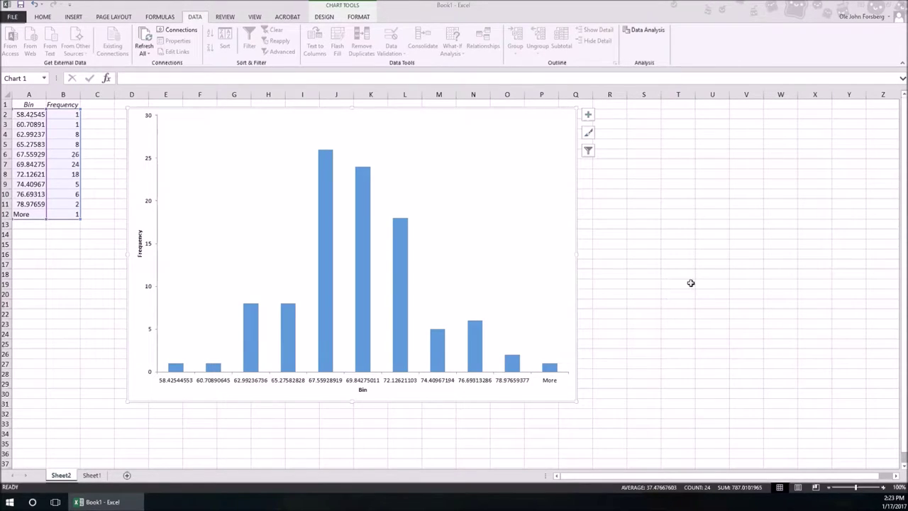
click(406, 355)
right_click(404, 354)
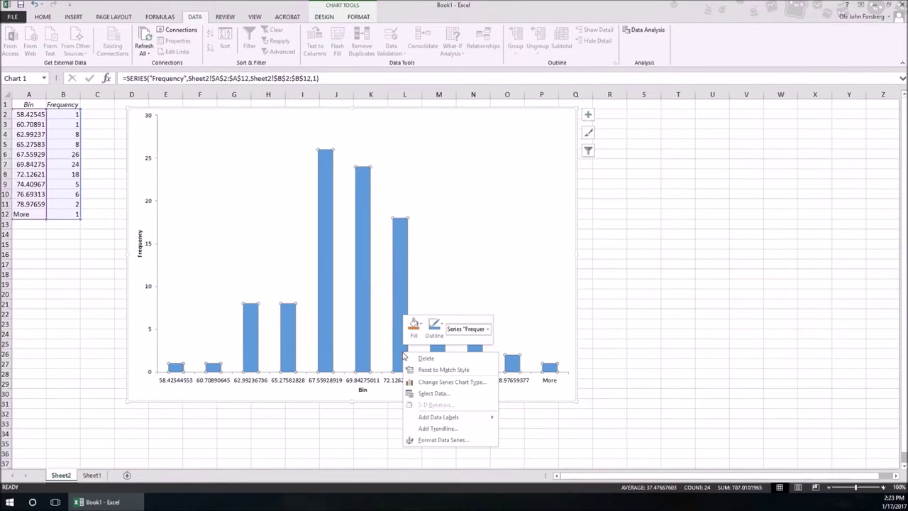
Step: Set the Frequency series gap width to 0% in Format Data Series
click(441, 440)
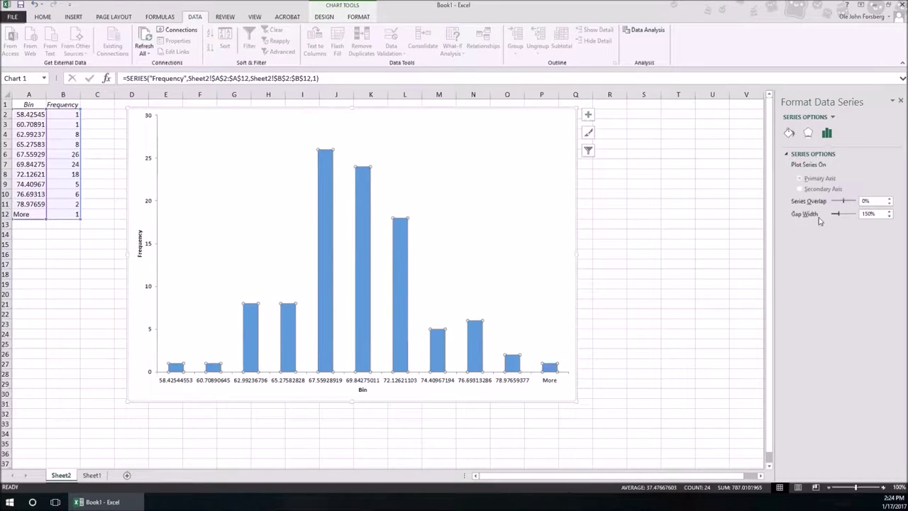
drag(839, 214, 789, 216)
click(534, 298)
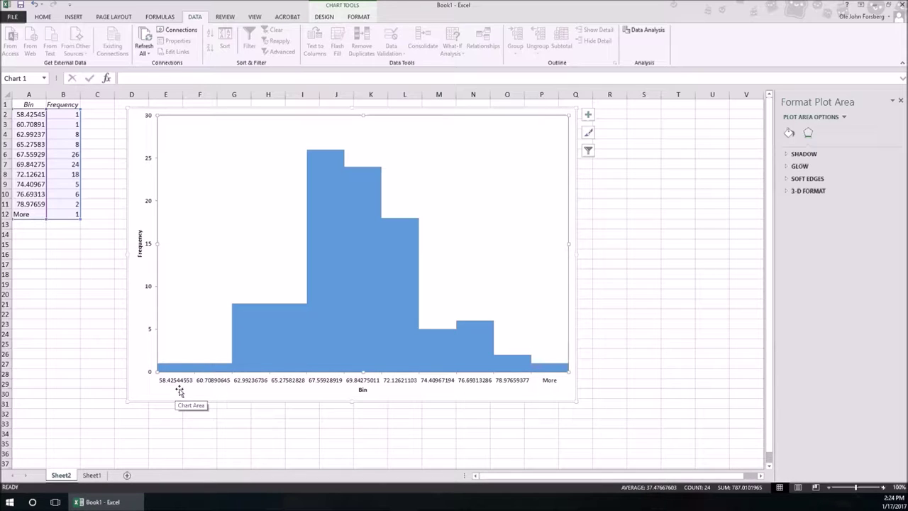
click(32, 117)
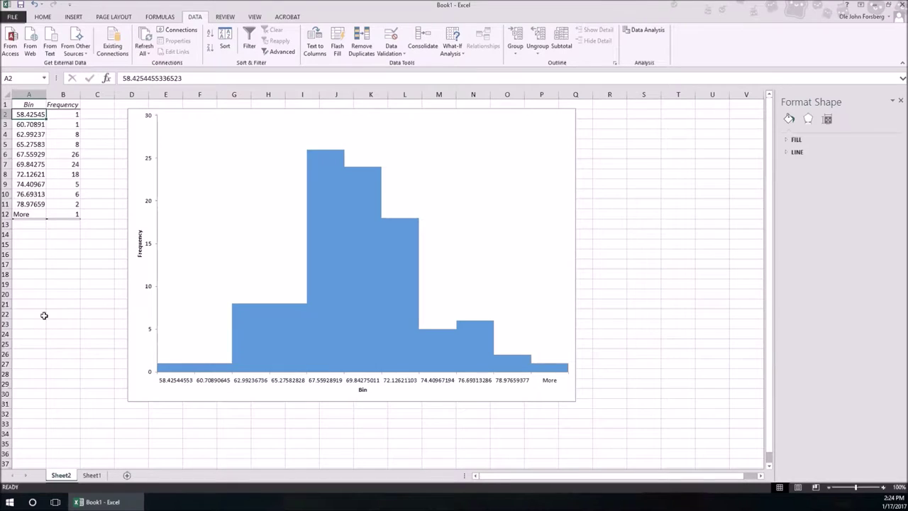
click(28, 126)
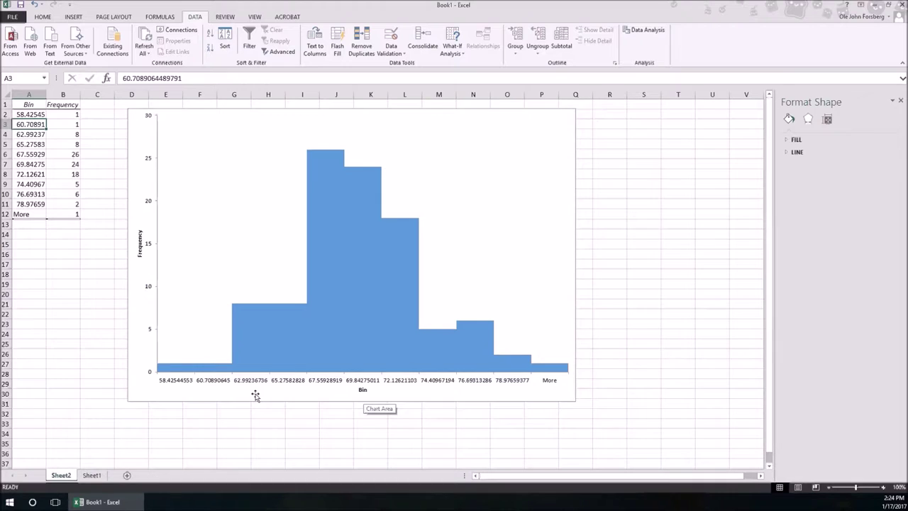
Step: Rename the horizontal axis title from Bin to Height
click(363, 389)
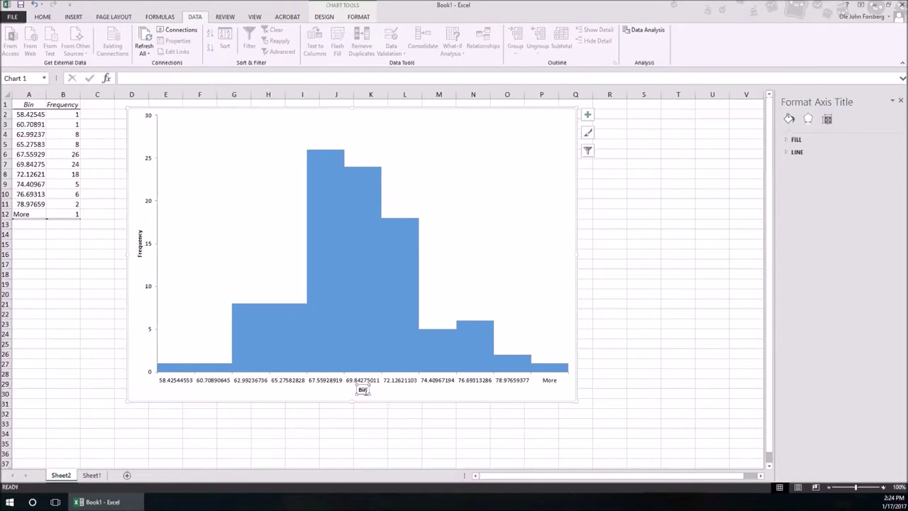
click(362, 389)
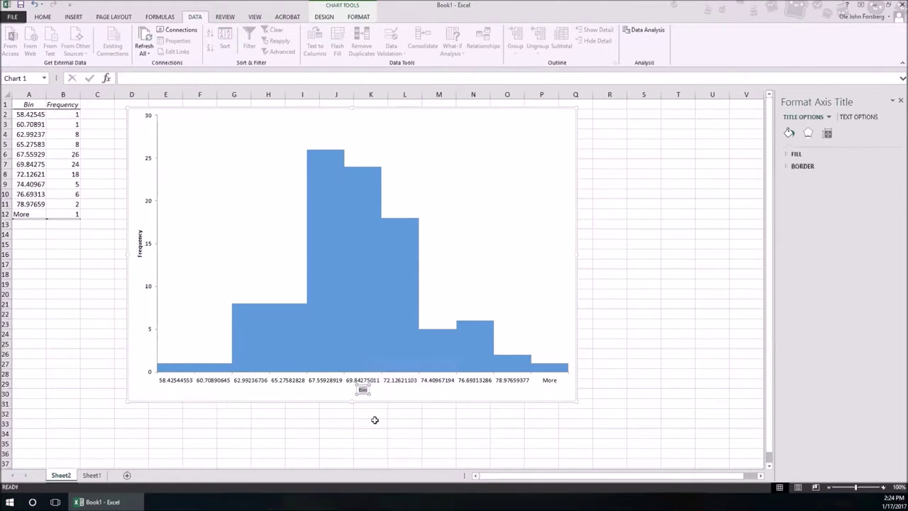
text(Height)
key(Escape)
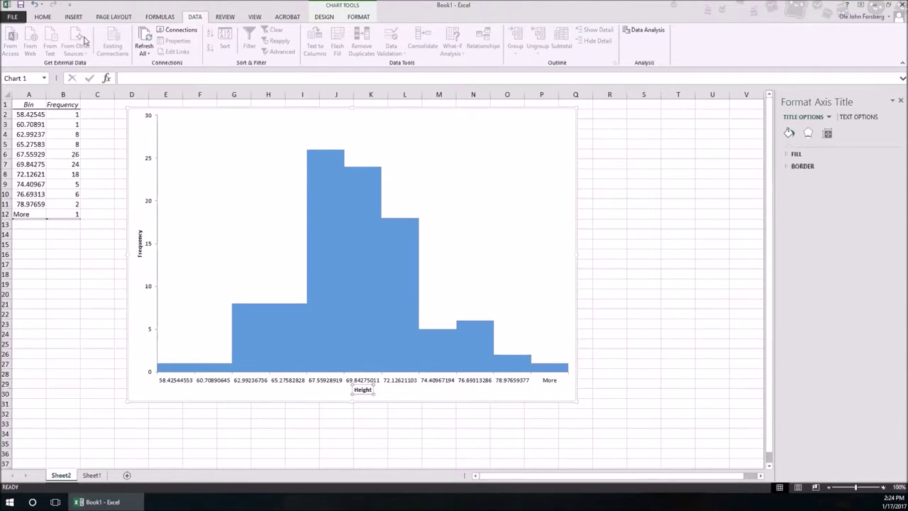
Step: Set the Height axis title font size to 14
click(42, 17)
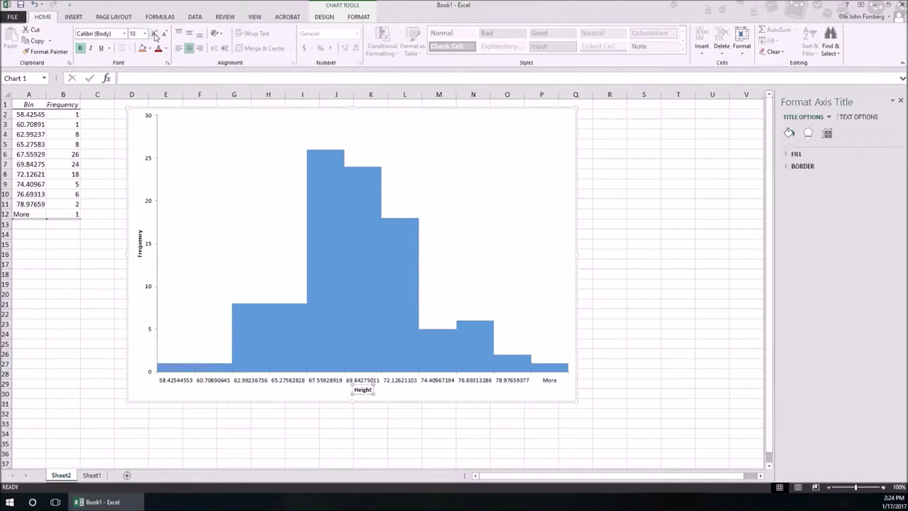
click(395, 390)
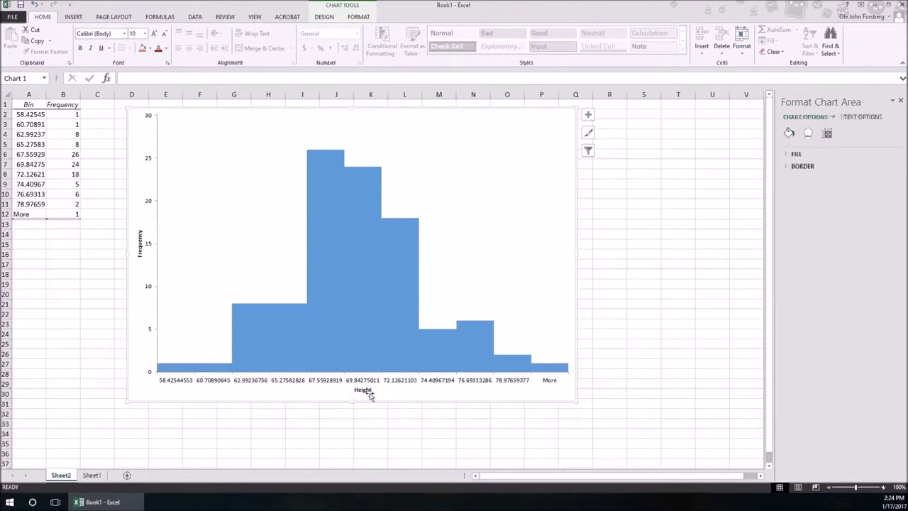
click(363, 389)
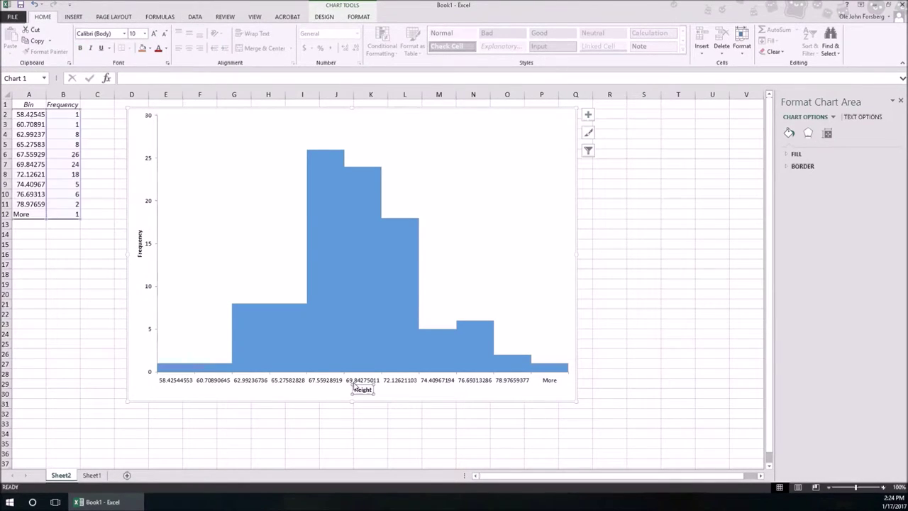
click(145, 33)
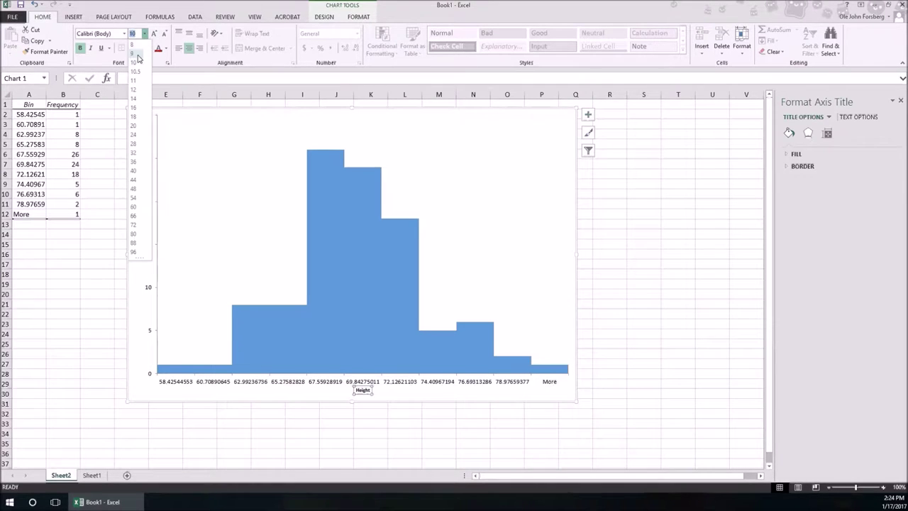
click(138, 98)
click(640, 405)
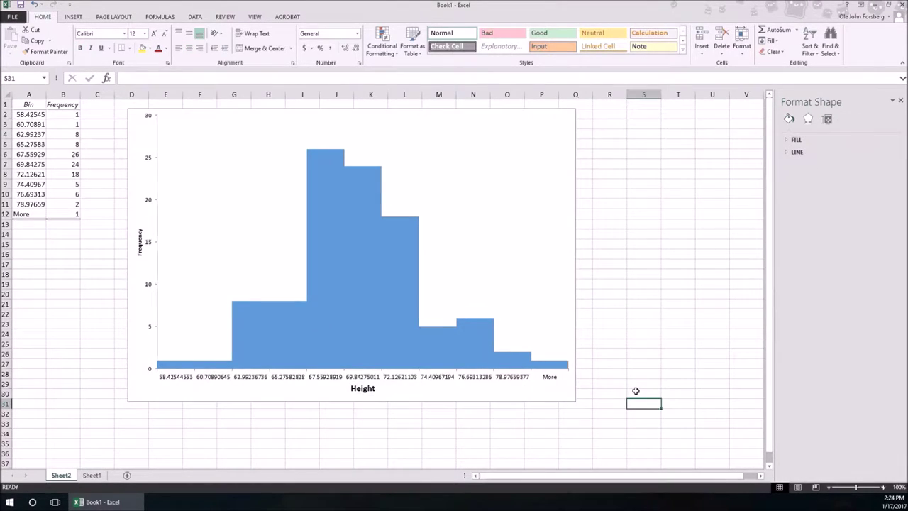
Step: Recolour the histogram bars with the orange monochromatic palette from Change Colors
click(330, 273)
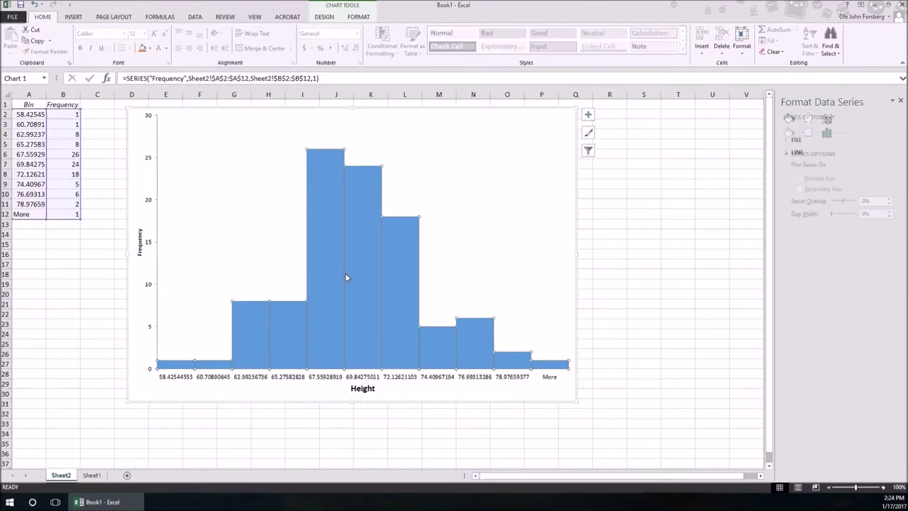
click(324, 16)
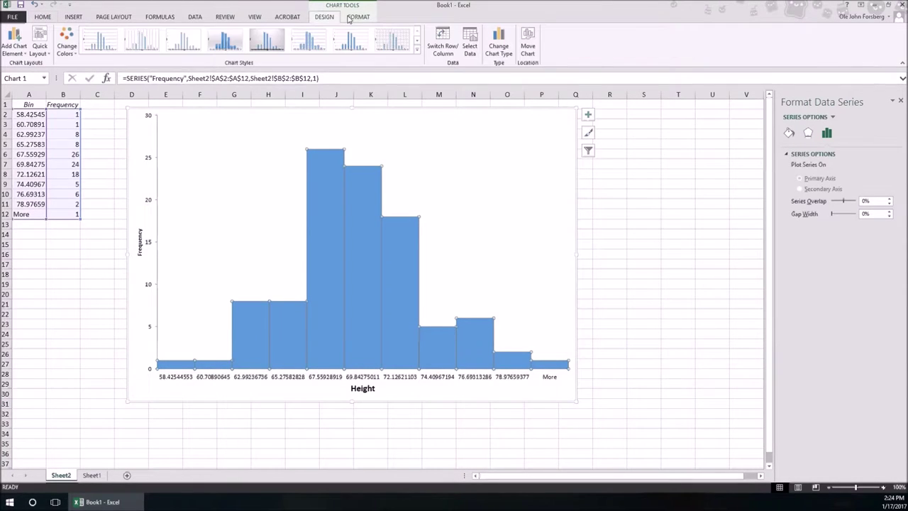
click(66, 48)
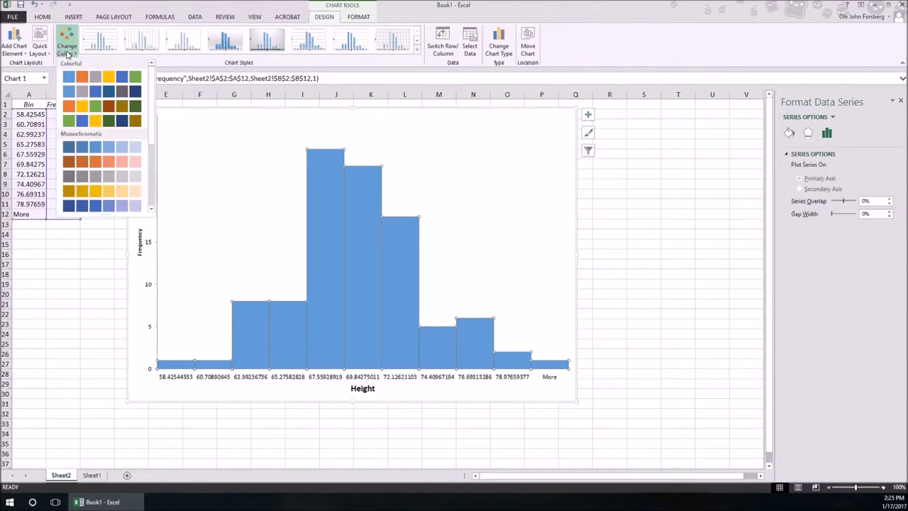
click(95, 164)
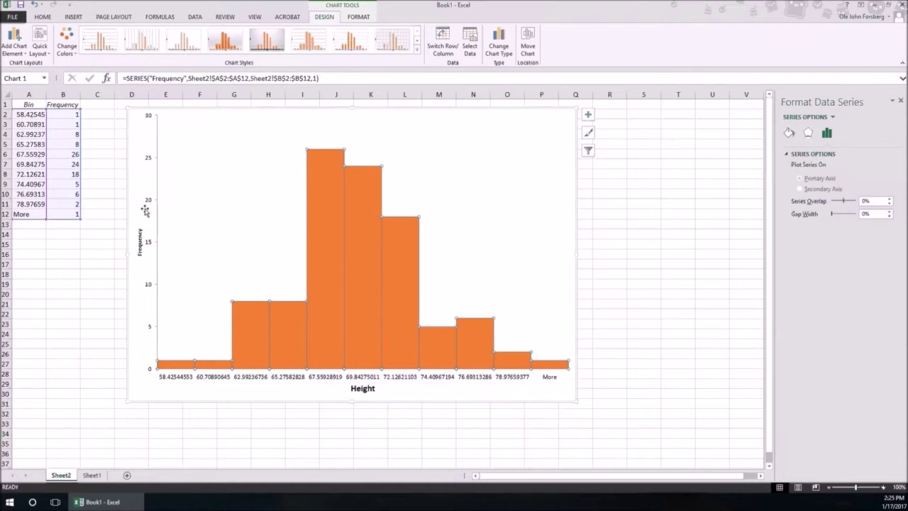
click(182, 293)
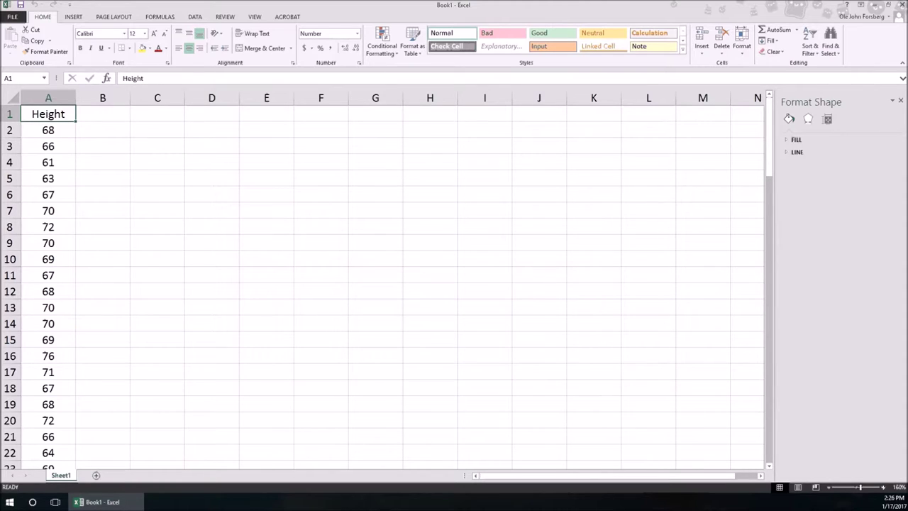
Step: Enter the header Height in cell F1
click(321, 115)
text(Heigt)
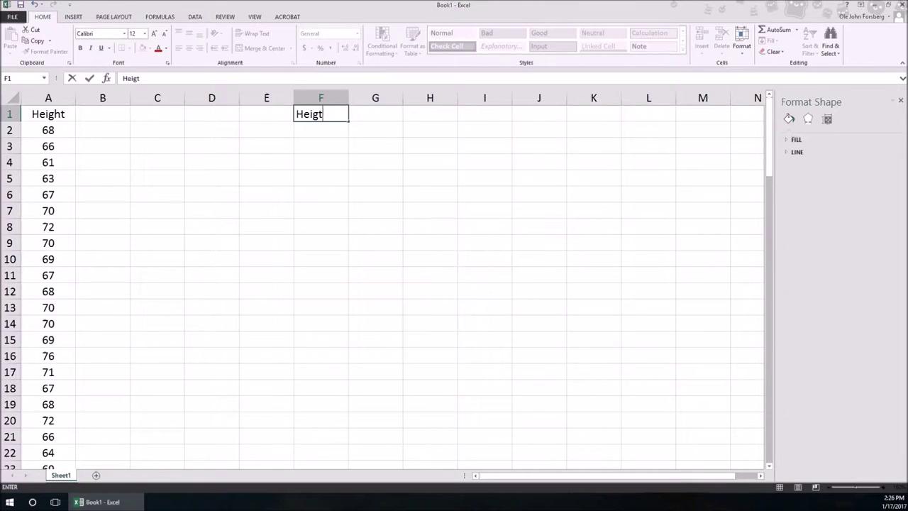
key(BackSpace)
text(ht)
key(Return)
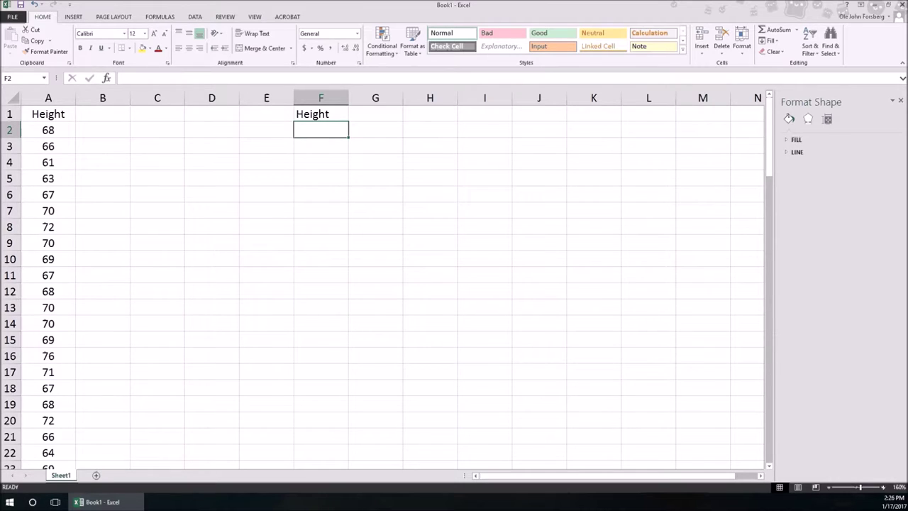
Step: Enter =MIN(A:A) in J2 to show the minimum height 58.43
click(267, 130)
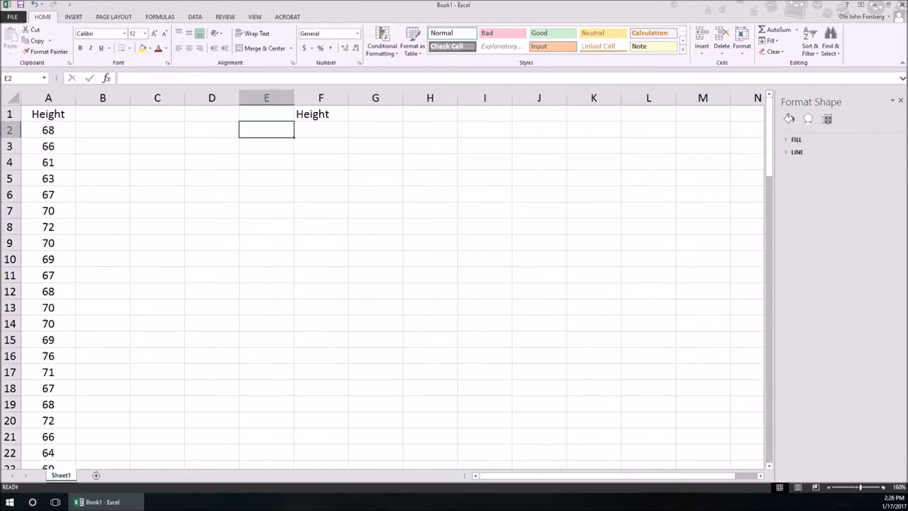
click(375, 130)
click(539, 130)
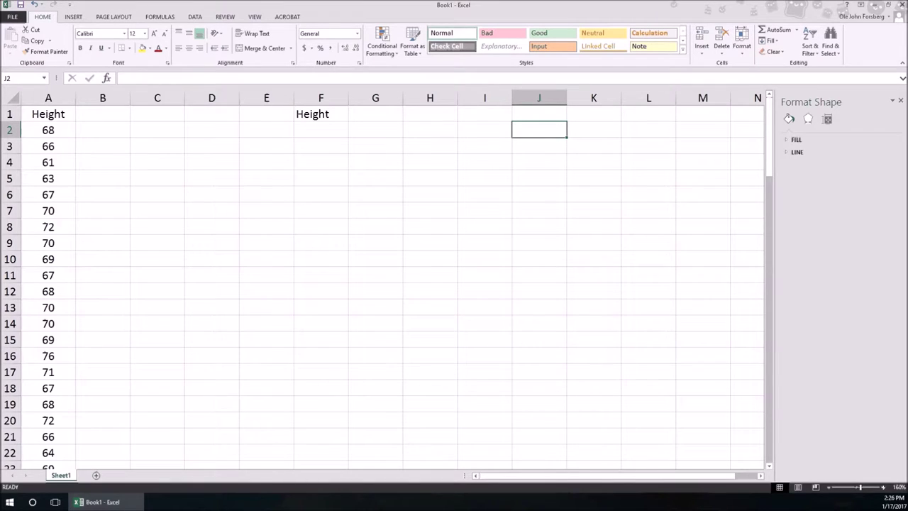
text(=min)
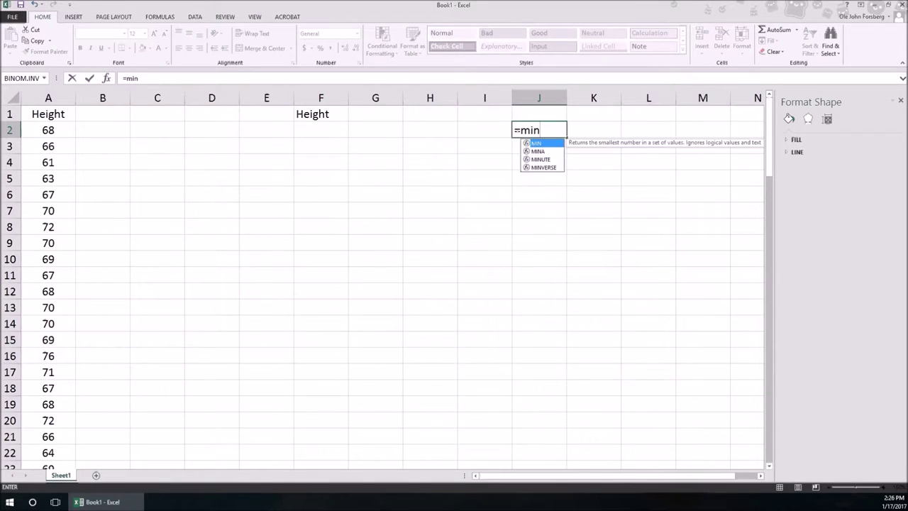
text((A:A)
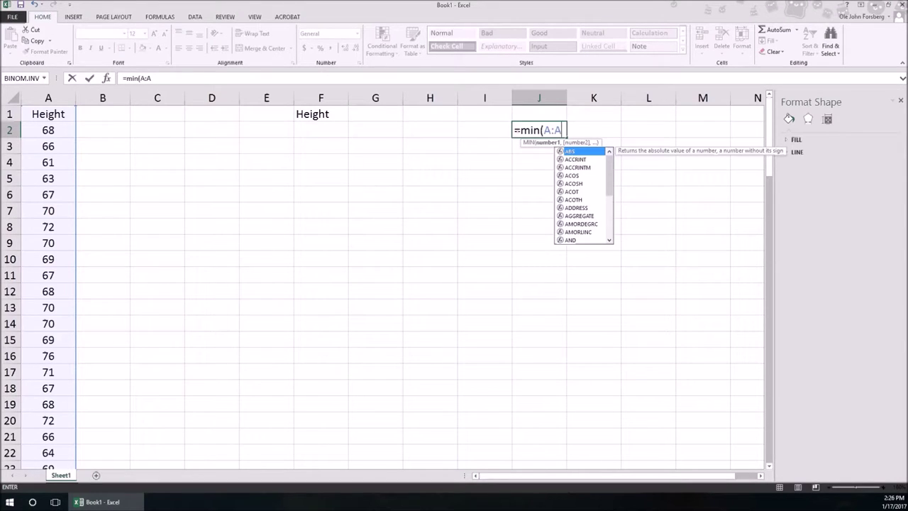
text())
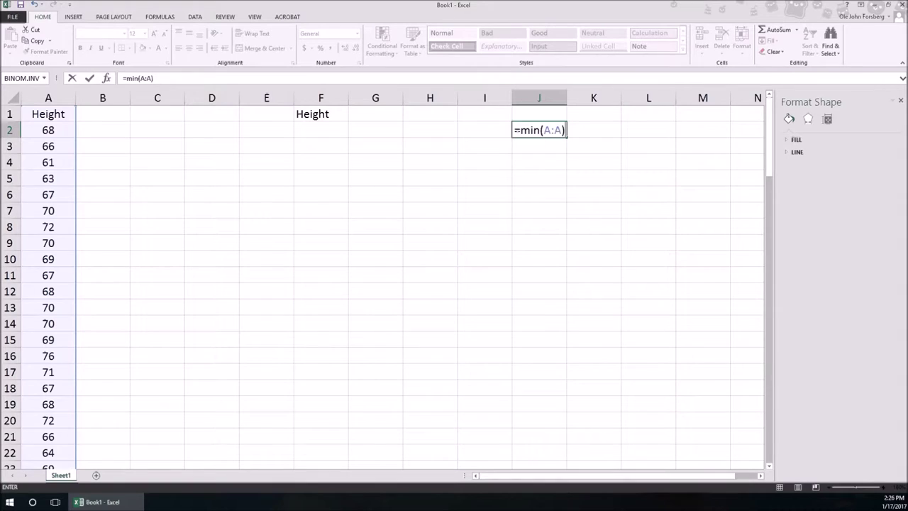
key(Return)
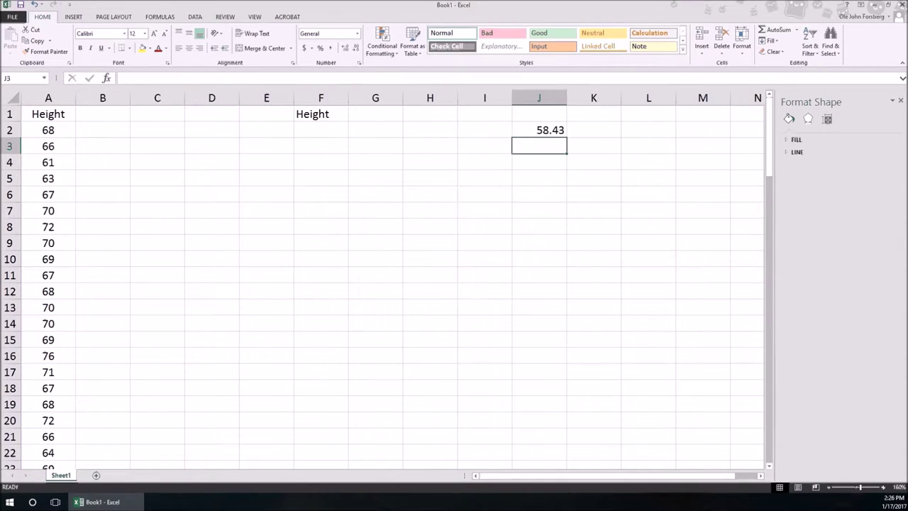
Step: Enter 58 as the first class value in F2
key(Up)
key(Left)
key(Left)
key(Left)
key(Left)
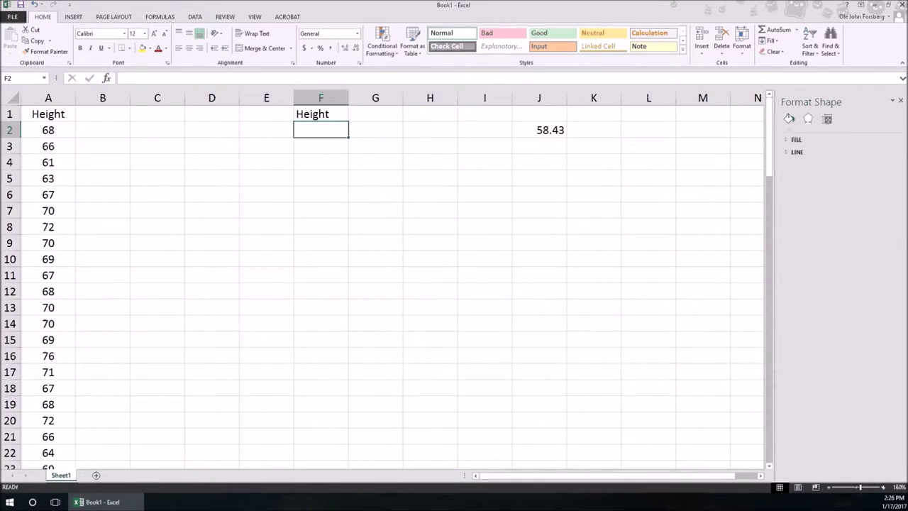
text(58)
key(Return)
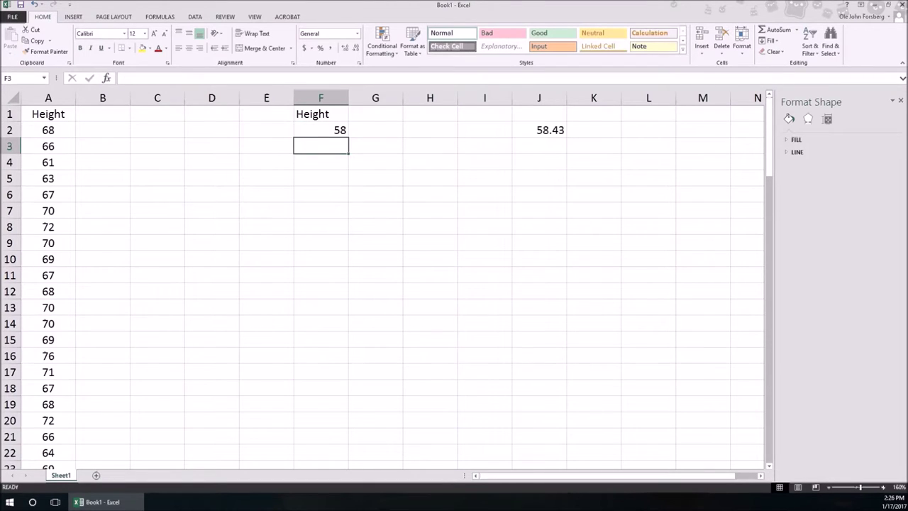
Step: Enter =MAX(A:A) in J3 to show the maximum height 81.26
key(Right)
key(Right)
key(Right)
key(Right)
text(=)
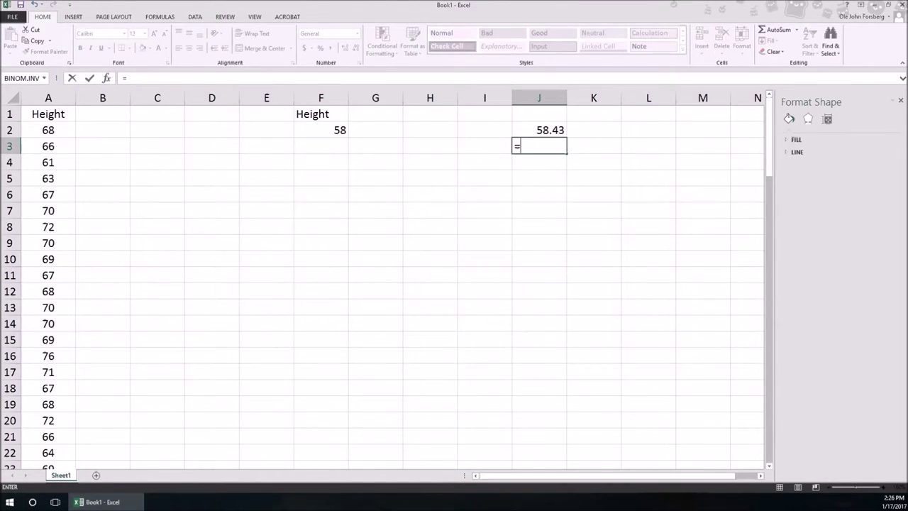
text(max(A:A)
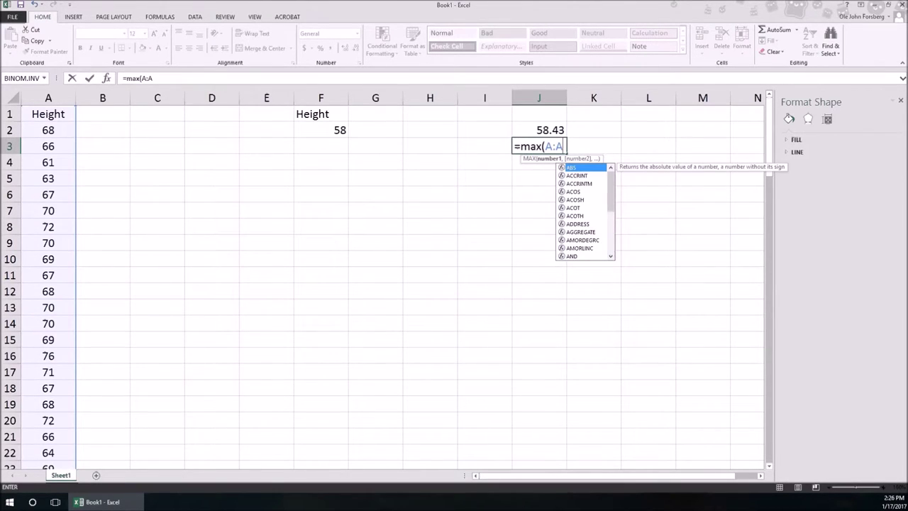
text())
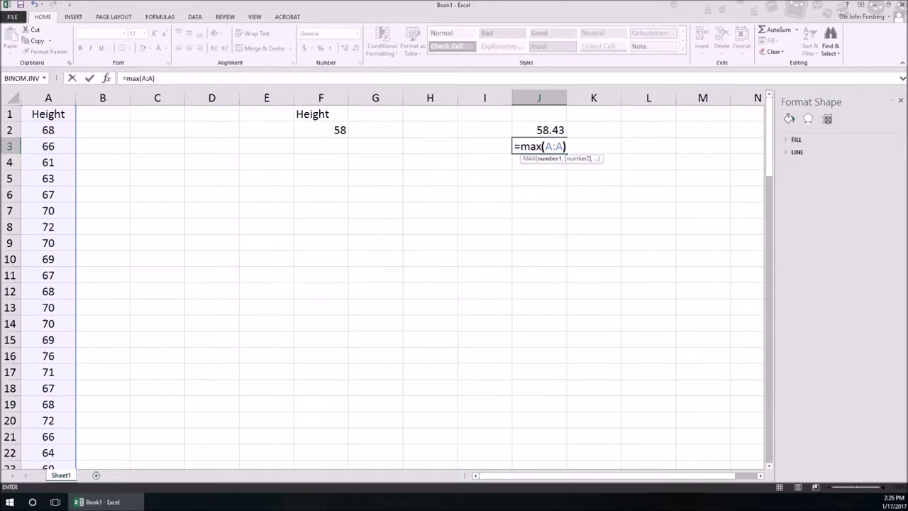
key(Return)
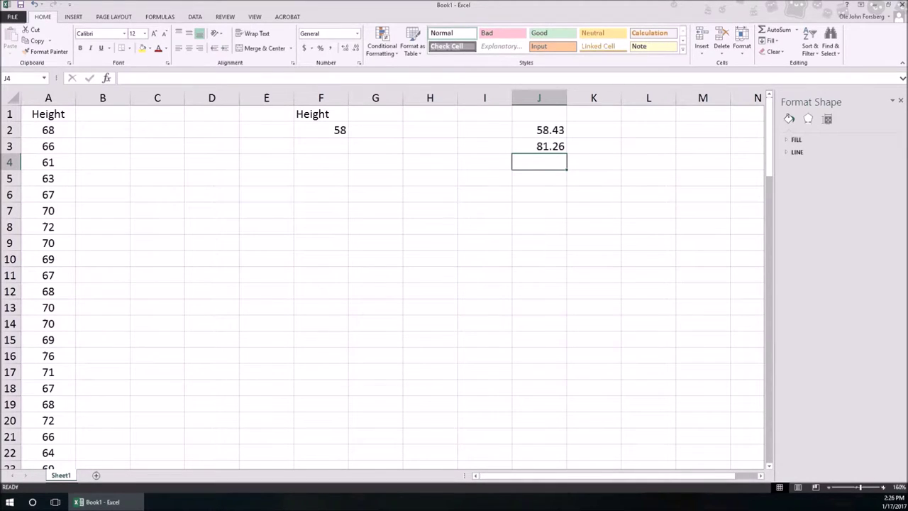
key(Left)
key(Left)
key(Left)
key(Left)
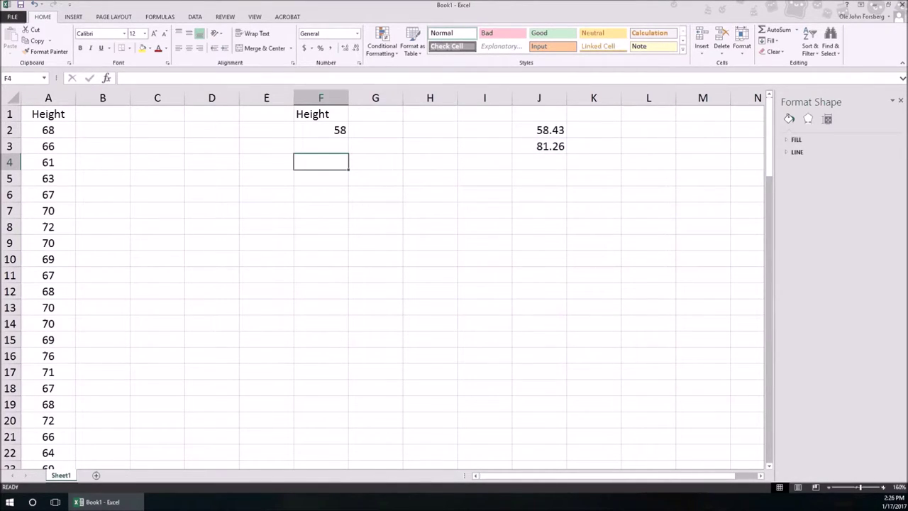
key(Right)
key(Right)
key(Right)
key(Right)
key(Right)
key(Left)
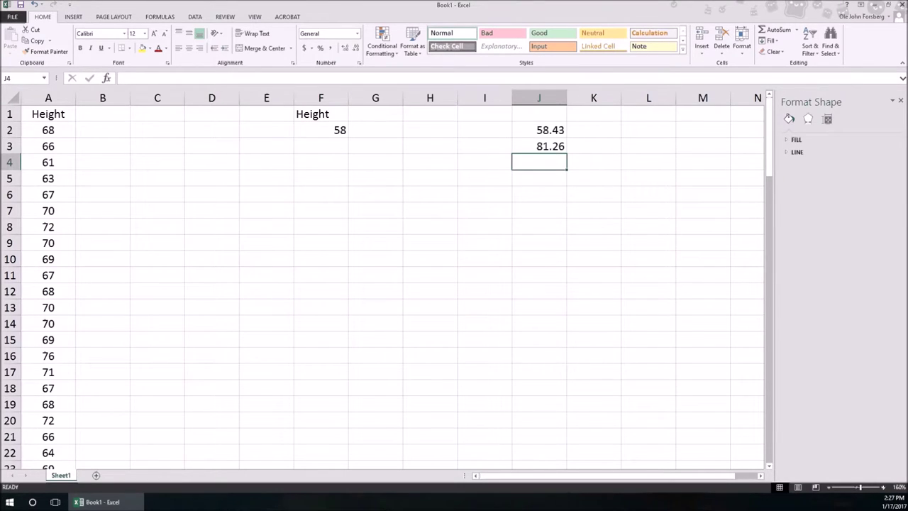
key(Up)
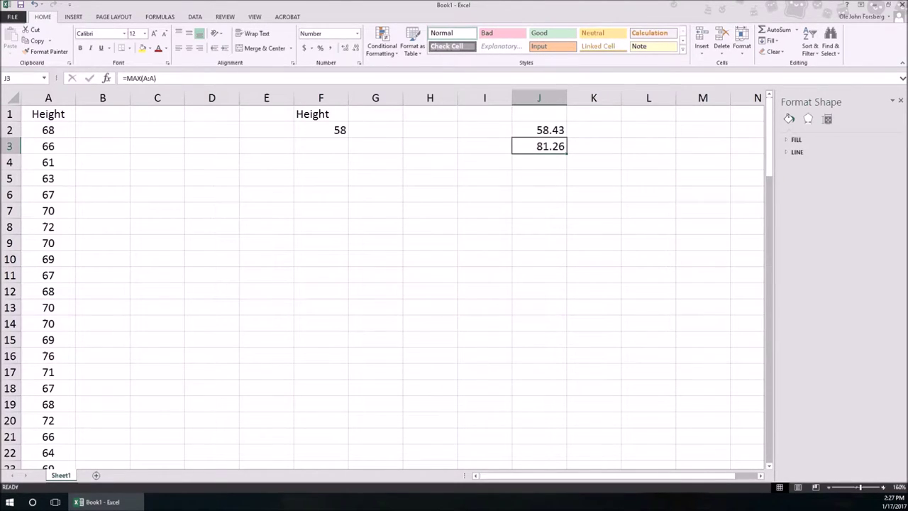
key(Left)
key(Left)
key(Left)
key(Left)
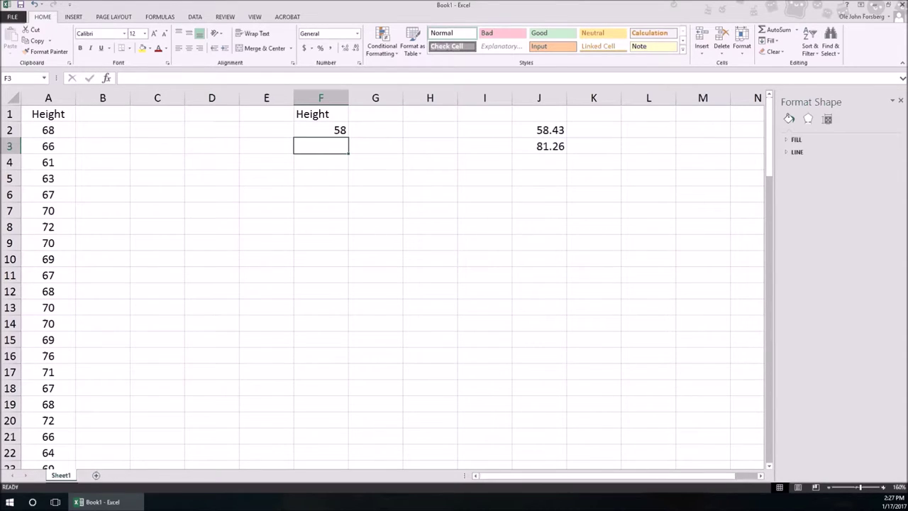
Step: Enter =2+F2 in F3 so it shows 60, and copy it
text(=)
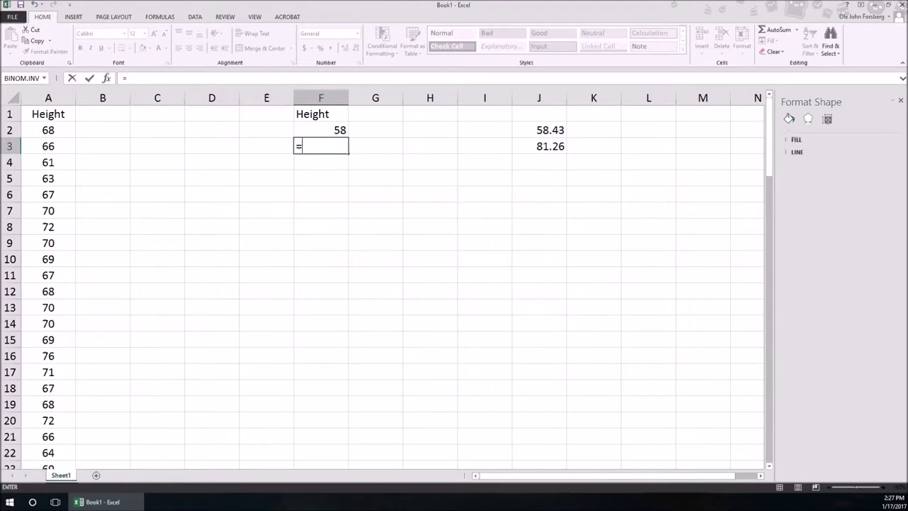
text(2+)
key(Up)
key(Return)
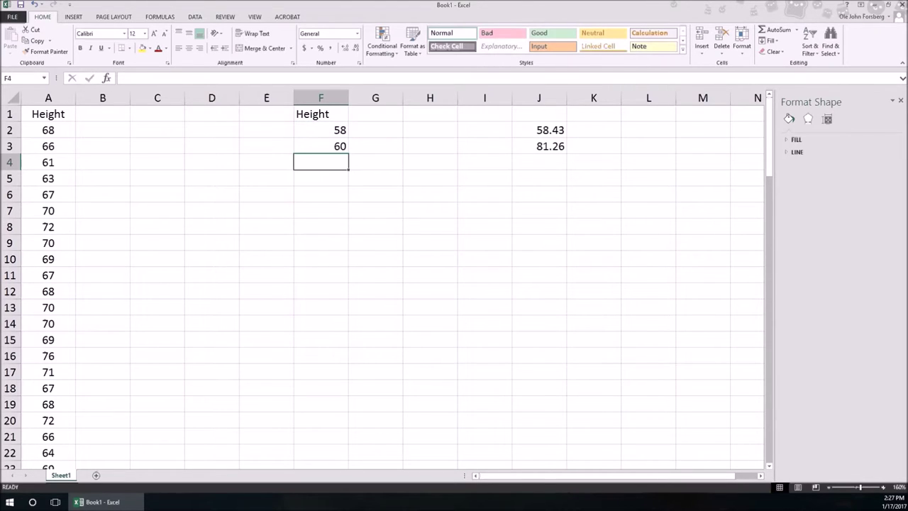
key(Up)
key(ctrl+c)
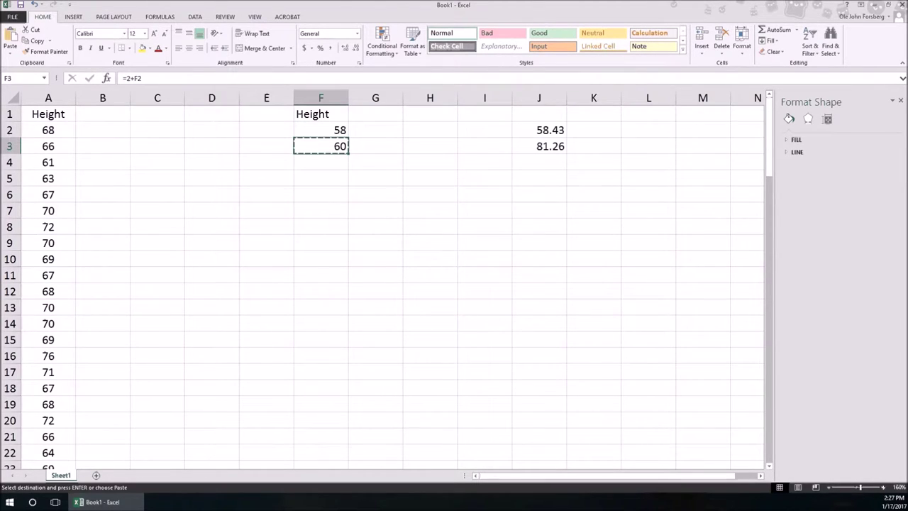
Step: Paste the formula down to F18, then clear F14:F18 so bins end at 80
shift+click(333, 389)
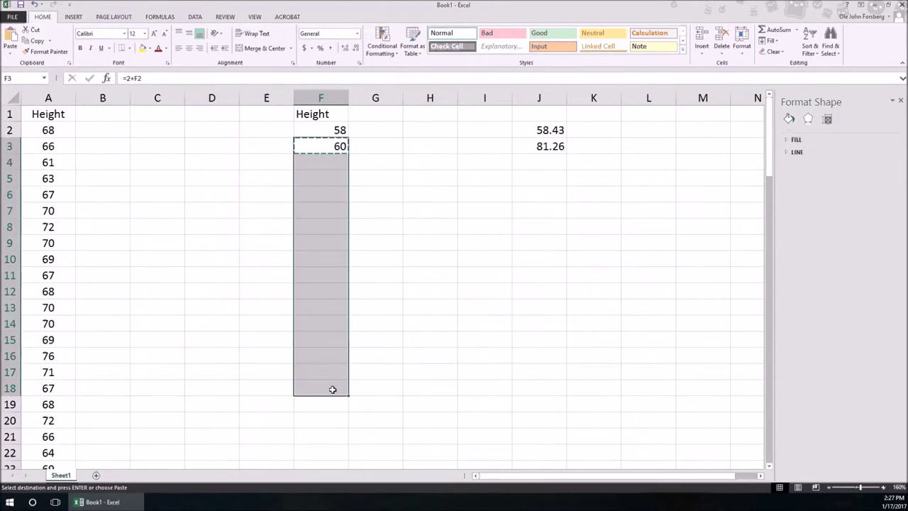
key(ctrl+v)
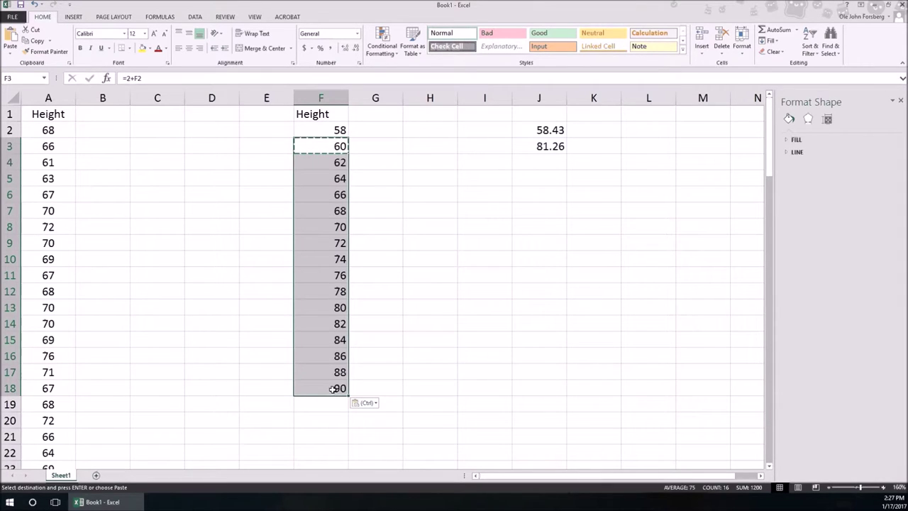
click(333, 390)
click(317, 332)
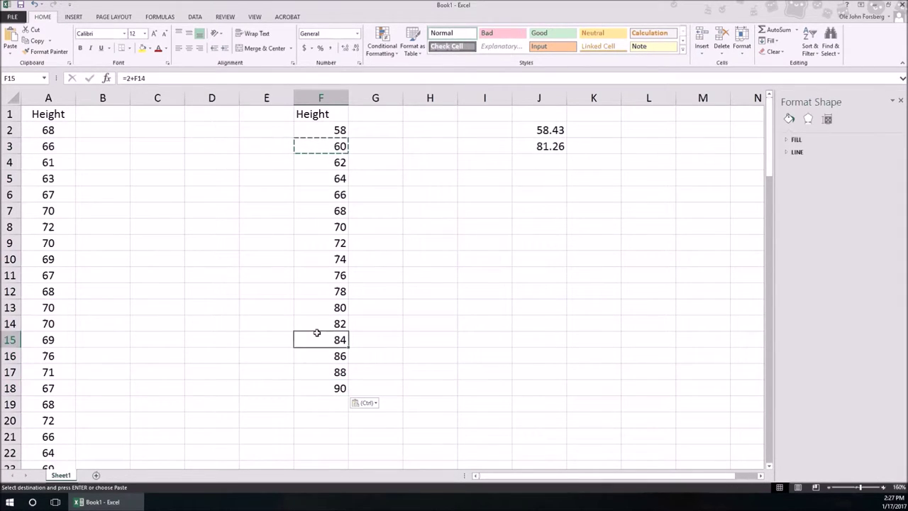
click(308, 319)
key(ctrl+shift+Down)
key(Delete)
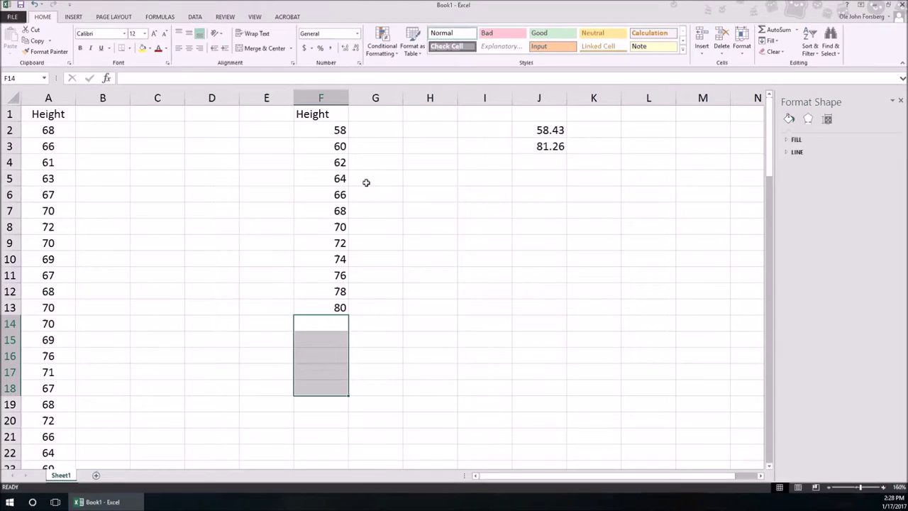
click(366, 182)
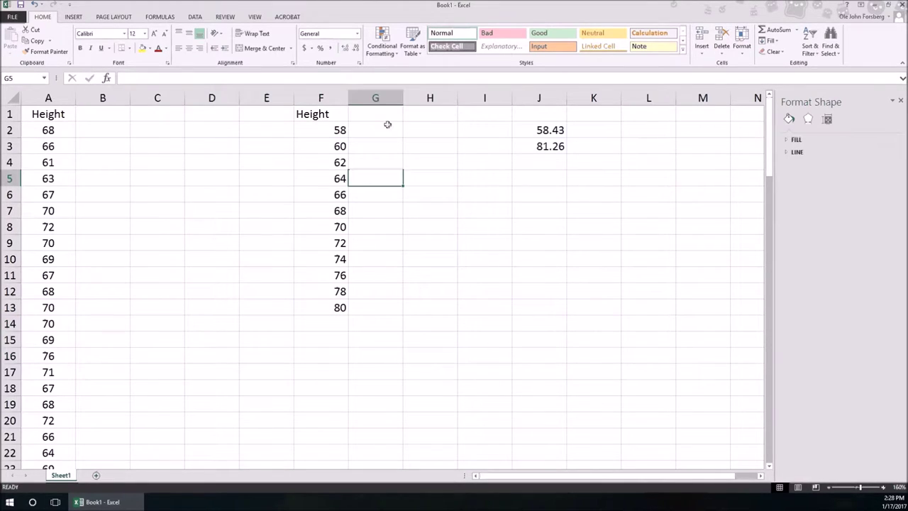
click(389, 113)
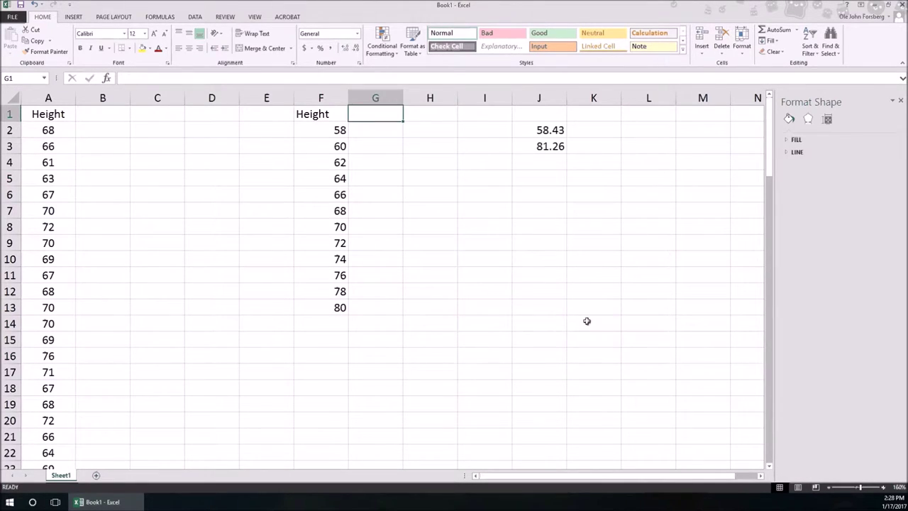
Step: Choose the Histogram tool from Data Analysis
click(193, 17)
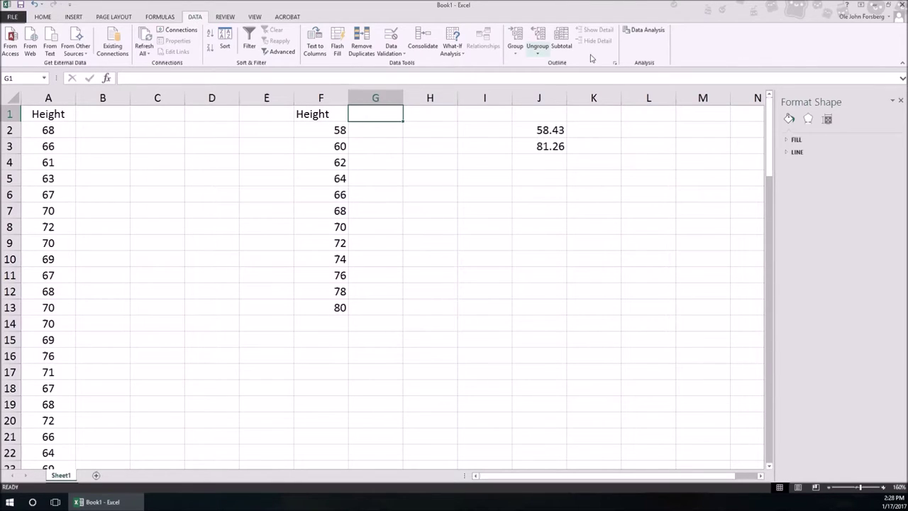
click(635, 32)
click(451, 201)
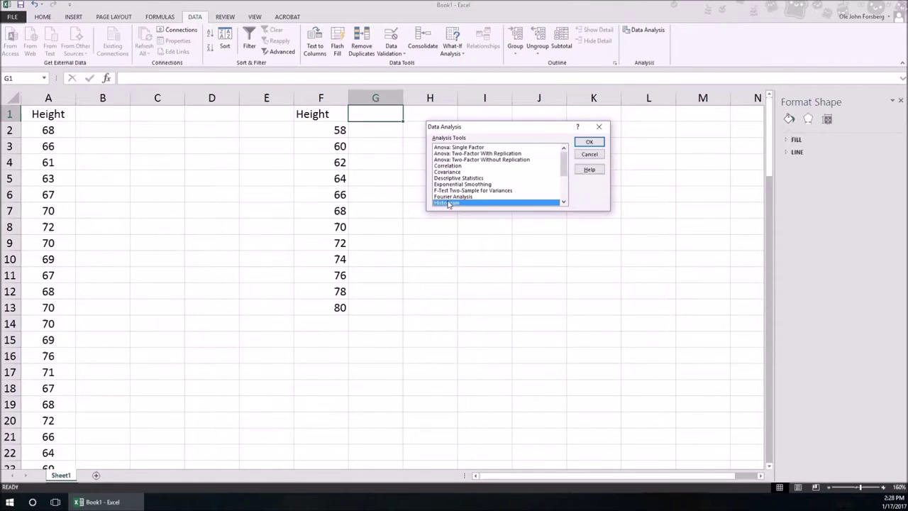
click(588, 141)
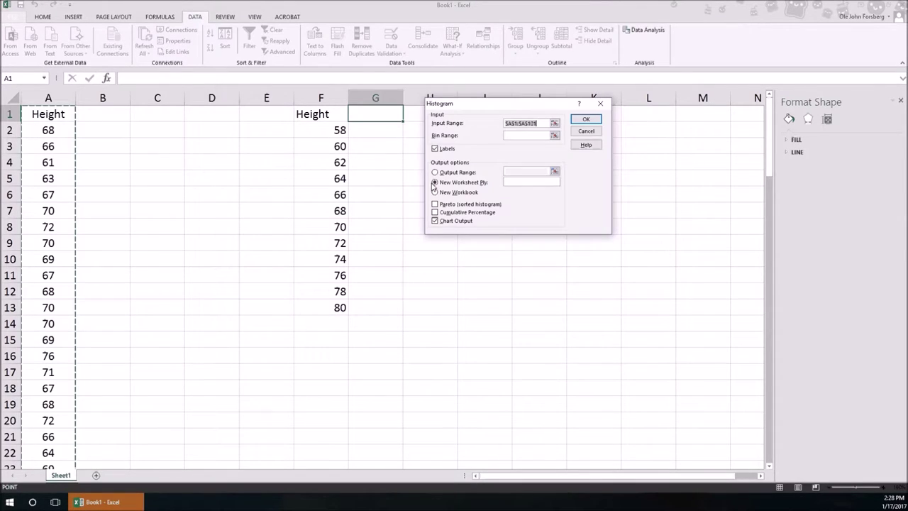
Step: Set the histogram input range to $A$1:$A$101
click(554, 122)
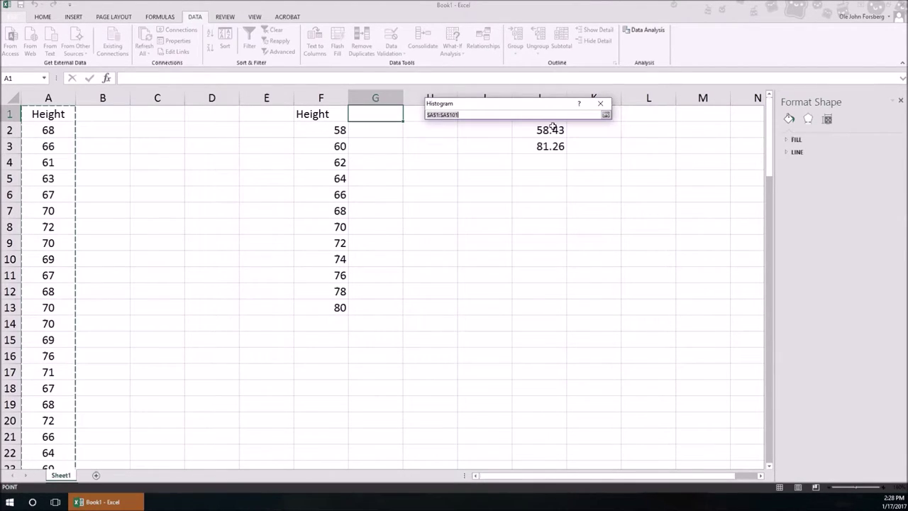
click(68, 115)
scroll(67, 270, down, 9)
scroll(72, 323, down, 20)
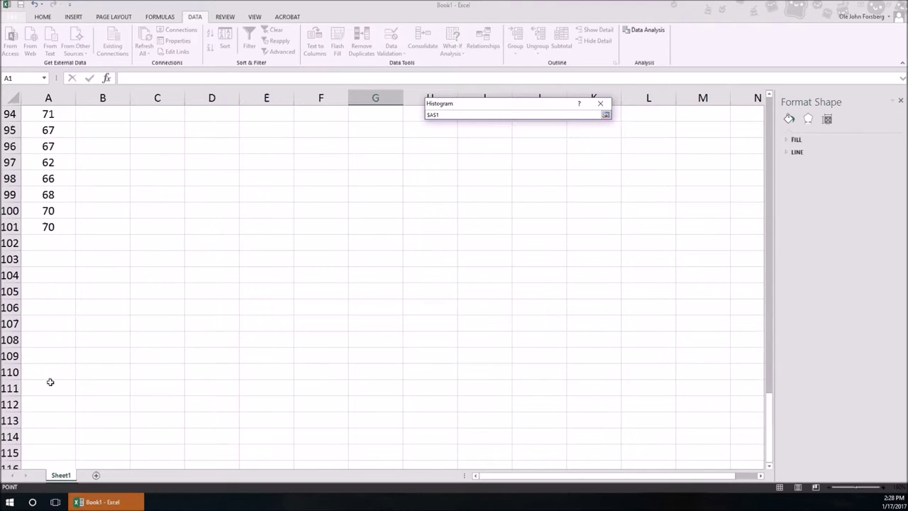
shift+click(44, 227)
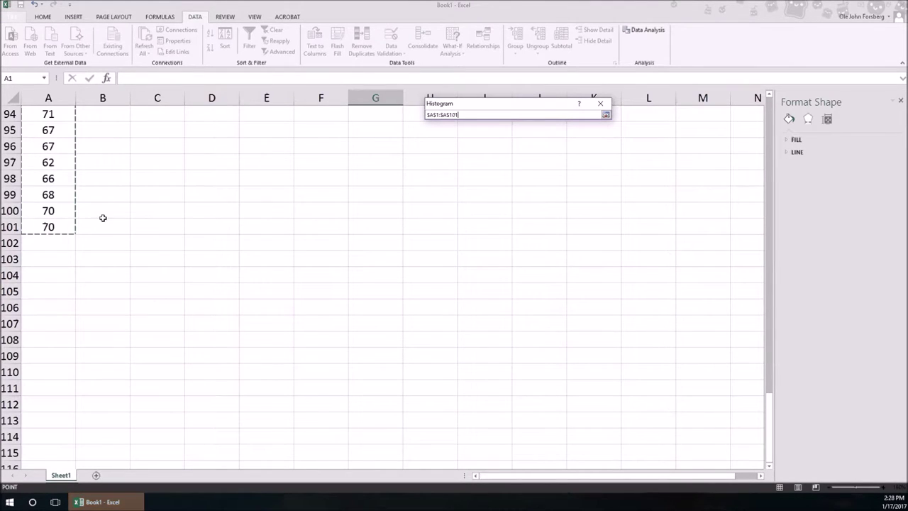
click(605, 114)
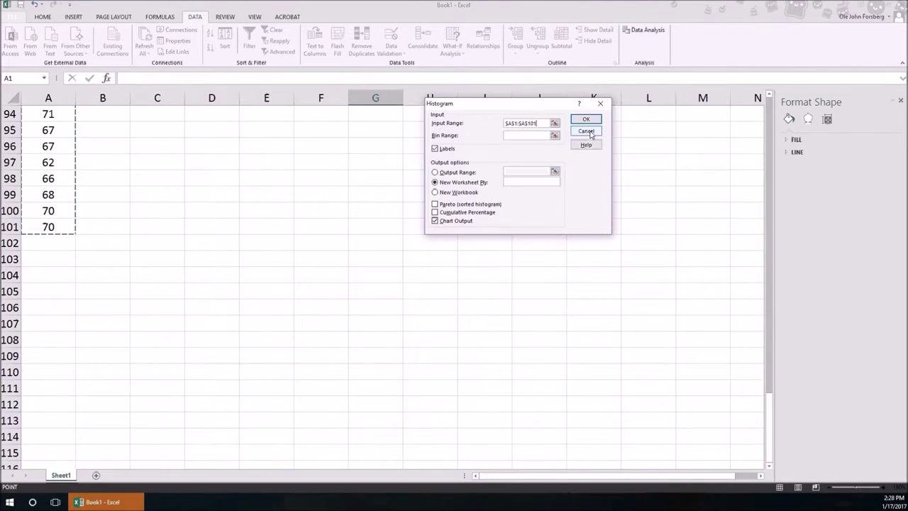
Step: Set the bin range to $F$1:$F$13 and run the histogram
click(554, 134)
scroll(369, 252, up, 20)
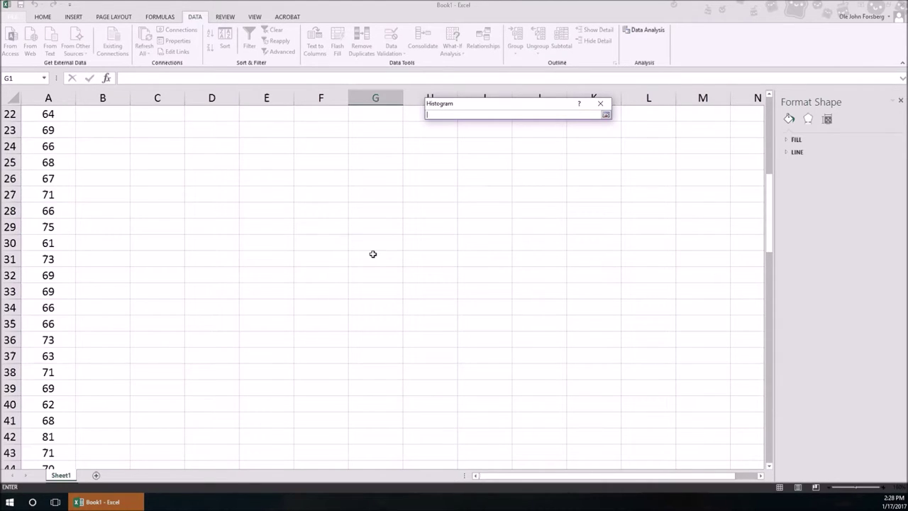
drag(328, 113, 319, 302)
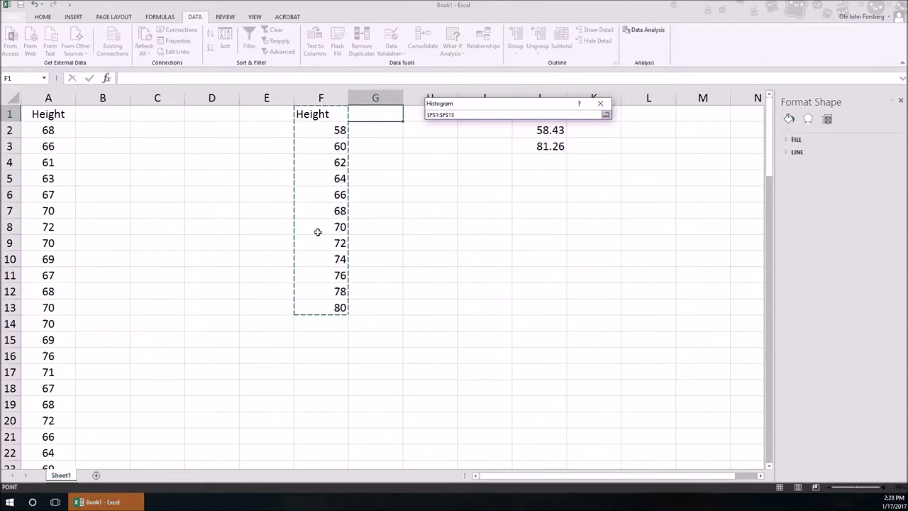
click(605, 115)
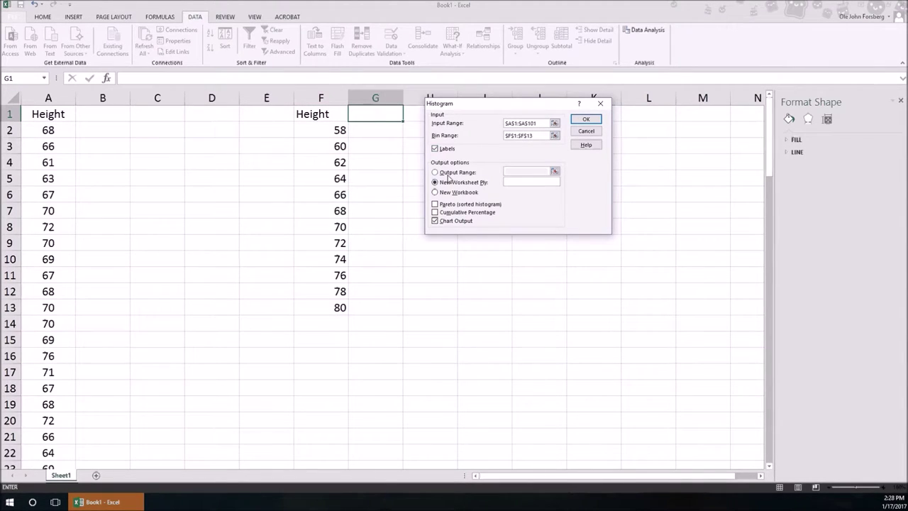
click(586, 119)
Step: Enlarge the Sheet3 histogram chart and delete its legend and title
click(324, 202)
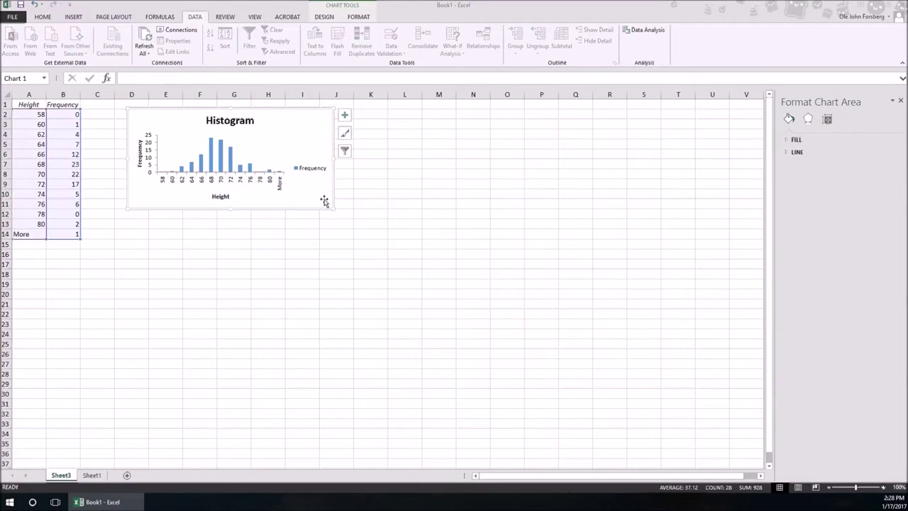
drag(331, 207, 607, 399)
click(587, 270)
key(Delete)
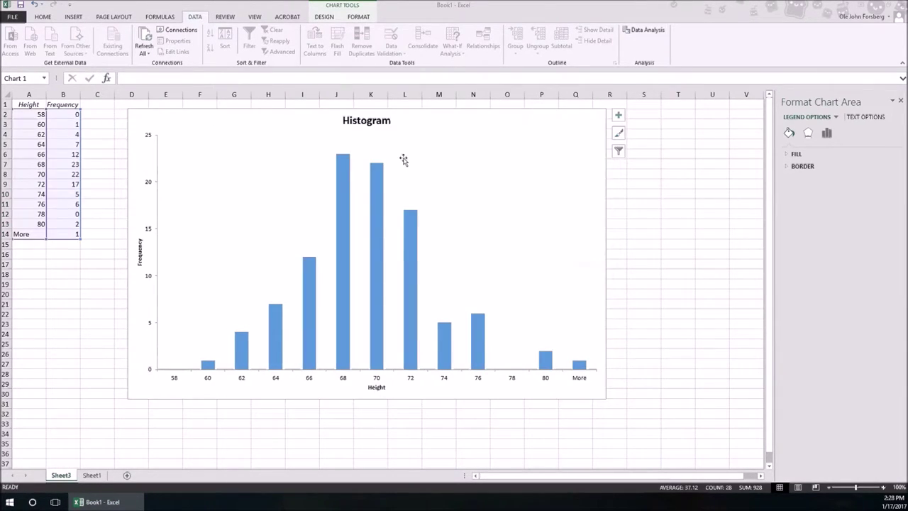
click(387, 125)
key(Delete)
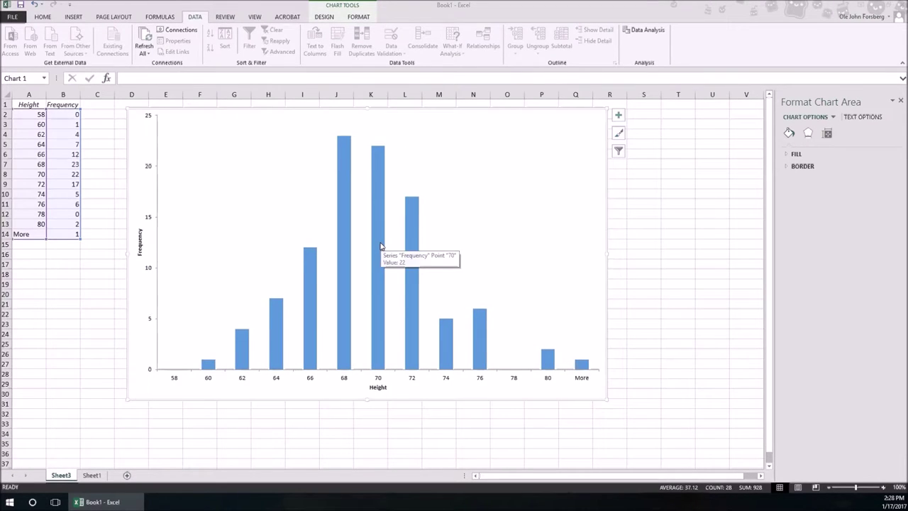
Step: Set the Frequency bars' gap width to 0% in Format Data Series
click(379, 246)
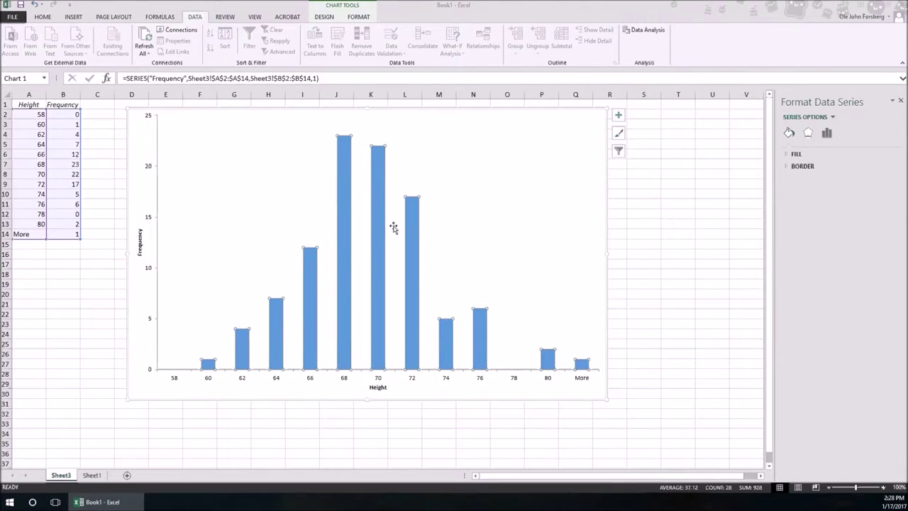
right_click(382, 228)
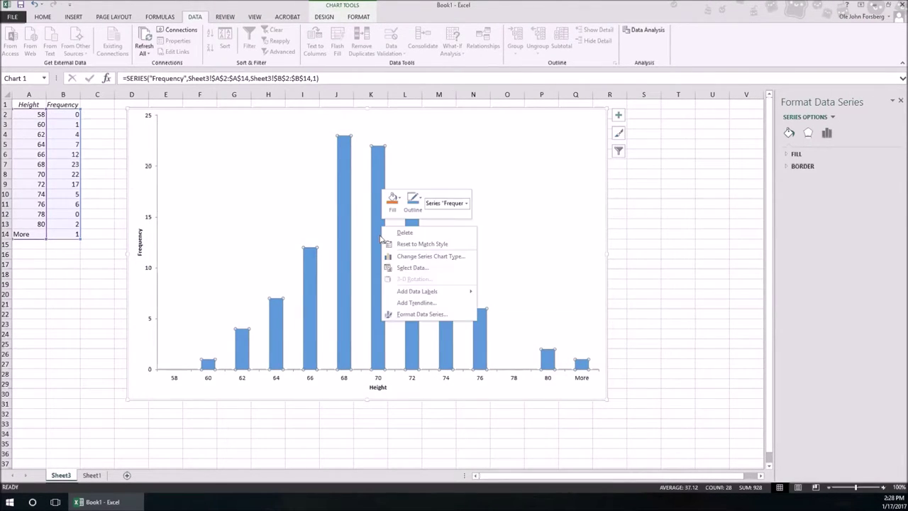
click(412, 315)
drag(840, 215, 798, 217)
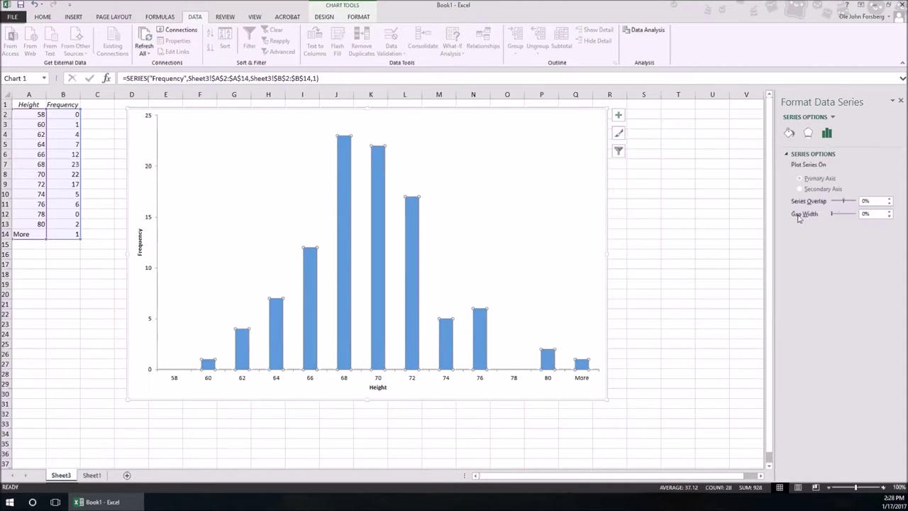
click(790, 133)
Step: Fill the histogram bars with dark navy
click(795, 153)
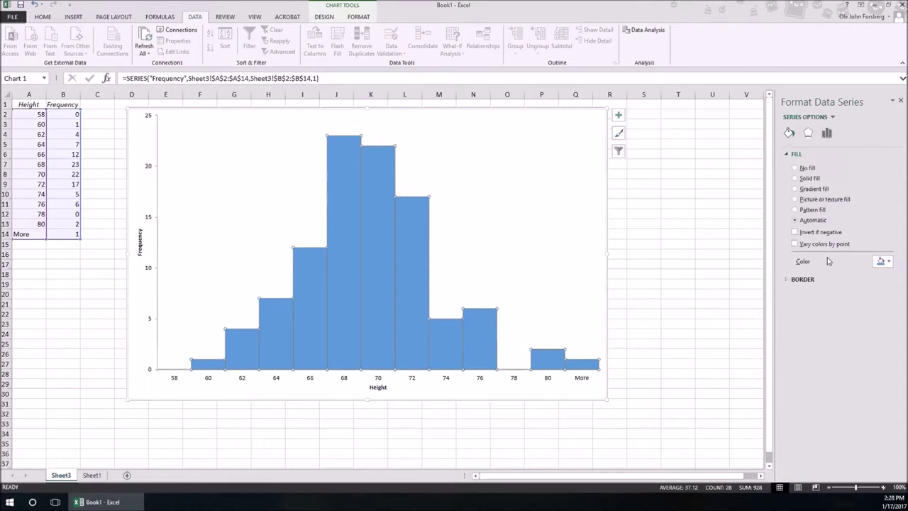
click(882, 261)
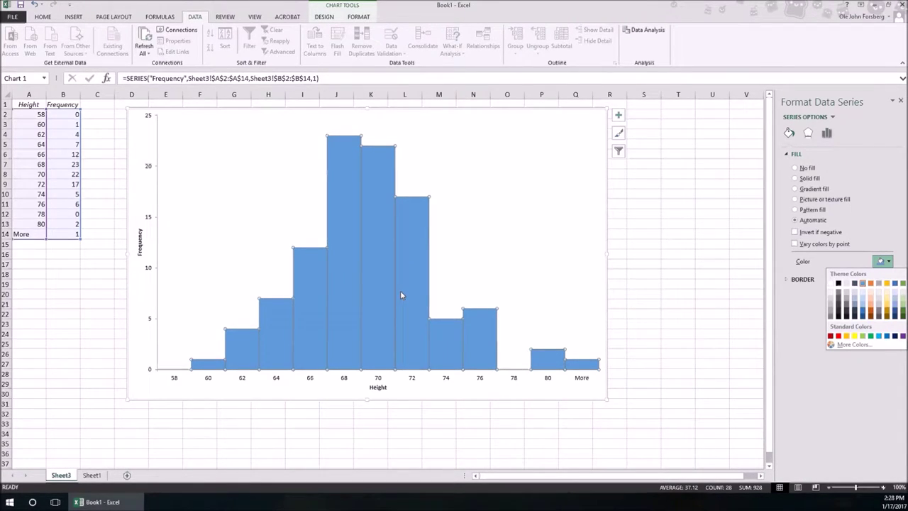
click(895, 335)
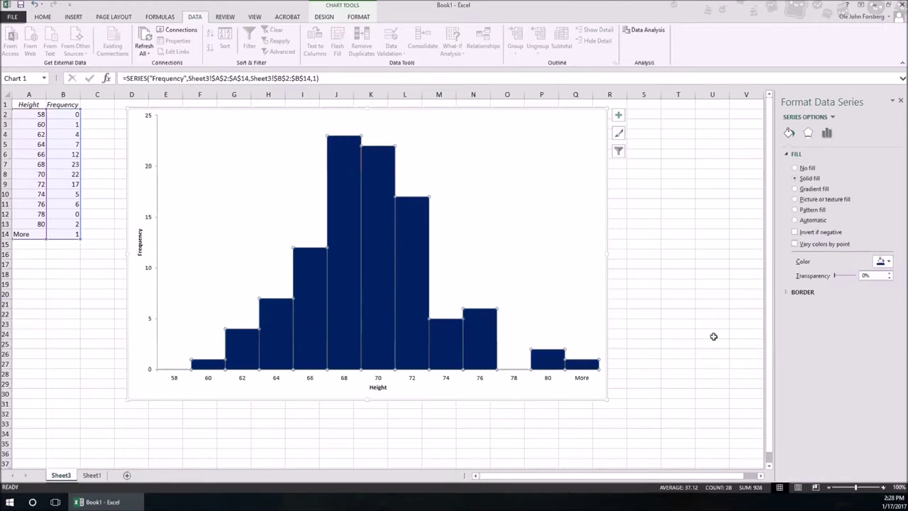
click(515, 265)
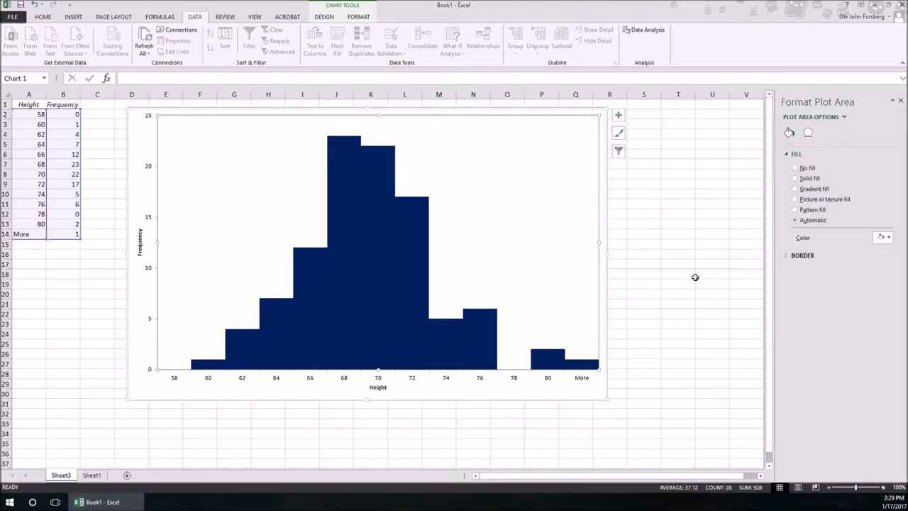
Step: Replace the More label in A14 with 82
click(29, 233)
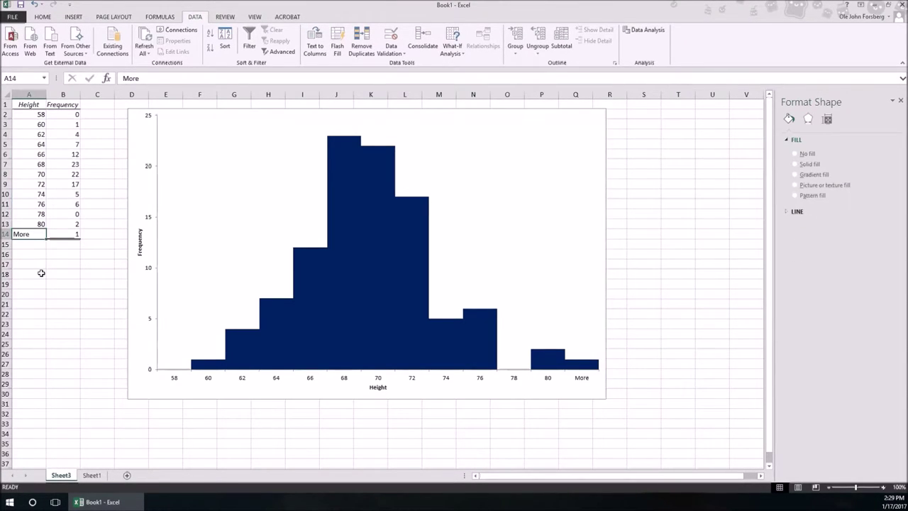
text(82)
key(Return)
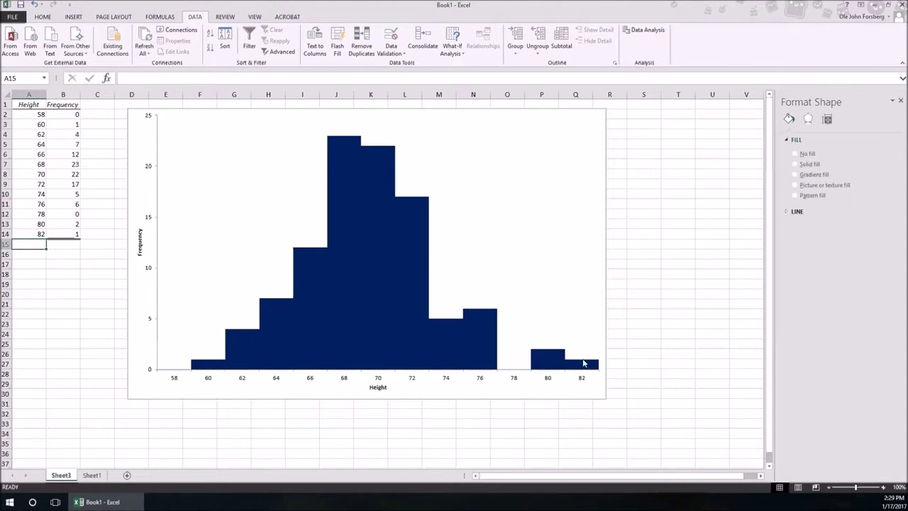
Step: Raise the Height axis title to font size 14 and zoom the sheet to 120%
click(377, 386)
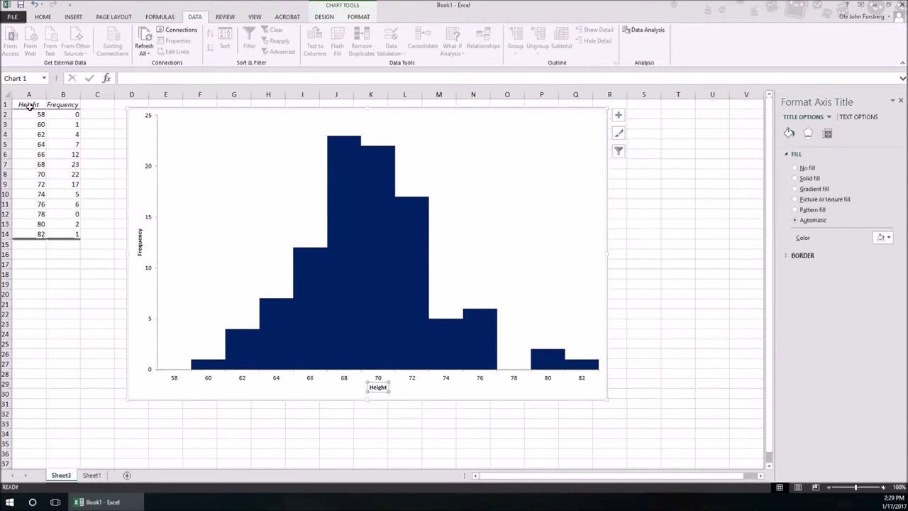
click(43, 16)
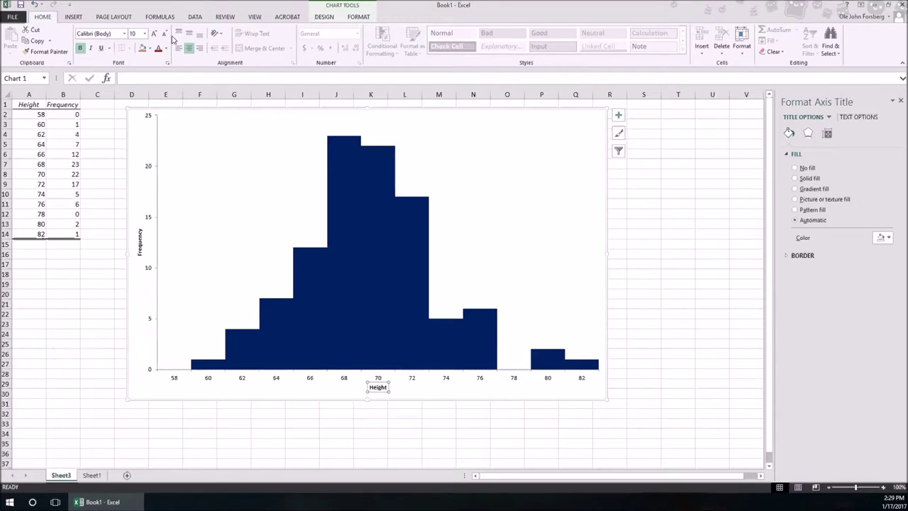
click(154, 34)
click(155, 34)
click(154, 34)
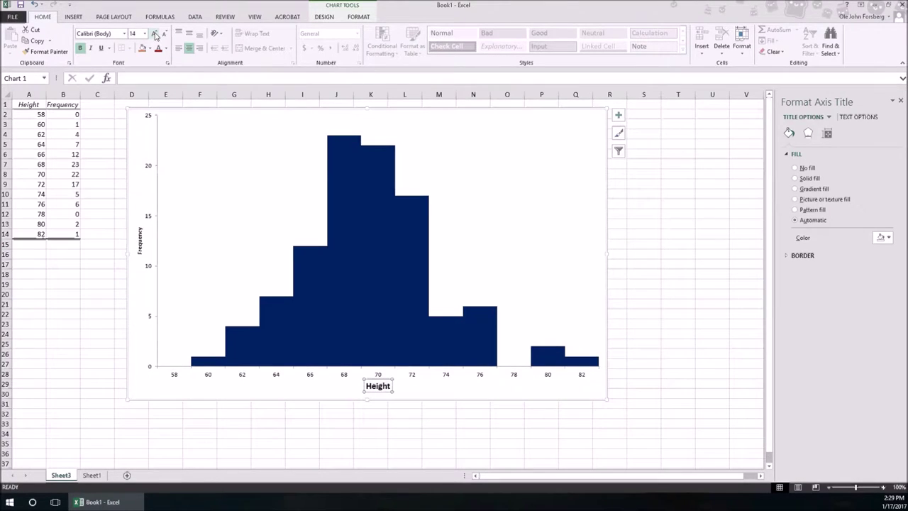
click(884, 488)
click(883, 488)
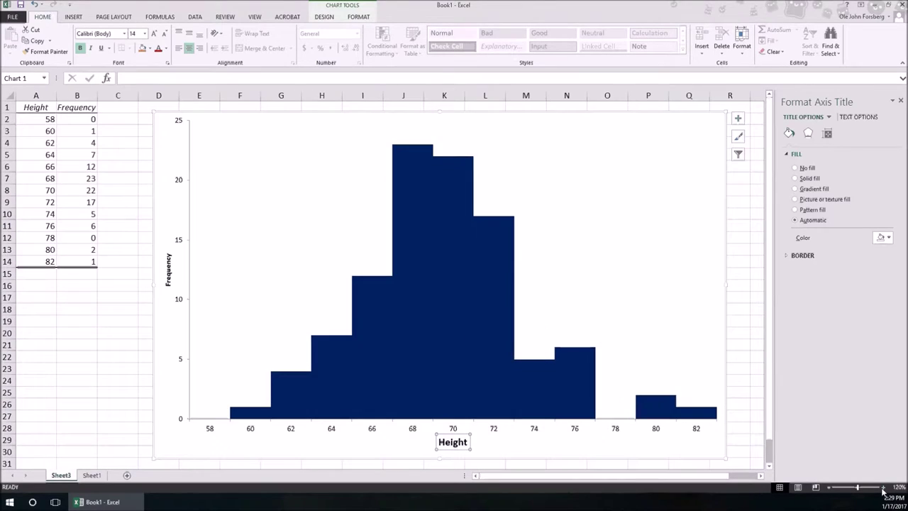
Step: Return to Sheet1 showing the raw heights in column A and bins 58–80 in column F
click(697, 287)
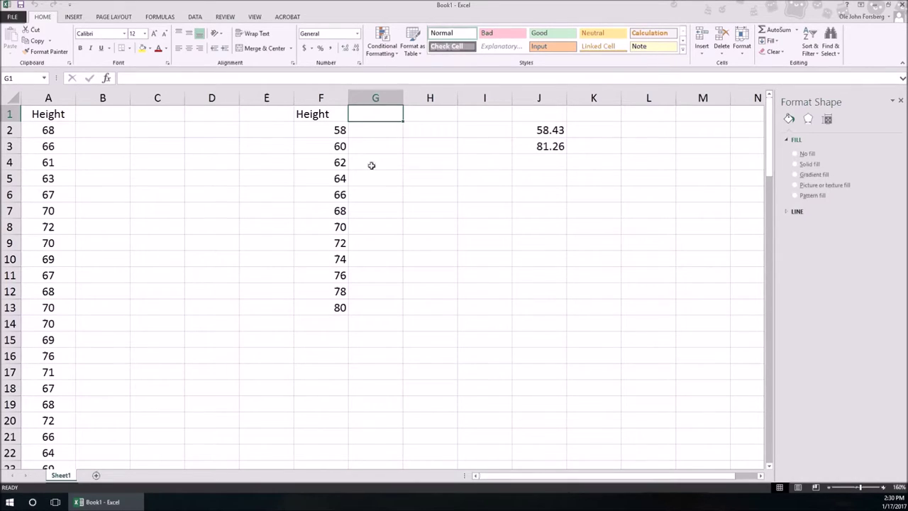
Step: Replace the bin value 58 in F2 with the label '58 < 60'
click(392, 131)
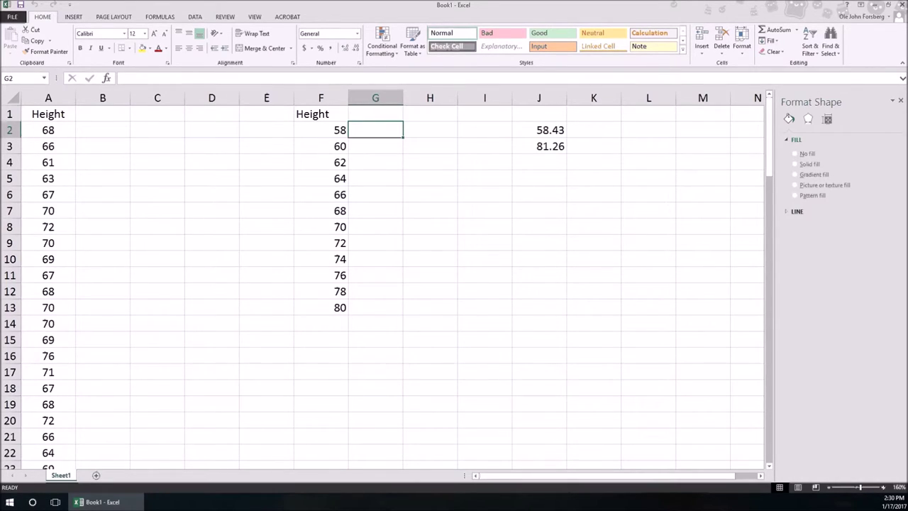
click(321, 130)
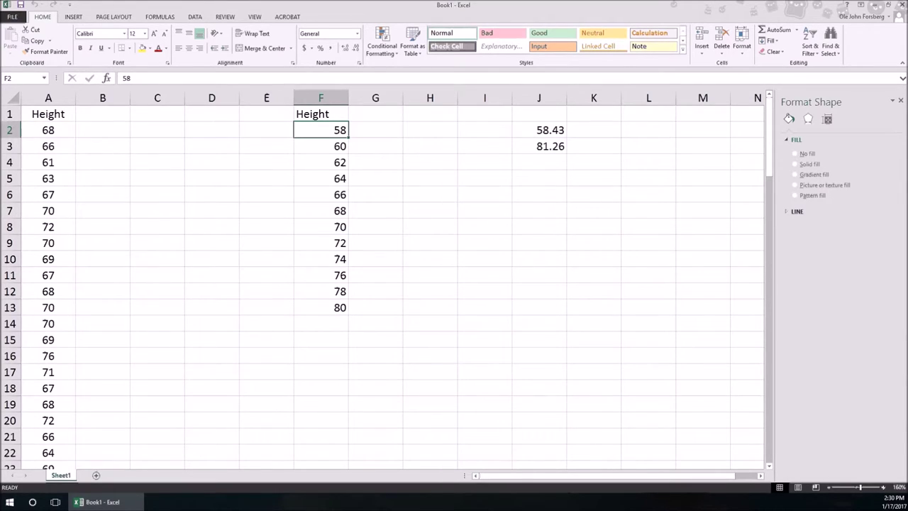
text(58 <)
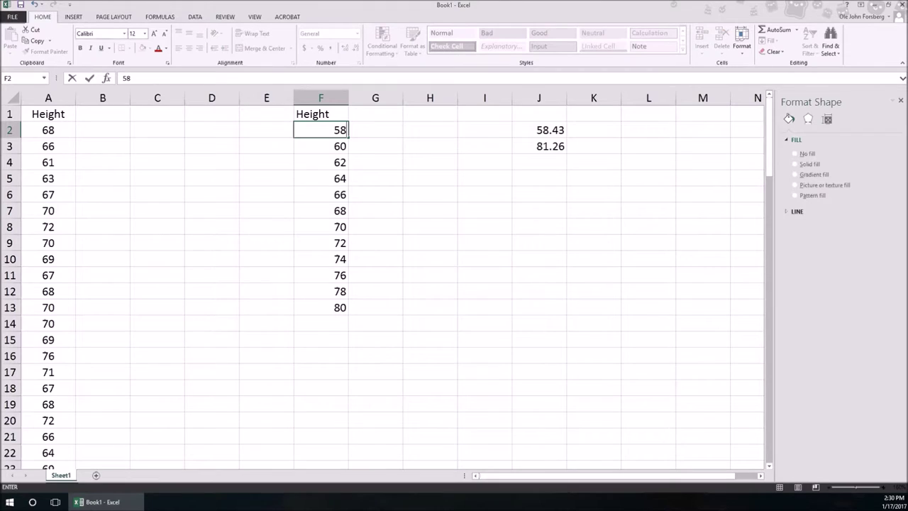
text( 6-)
key(BackSpace)
text(0)
key(Return)
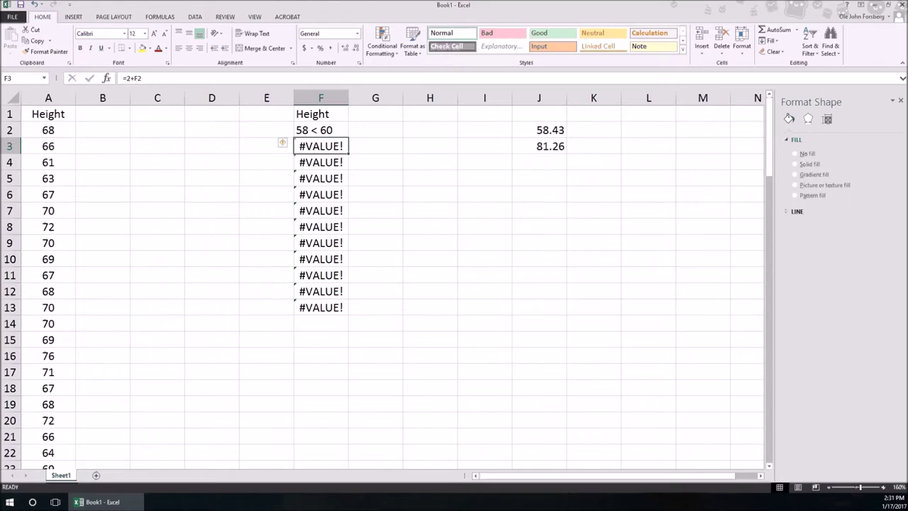
Step: Clear the #VALUE! errors in F3:F13 and enter the labels '60 < 62' and '62 < 64'
key(shift+Down)
key(shift+Down)
key(shift+Down)
key(shift+Down)
key(shift+Down)
key(shift+Down)
key(shift+Down)
key(shift+Down)
key(shift+Down)
key(shift+Down)
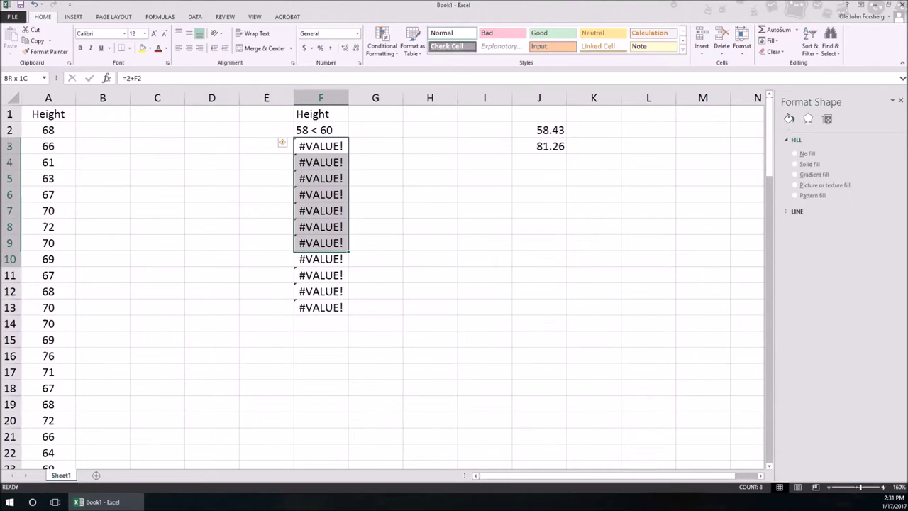
key(Delete)
key(shift+Up)
key(shift+Up)
key(shift+Up)
key(shift+Up)
key(shift+Up)
key(shift+Up)
key(shift+Up)
key(shift+Up)
key(shift+Up)
key(shift+Up)
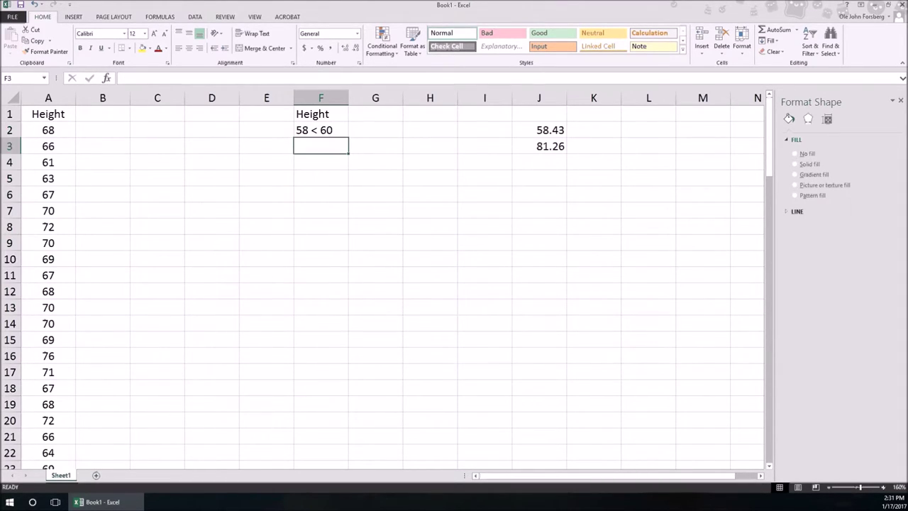
text(60 )
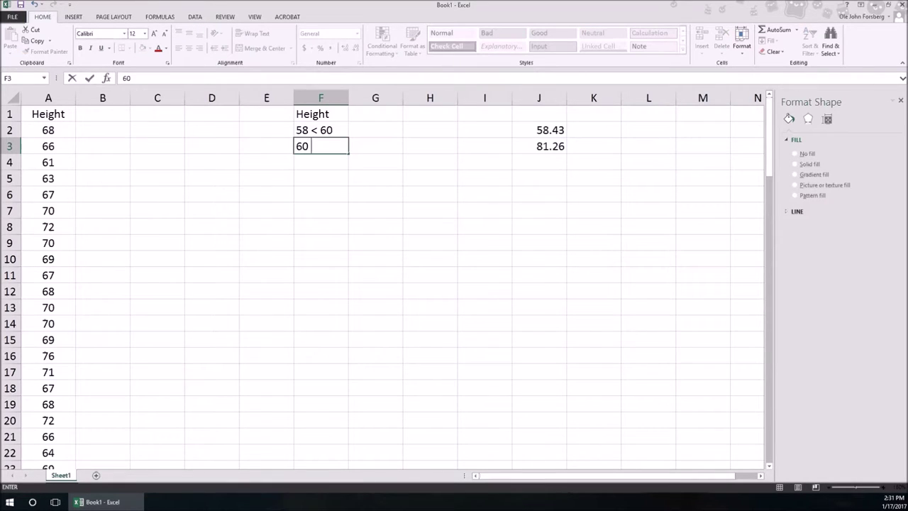
text(< 62)
key(Return)
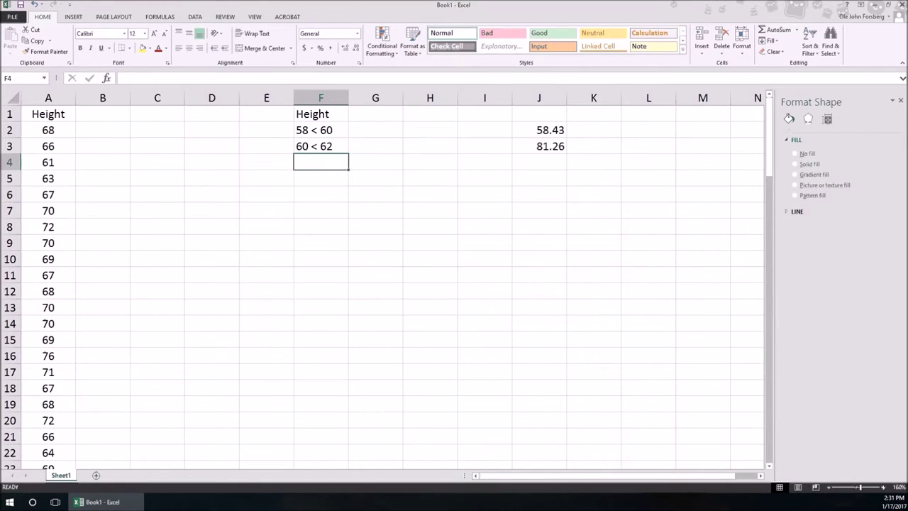
text(62 < 64)
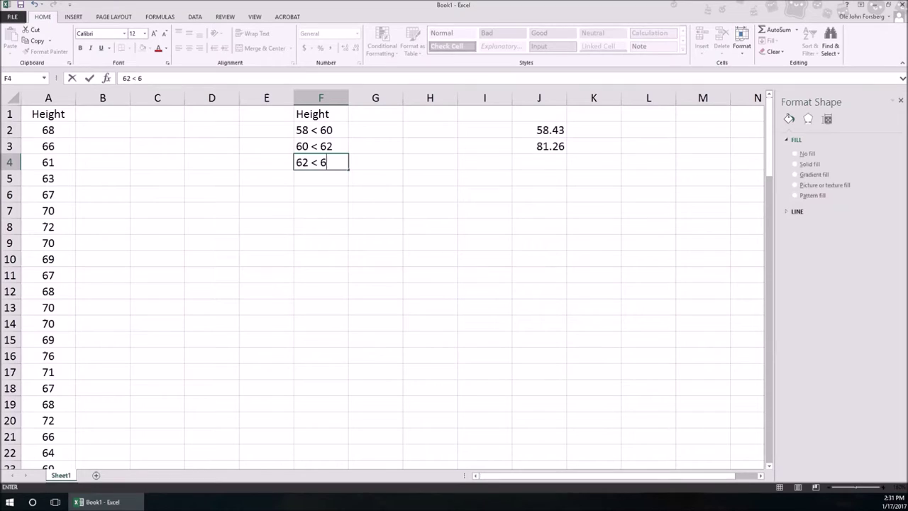
key(Return)
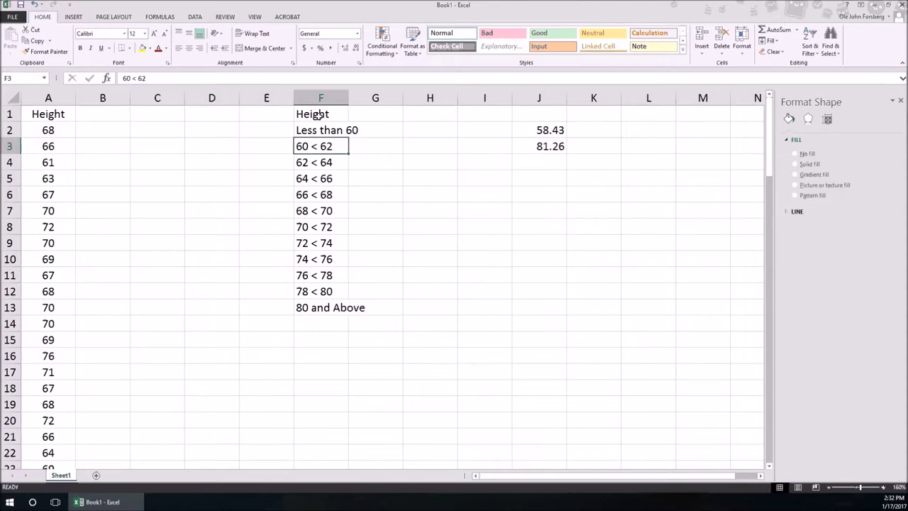
Step: Review the finished labels from 'Less than 60' in F2 to '80 and Above' in F13
click(312, 129)
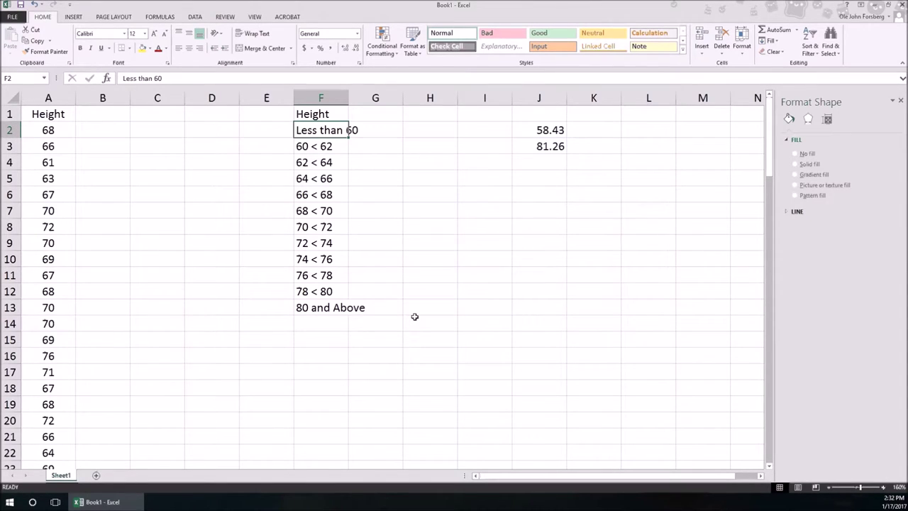
click(305, 310)
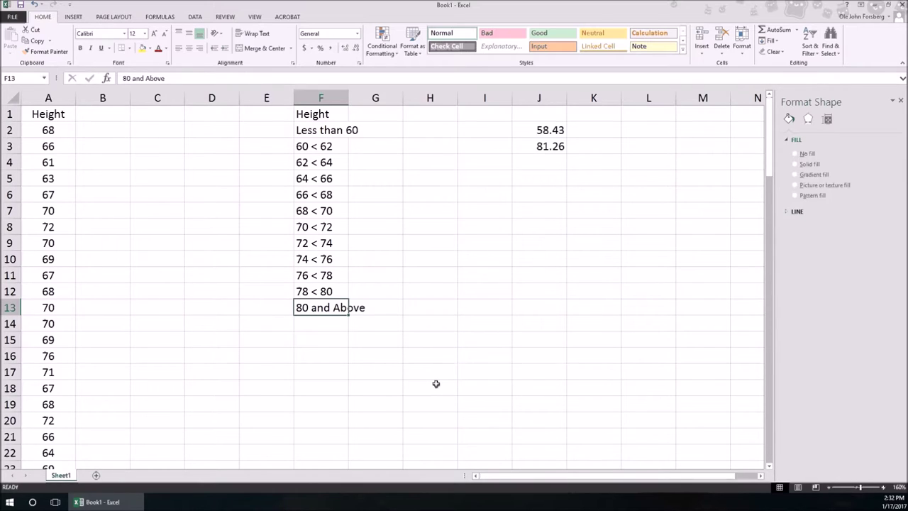
click(380, 178)
click(383, 129)
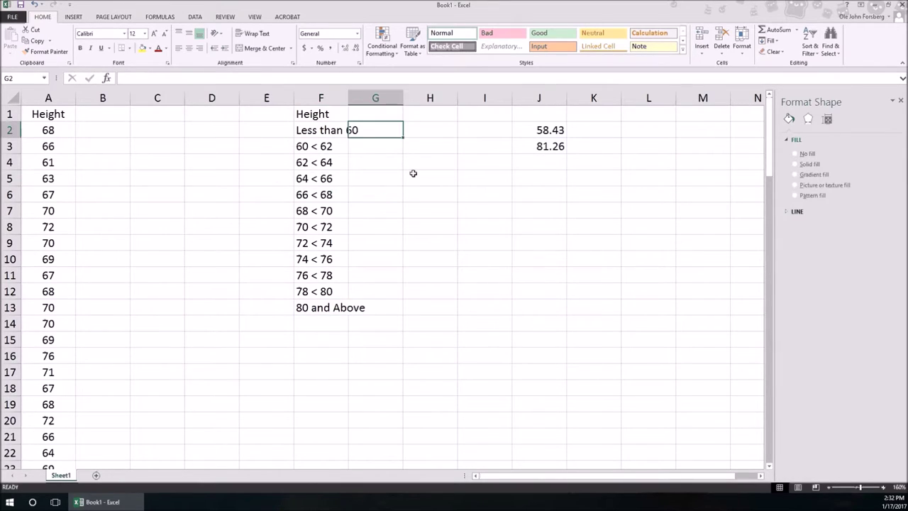
Step: Sort the Height column from smallest to largest
click(48, 114)
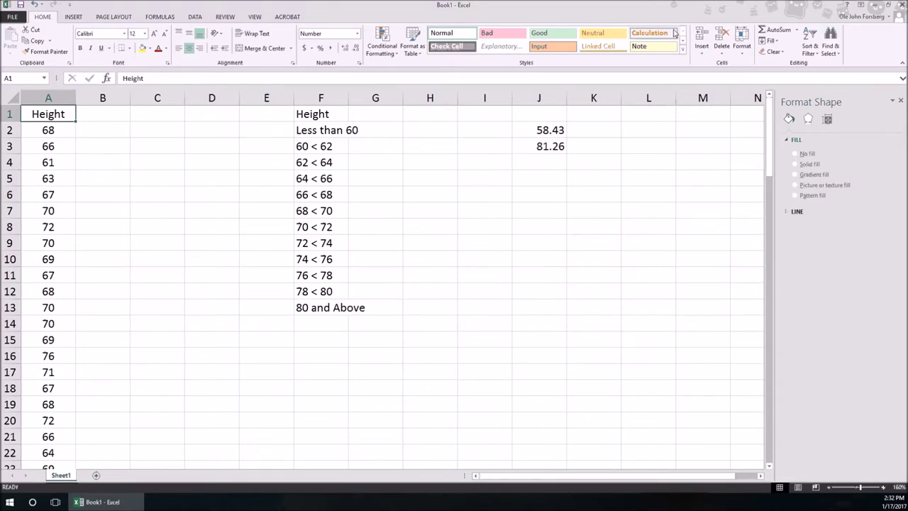
click(816, 55)
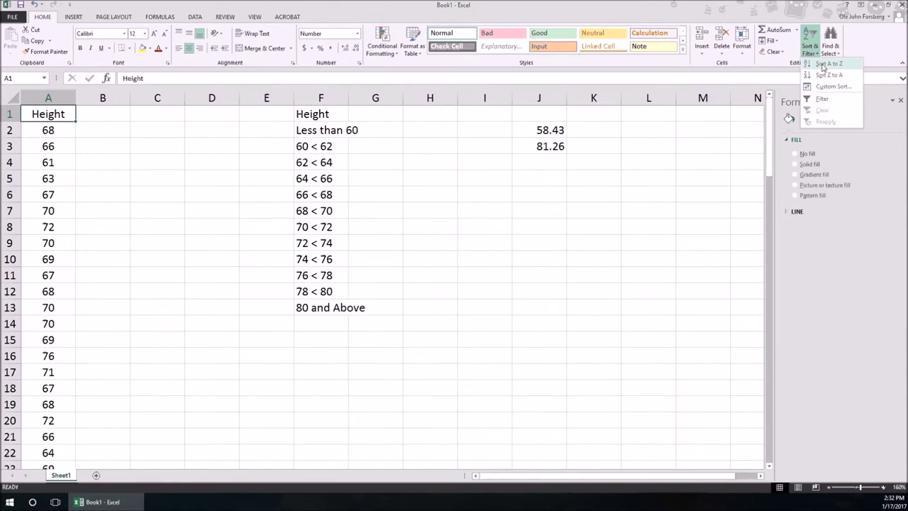
click(825, 63)
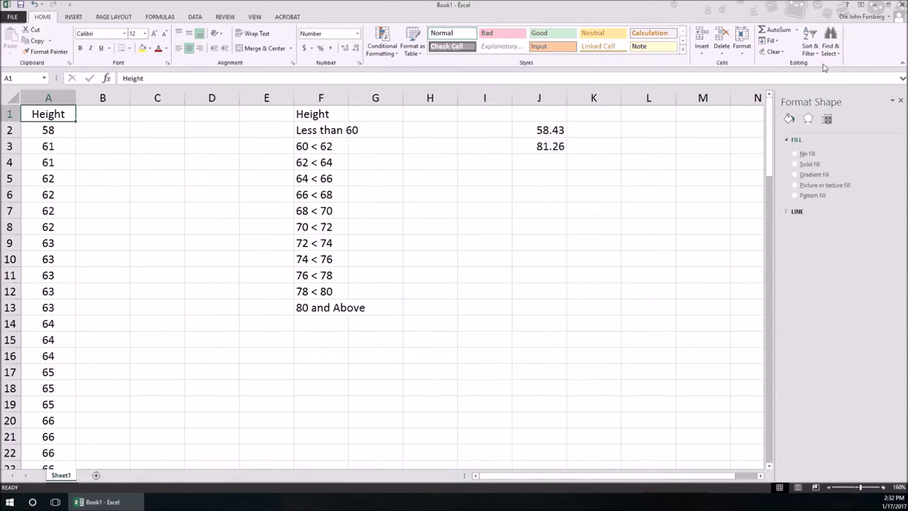
click(59, 131)
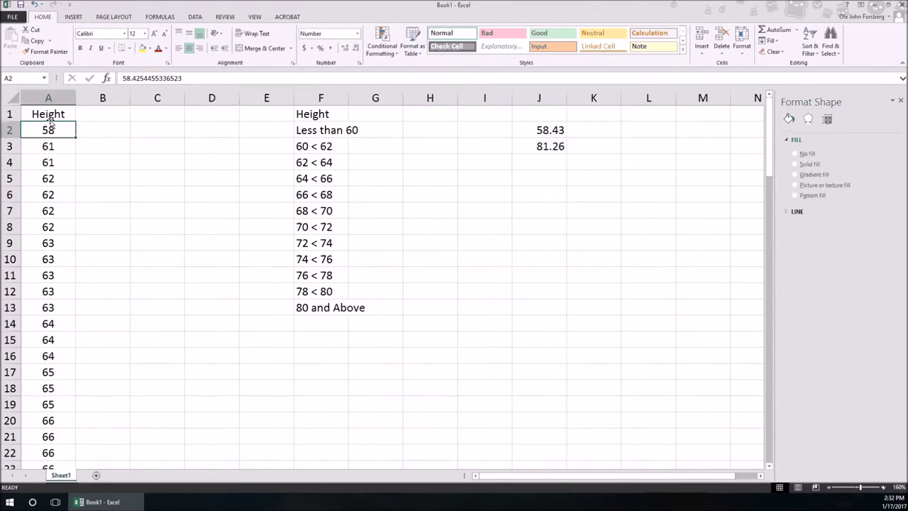
Step: Format the heights in A2:A101 to display one decimal place
scroll(65, 334, down, 20)
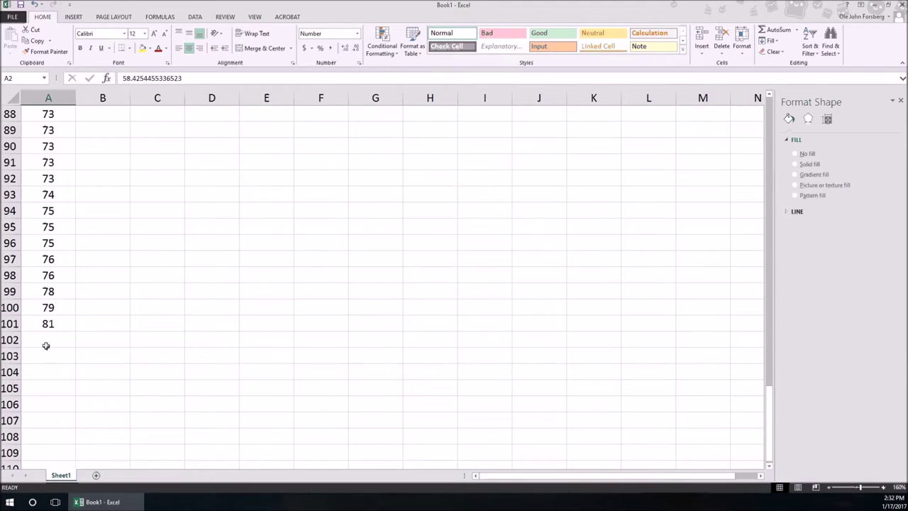
scroll(49, 312, down, 2)
shift+click(50, 232)
scroll(73, 276, up, 16)
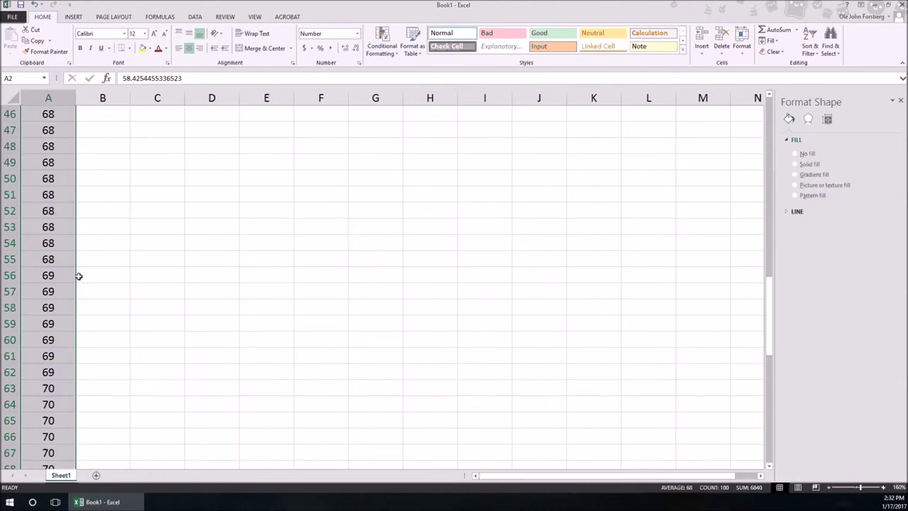
scroll(78, 276, up, 15)
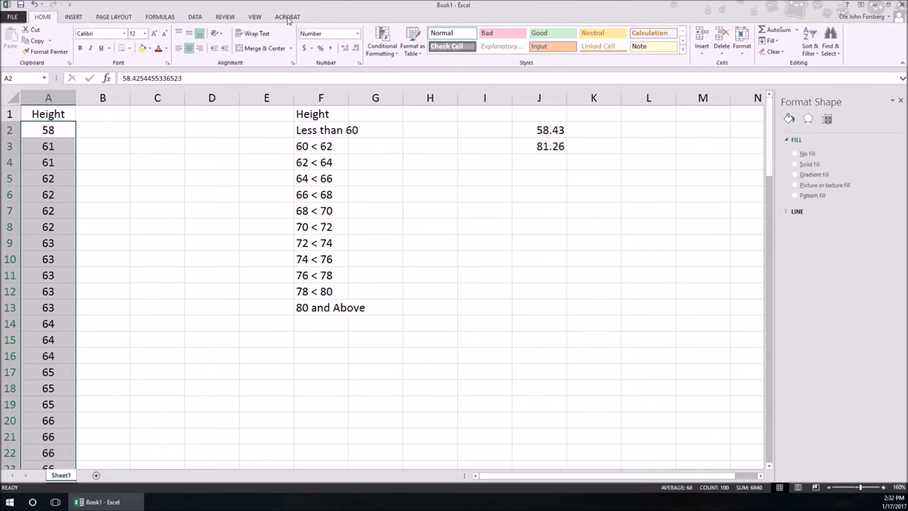
click(345, 49)
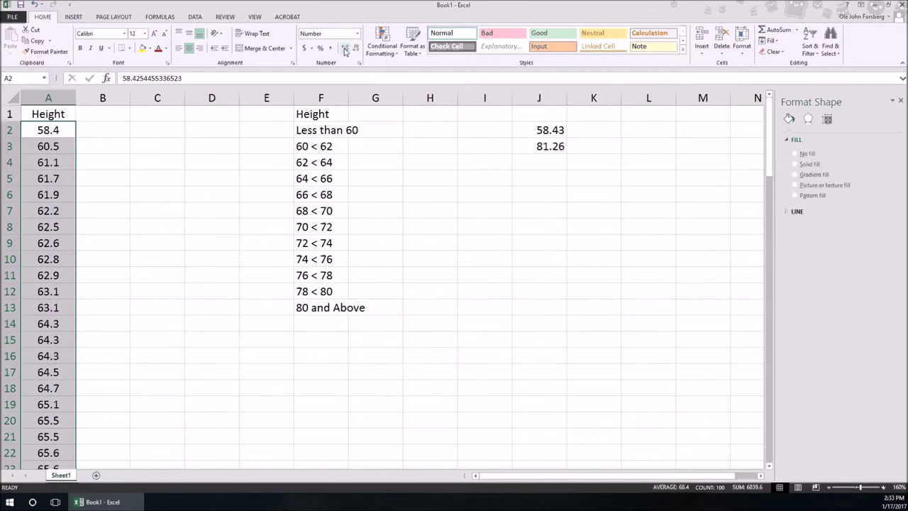
click(345, 49)
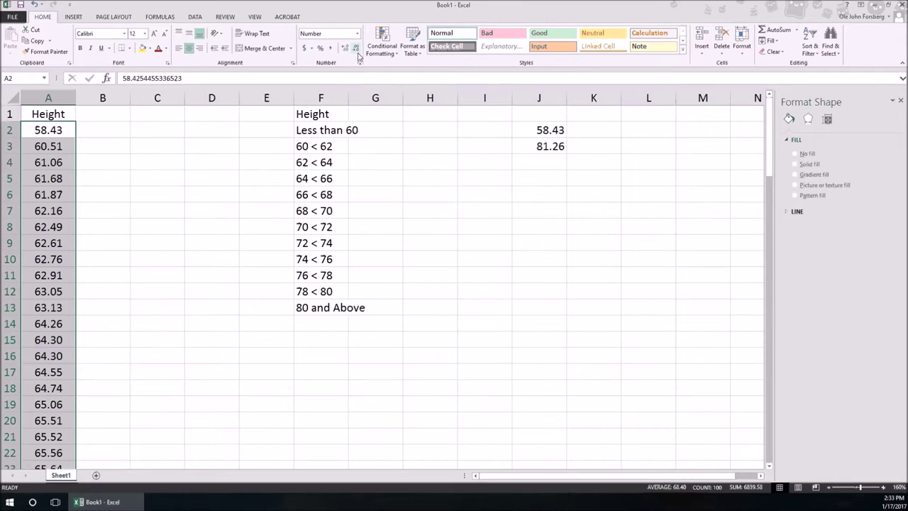
click(356, 49)
click(375, 130)
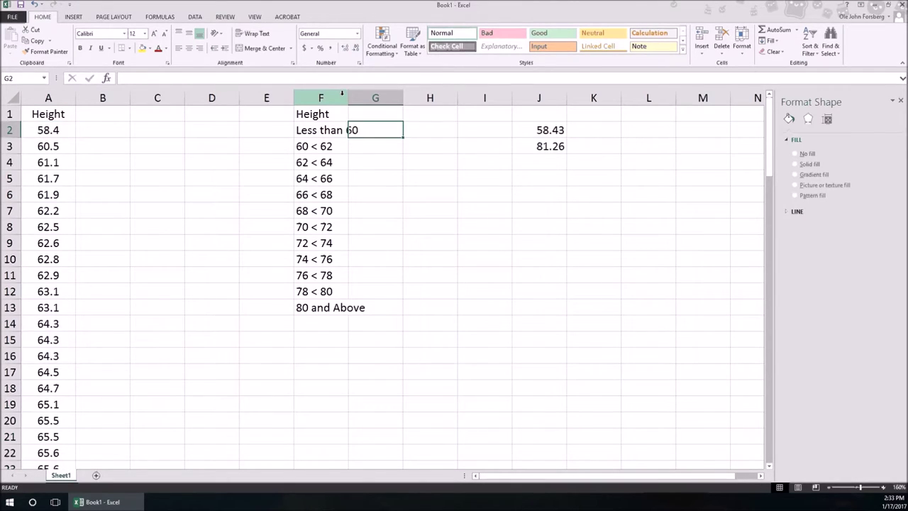
Step: Widen column F and enter the counts 1 for Less than 60 and 4 for 60 < 62
drag(348, 98, 375, 98)
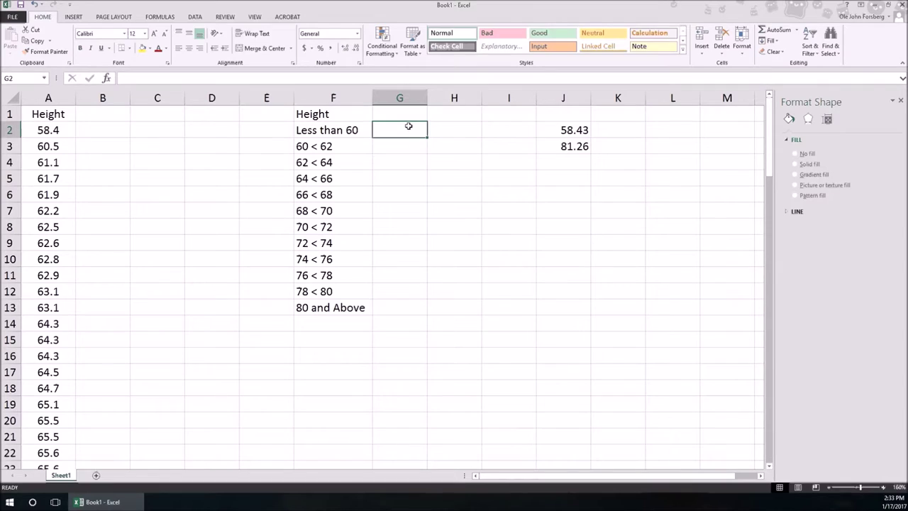
text(1)
key(Return)
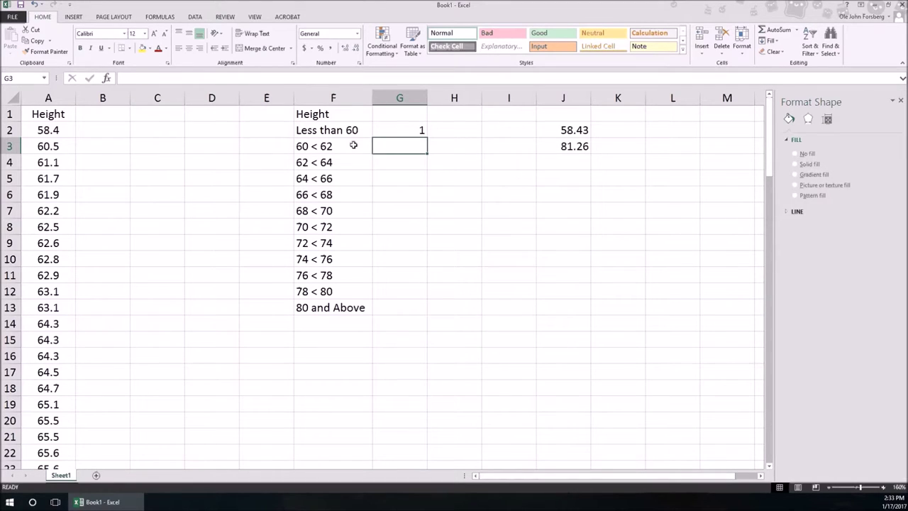
drag(57, 148, 57, 191)
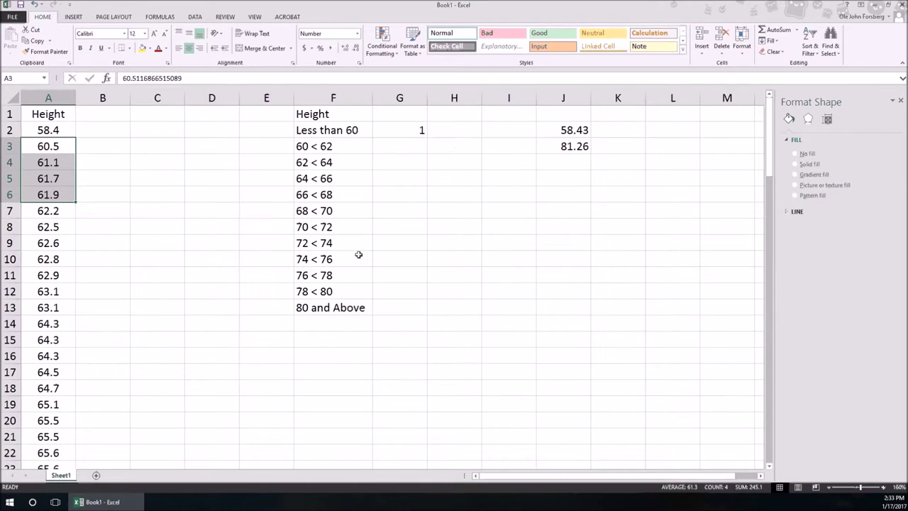
click(410, 148)
text(4)
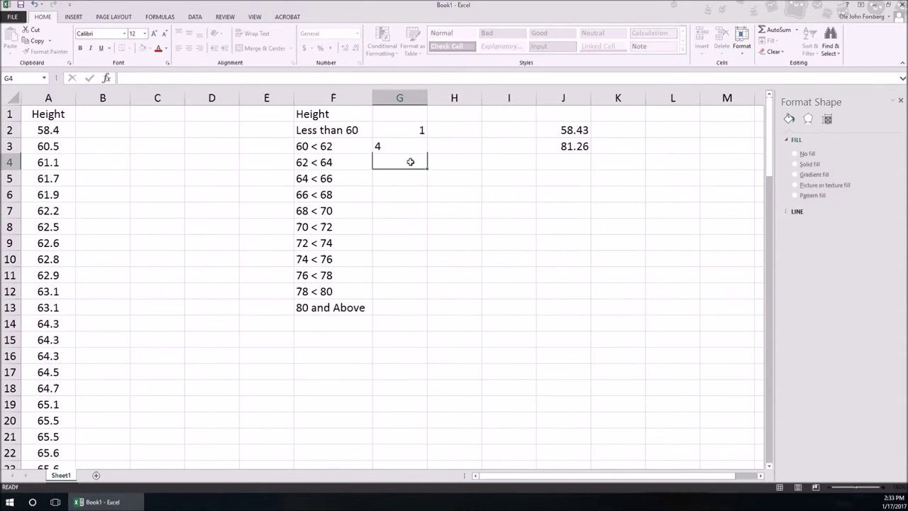
key(Return)
Step: Count the heights for 62 < 64 and 64 < 66, entering 7 and 12
drag(47, 213, 41, 307)
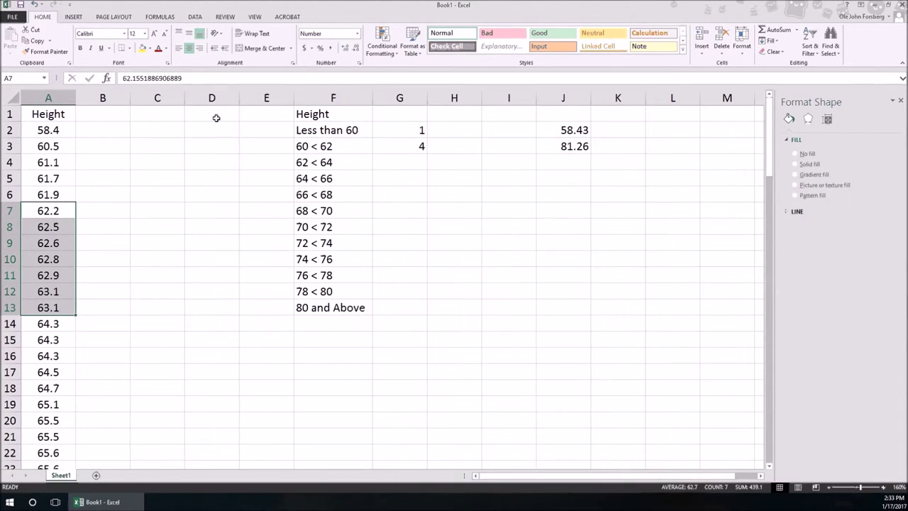
click(408, 159)
text(7)
key(Return)
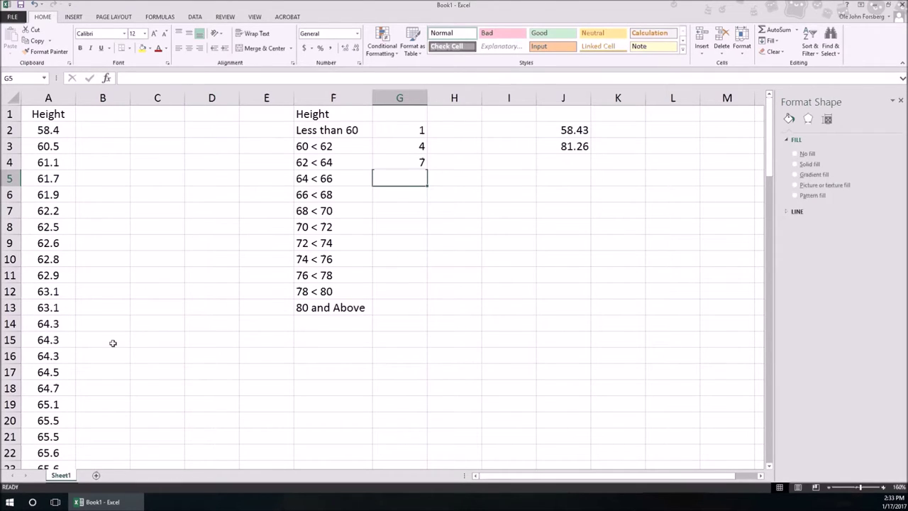
click(42, 324)
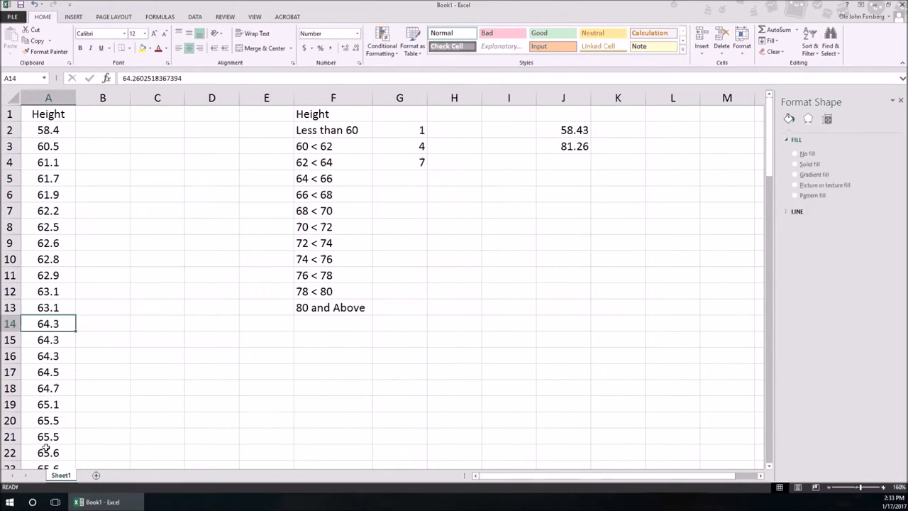
scroll(43, 444, down, 2)
shift+click(42, 404)
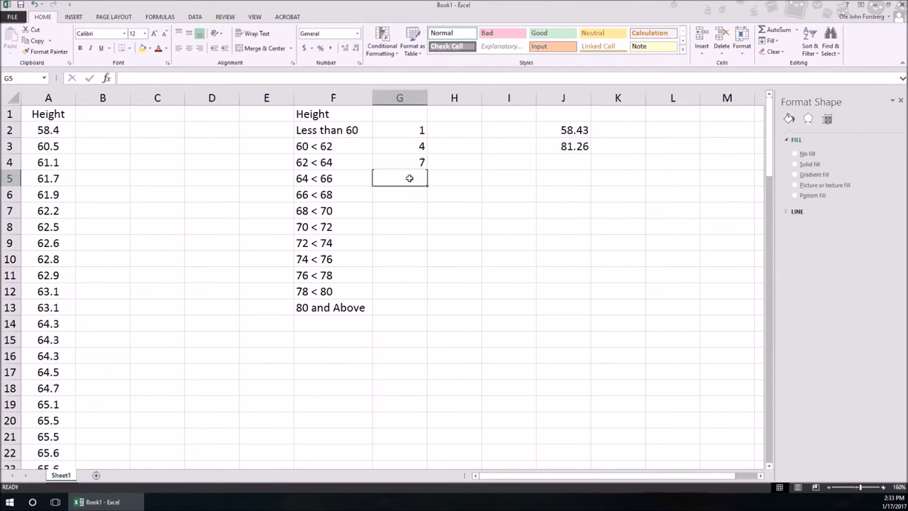
text(12)
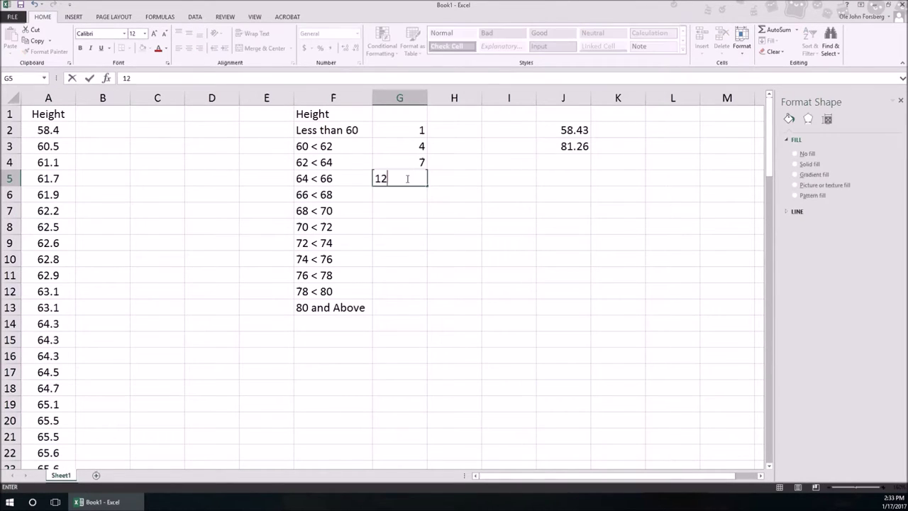
key(Return)
Step: Count the 66 < 68 heights in A26:A48 and enter 23
scroll(83, 397, down, 4)
scroll(83, 396, down, 8)
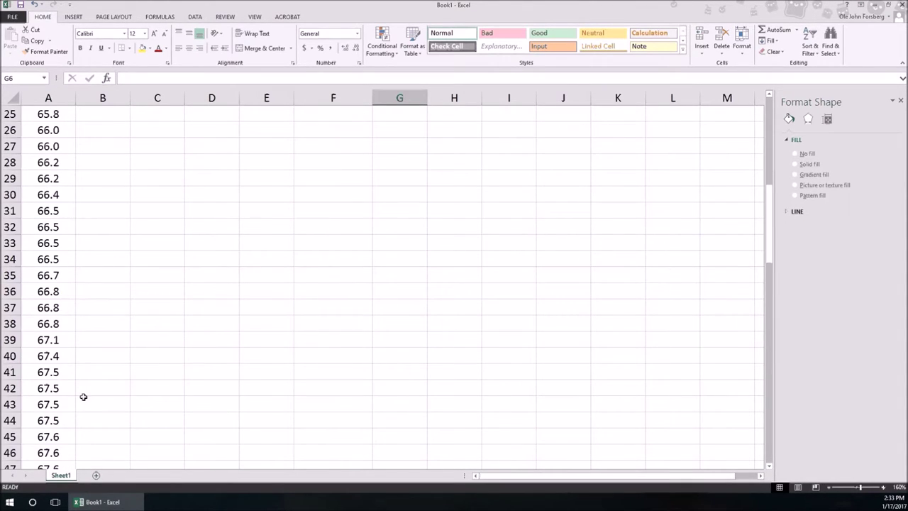
scroll(45, 350, up, 2)
scroll(63, 208, up, 2)
click(48, 132)
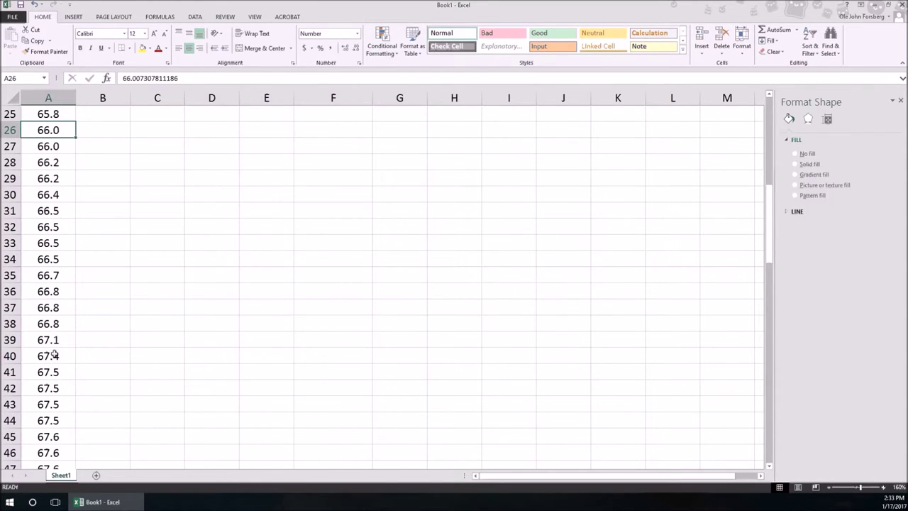
scroll(50, 394, down, 3)
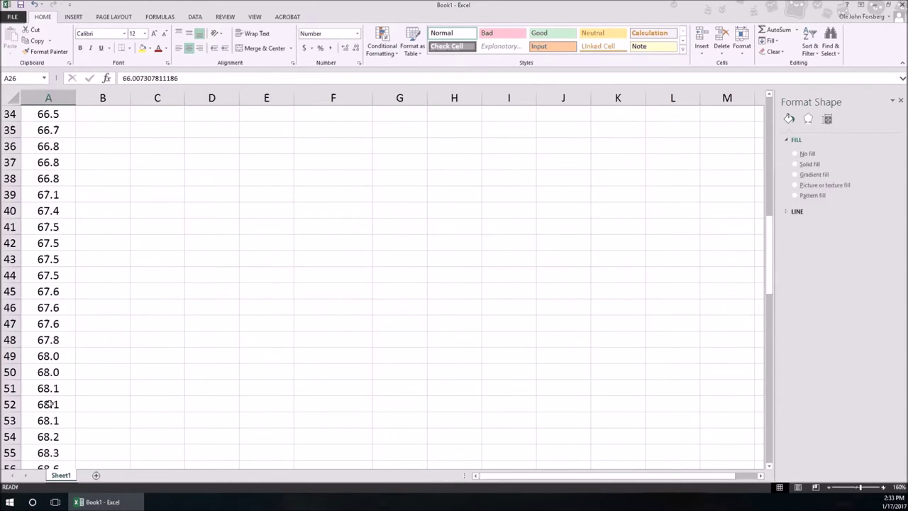
shift+click(44, 340)
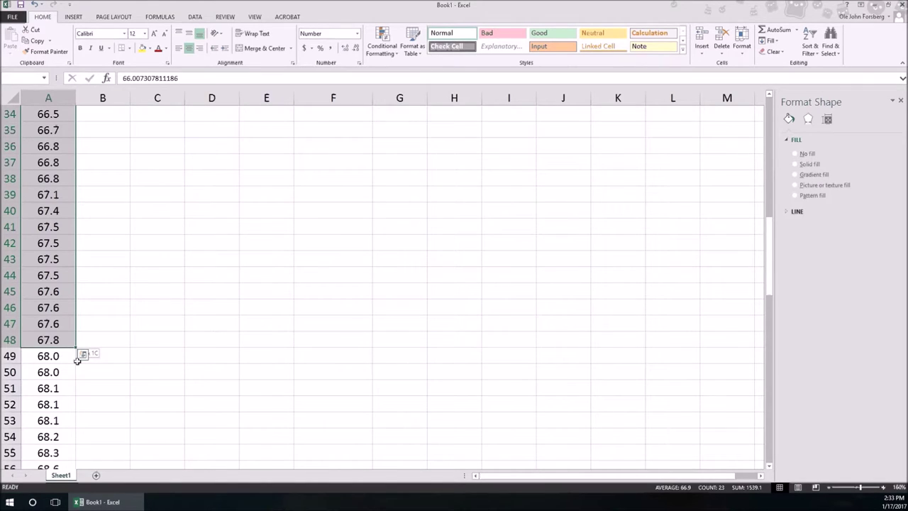
scroll(506, 308, up, 11)
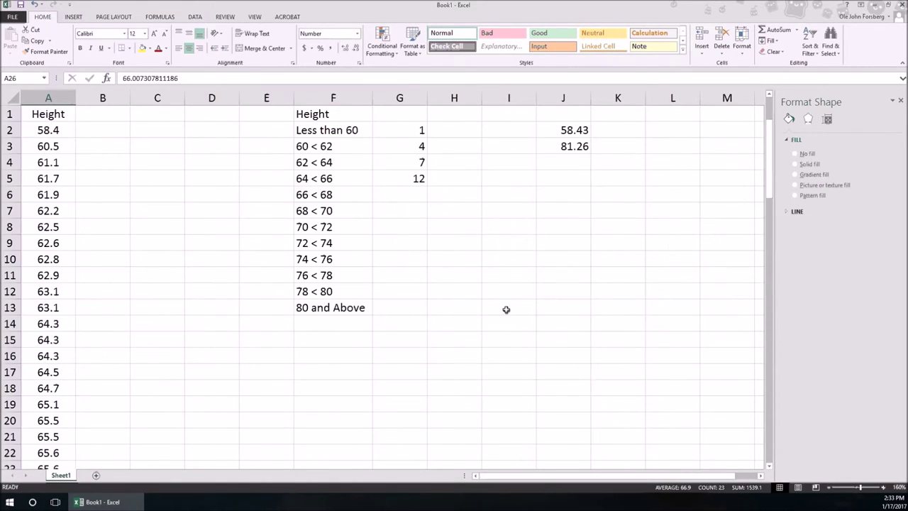
click(408, 196)
text(23)
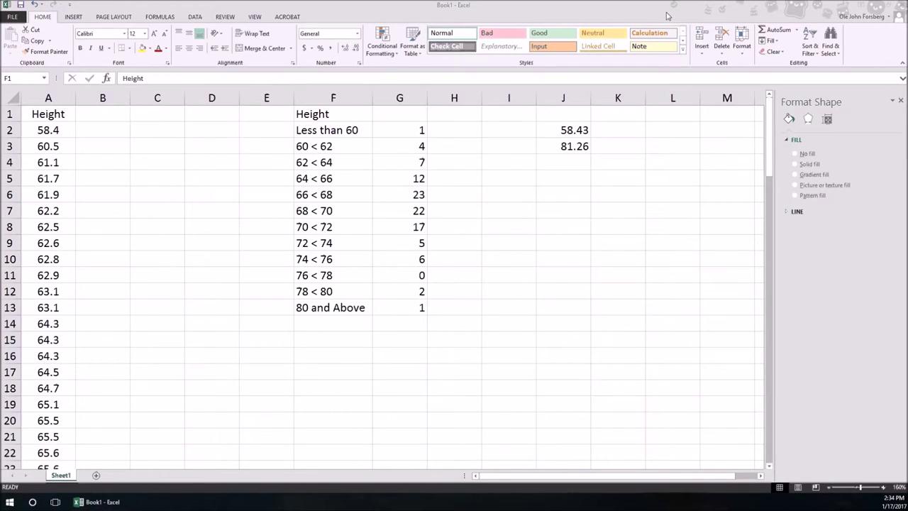
click(667, 16)
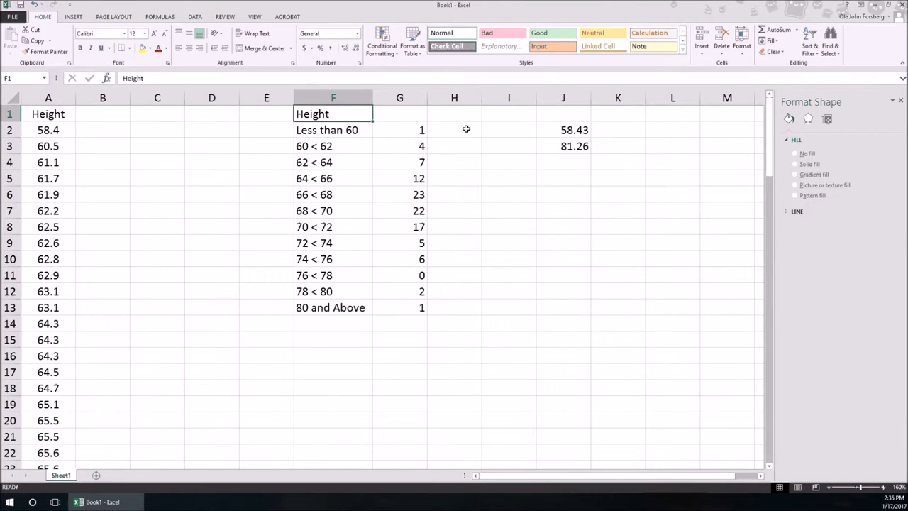
Step: Put cell H2, beside the first class count, into edit mode
click(466, 128)
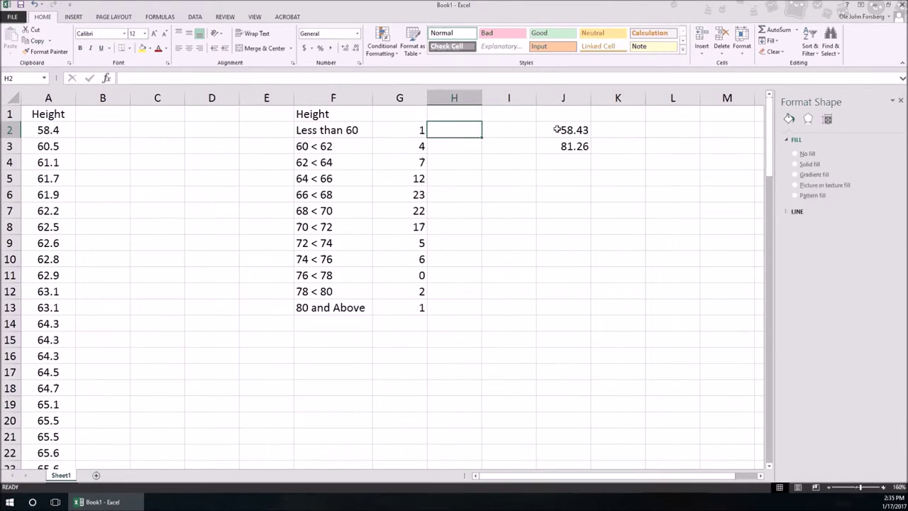
double_click(446, 129)
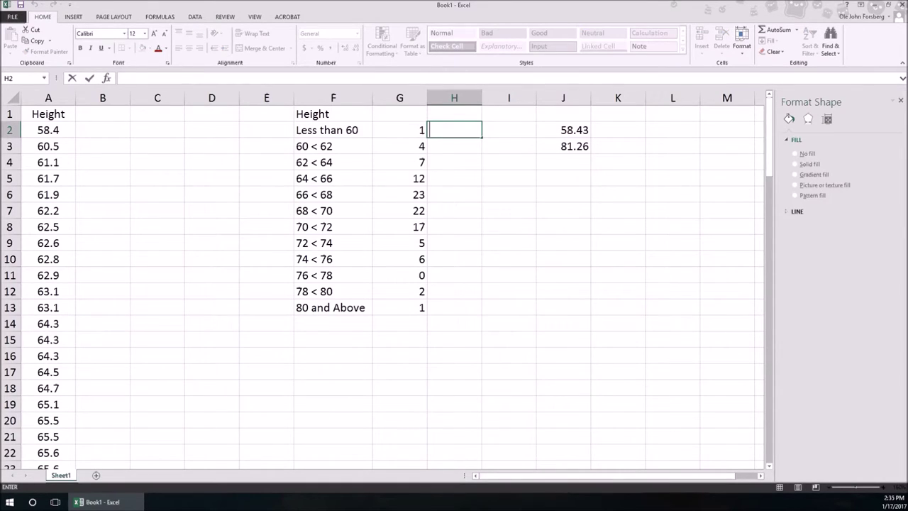
Step: Enter =COUNTIF(A2:A101,"<60") in H2, which returns 1
text(=COU)
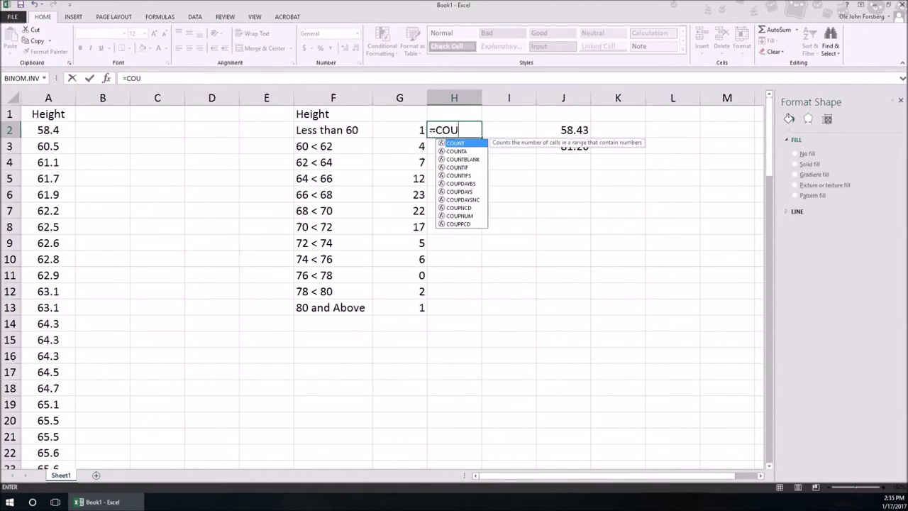
text(NTIF()
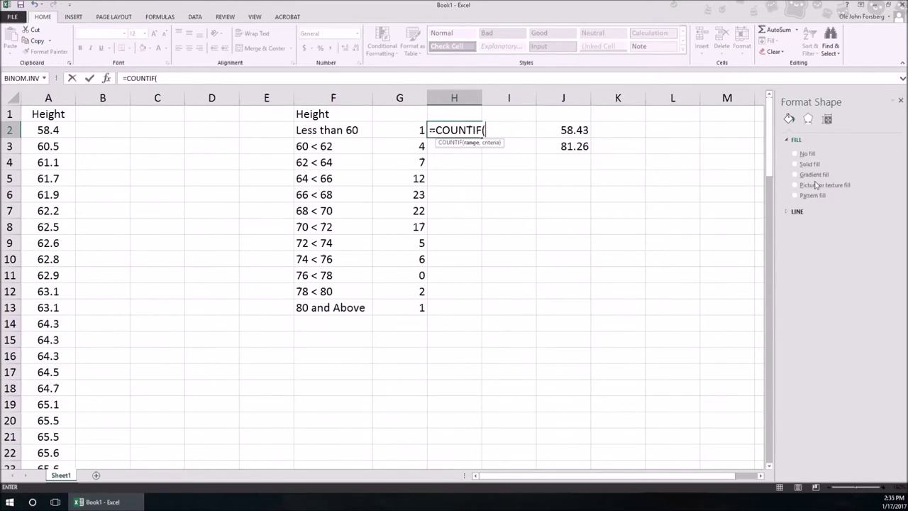
click(48, 126)
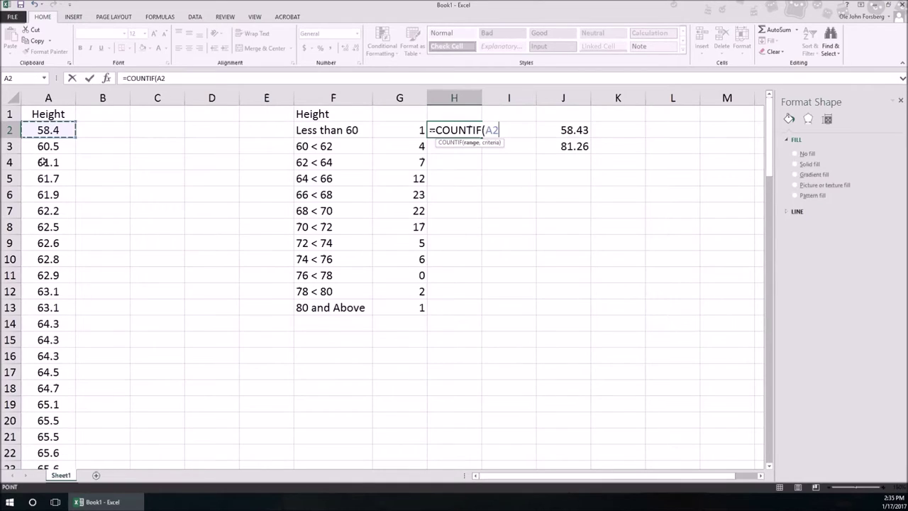
scroll(41, 312, down, 20)
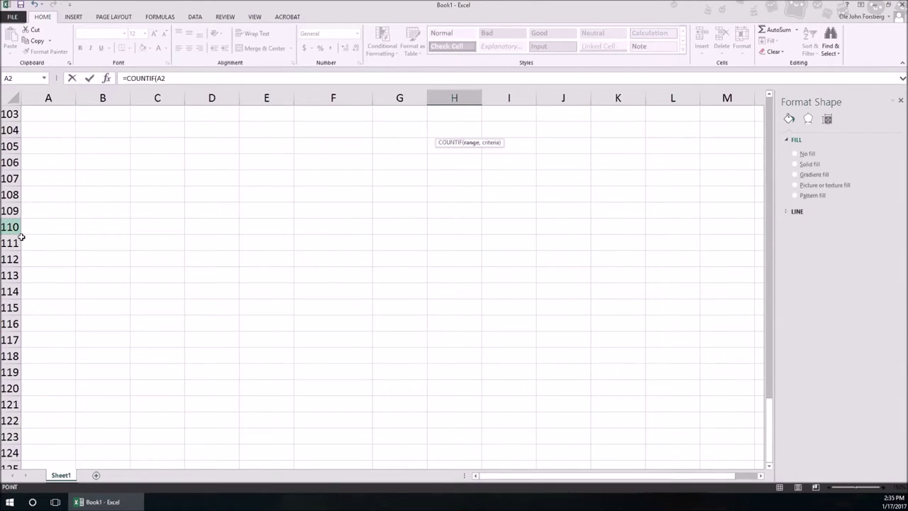
scroll(41, 274, up, 5)
shift+click(53, 326)
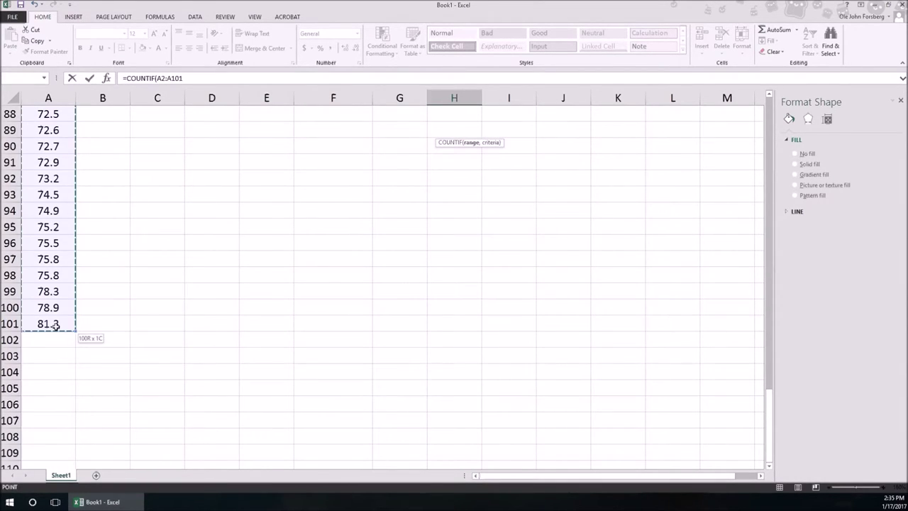
text(,)
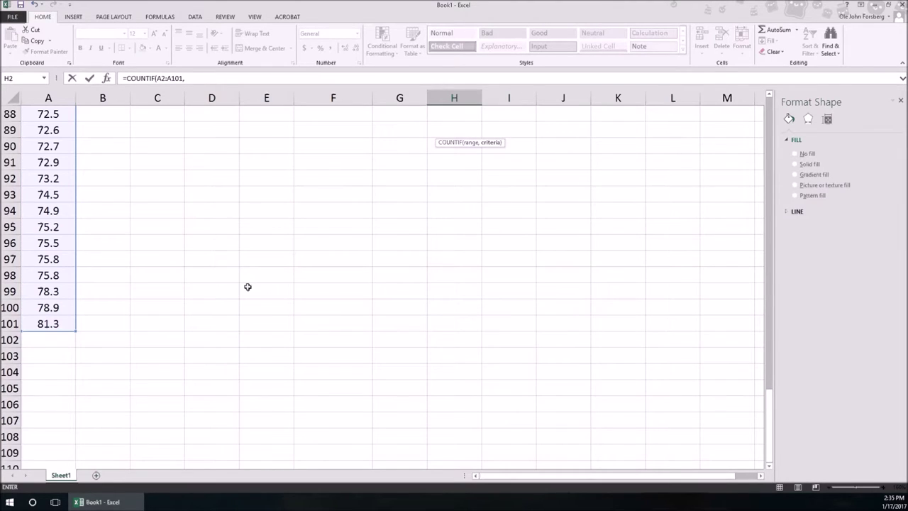
scroll(634, 205, up, 20)
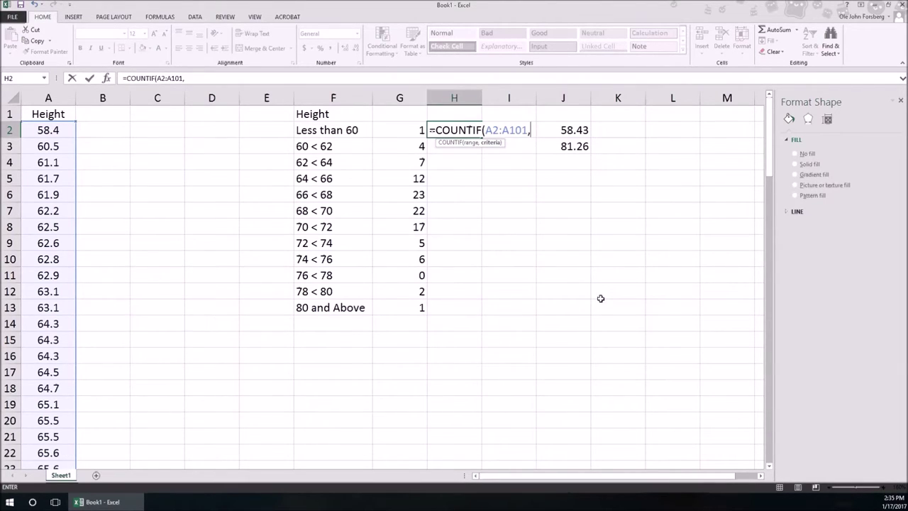
text("<60"))
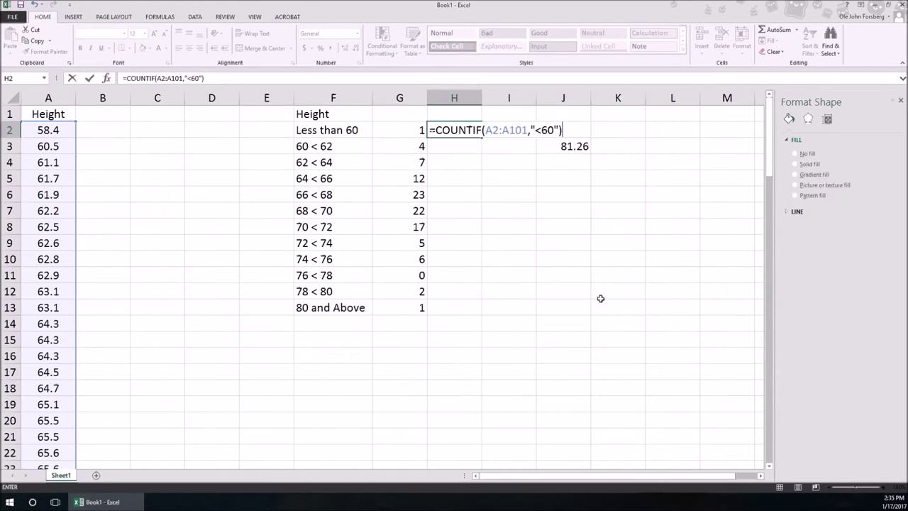
key(Return)
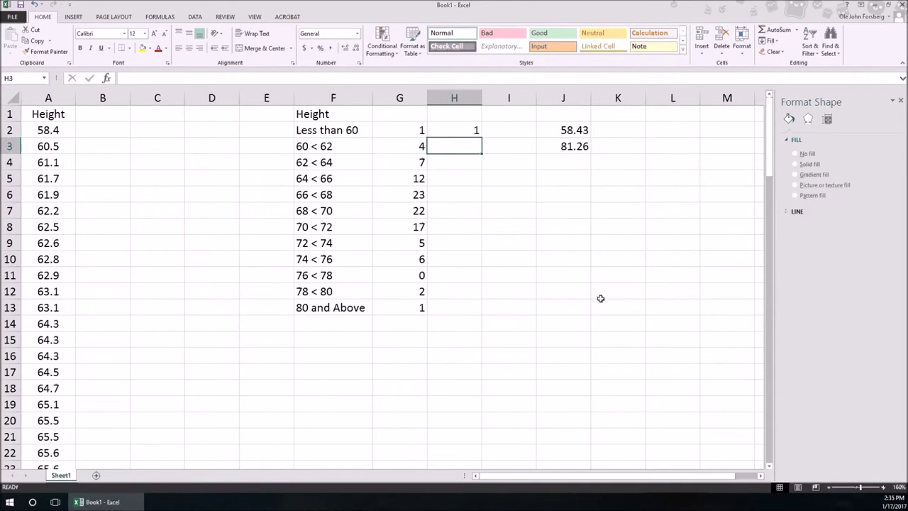
Step: Enter =COUNTIF(A2:A101,"<62")-H2 in H3, giving 4
text(=)
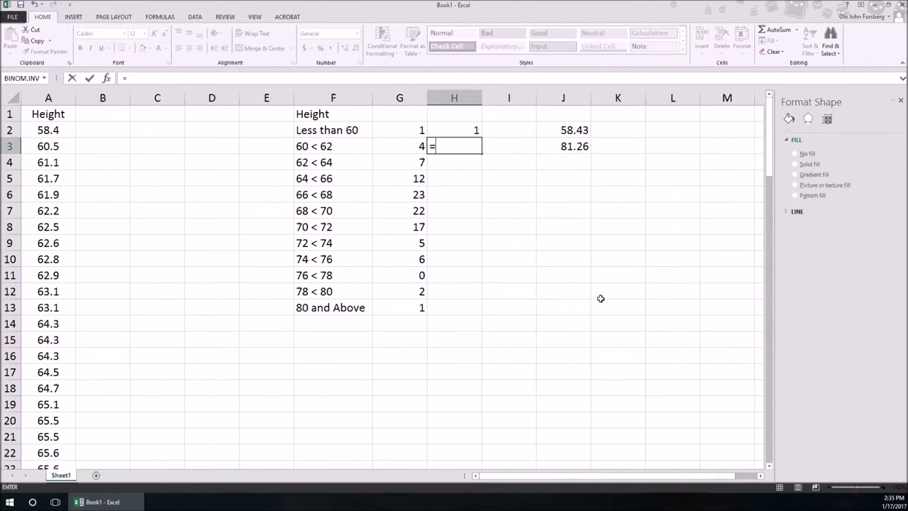
text(COUNTIF()
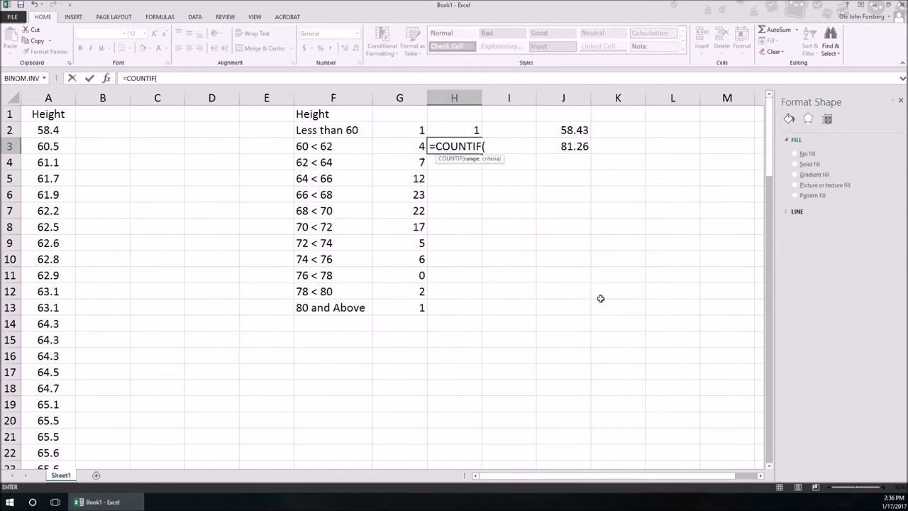
text(A2)
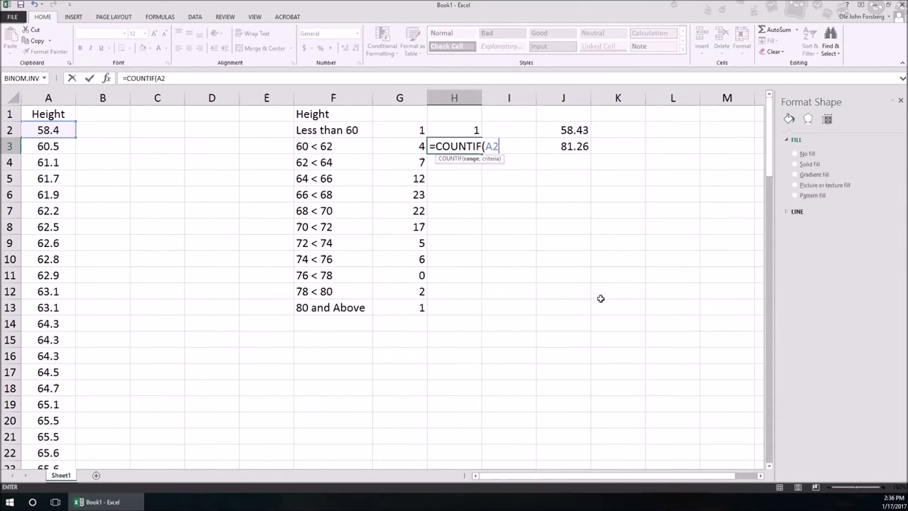
text(:A101,")
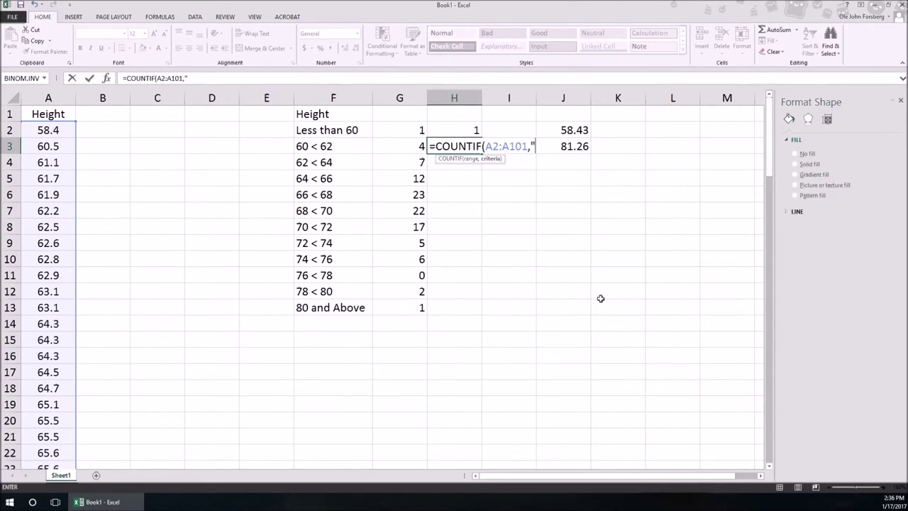
text(<62")-)
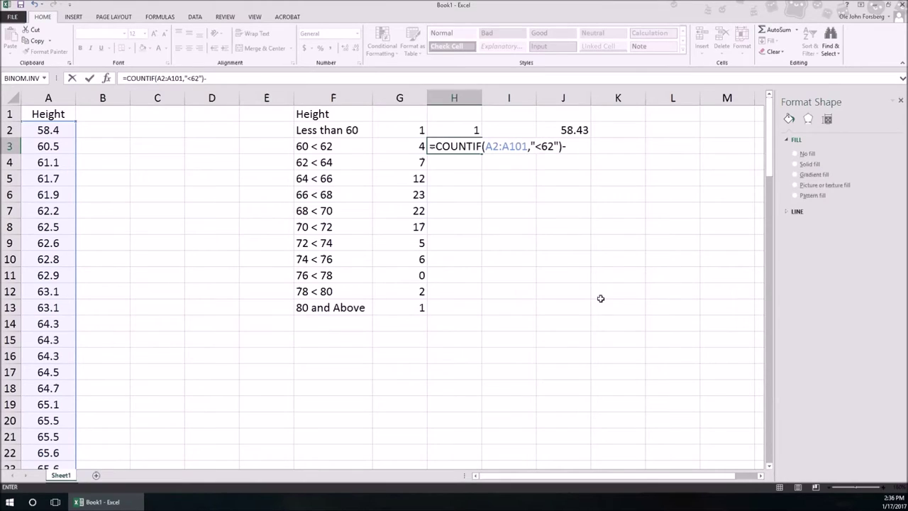
click(448, 130)
key(Return)
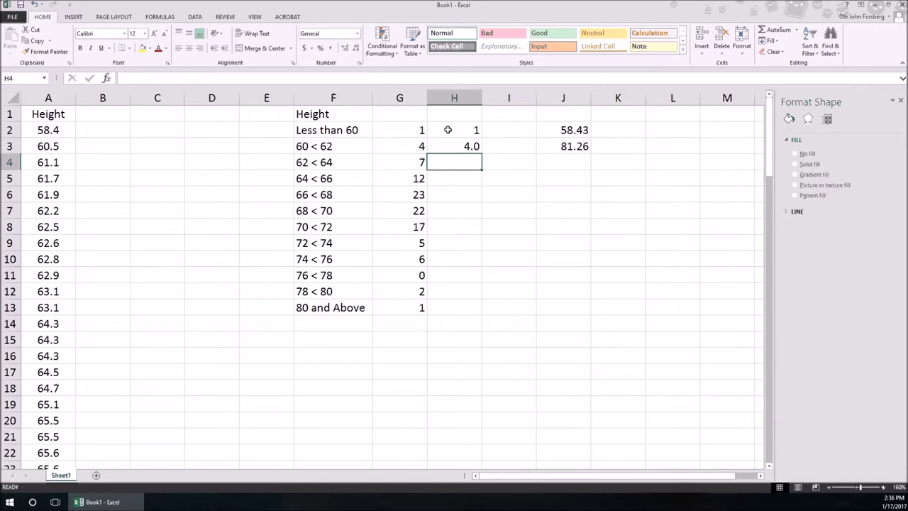
Step: Enter =COUNTIF(A2:A101,"<64")-H3-H2 in H4, giving 7
text(=COUNTIF()
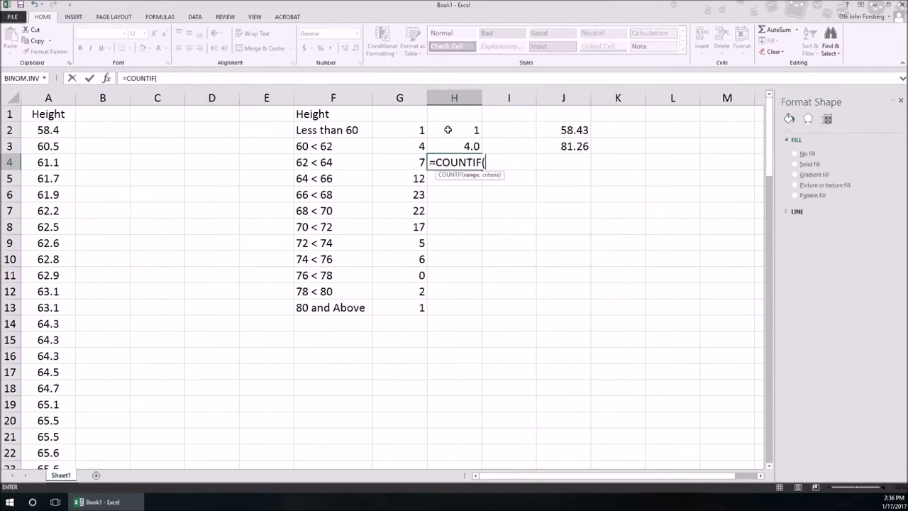
text(A2:A1)
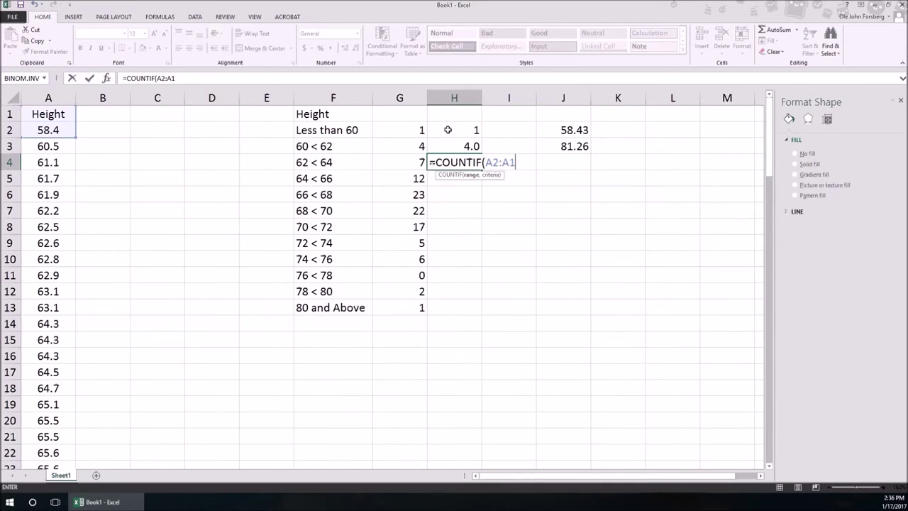
text(01,)
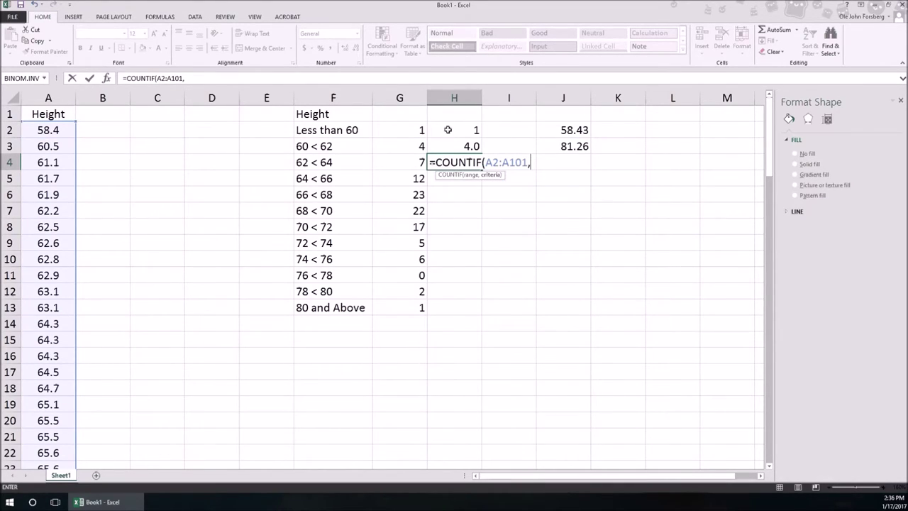
text("<64")-)
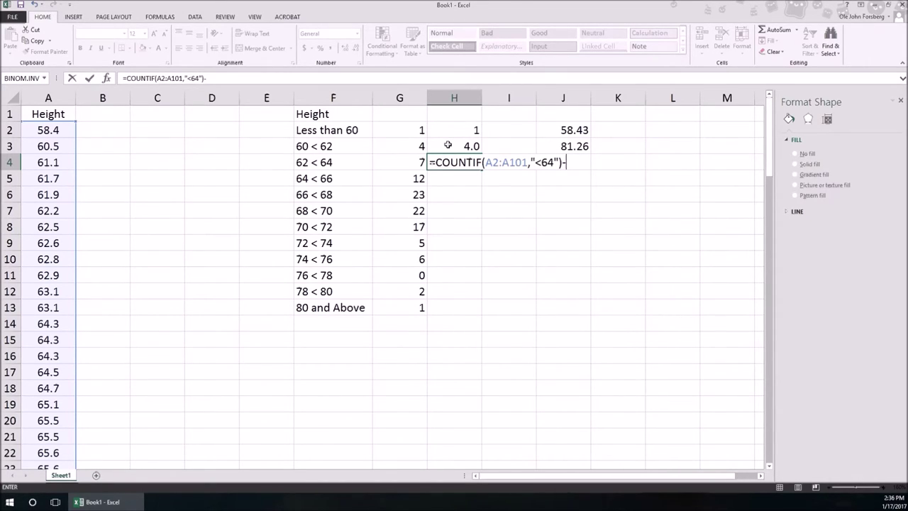
click(447, 146)
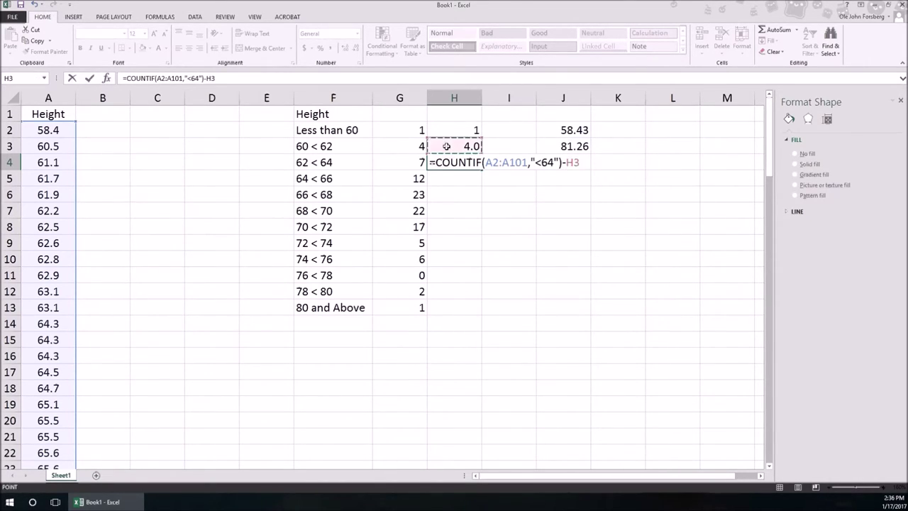
text(-)
click(451, 126)
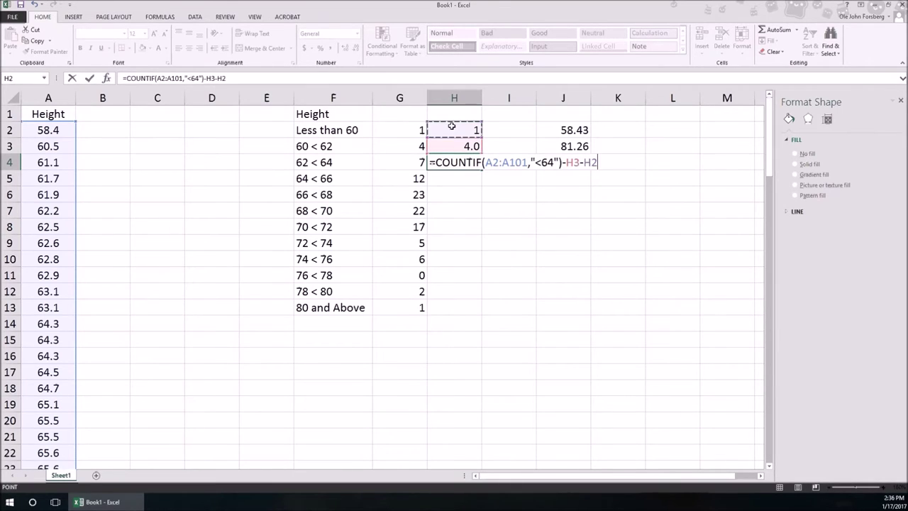
key(Return)
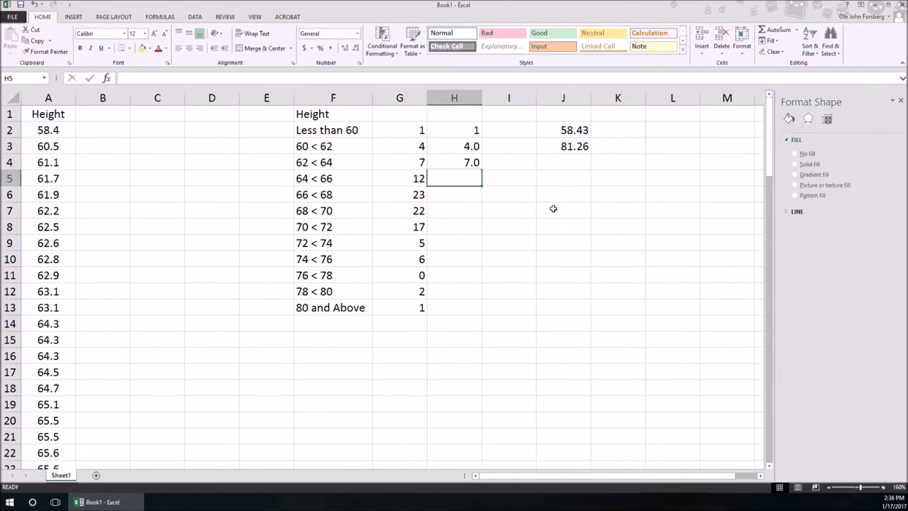
Step: Enter =COUNTIF(A2:A101,"<66")-H4-H3-H2 in H5 to check the 64 < 66 count
text(=COU)
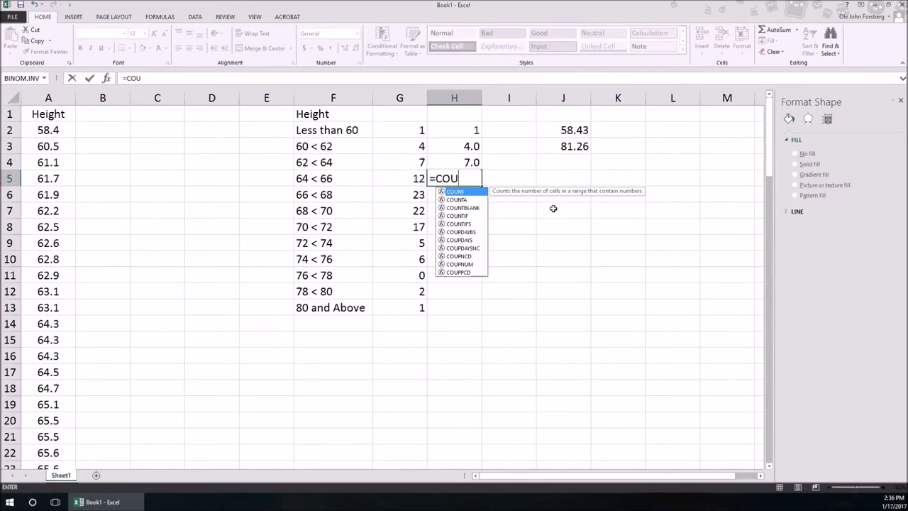
text(NTIF)
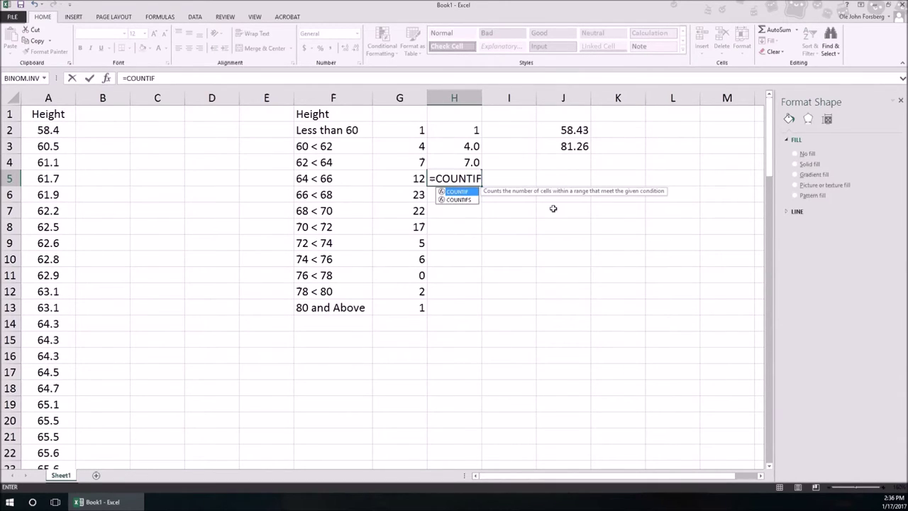
text((A2"A)
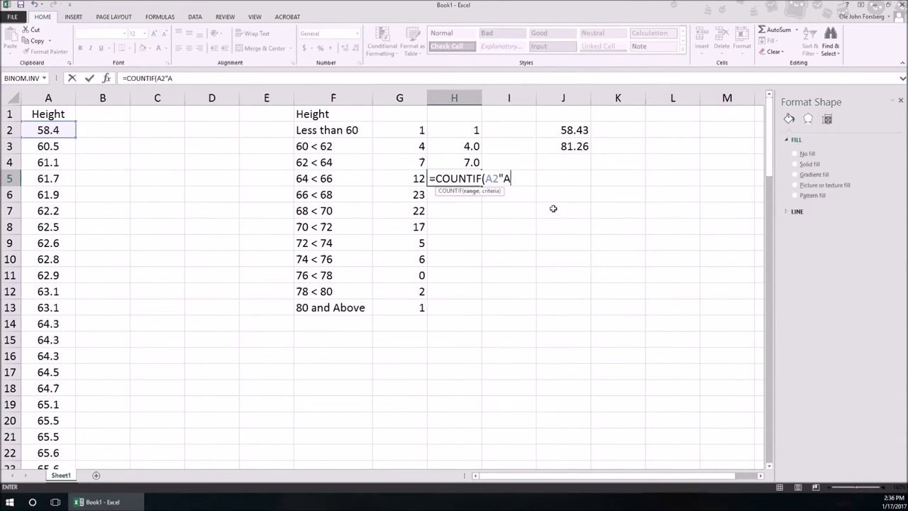
text(101,"<)
key(Left)
key(Left)
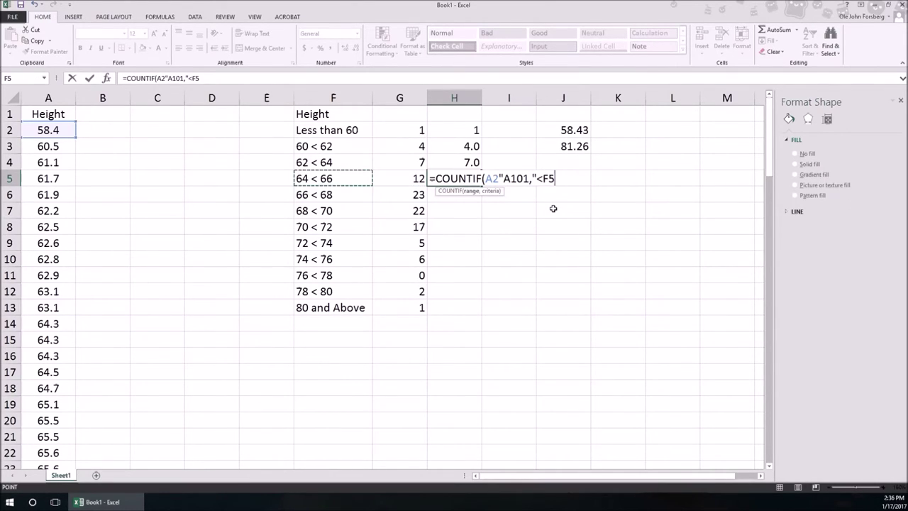
key(BackSpace)
key(BackSpace)
key(BackSpace)
key(BackSpace)
key(BackSpace)
key(BackSpace)
key(BackSpace)
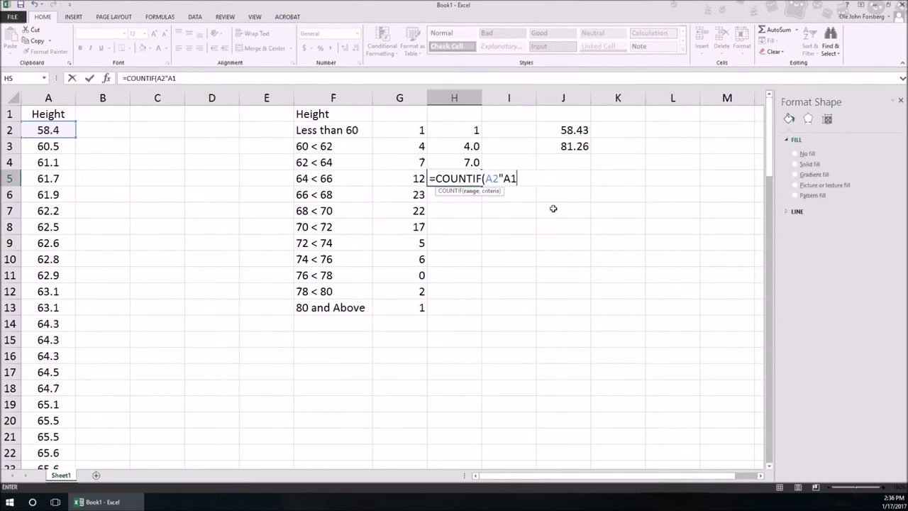
key(BackSpace)
key(BackSpace)
key(BackSpace)
text(:A)
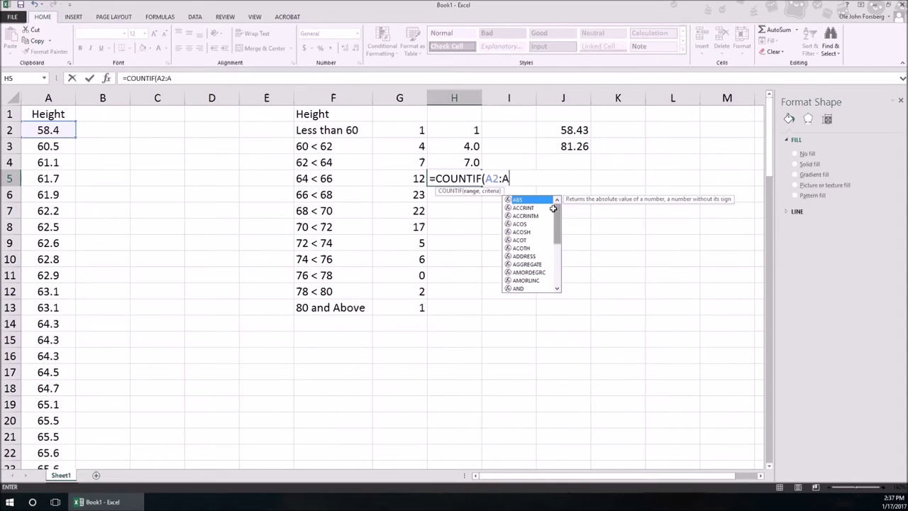
text(101,")
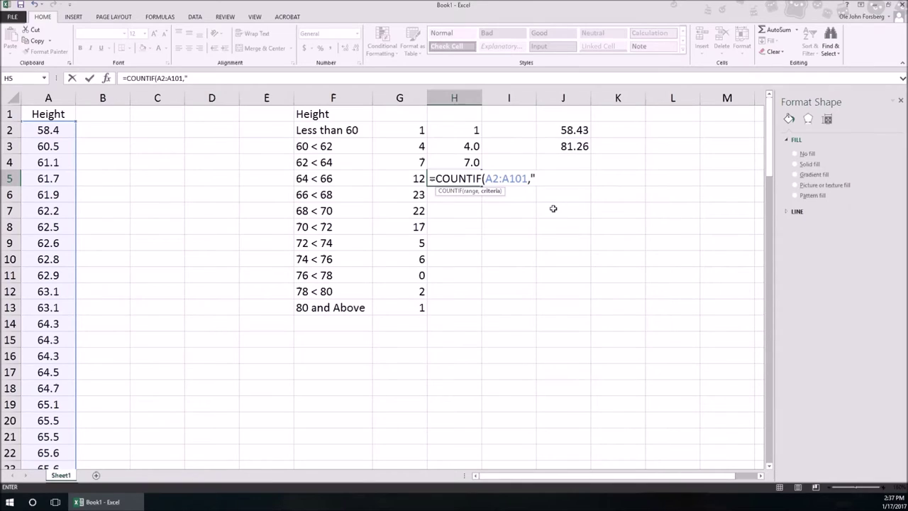
text(<66")-)
click(448, 162)
text(-)
click(449, 146)
text(-)
click(449, 131)
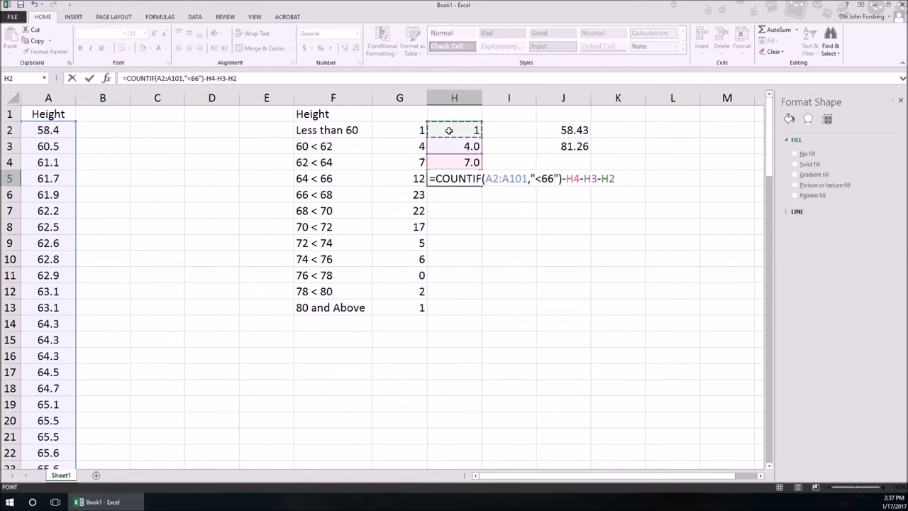
key(Return)
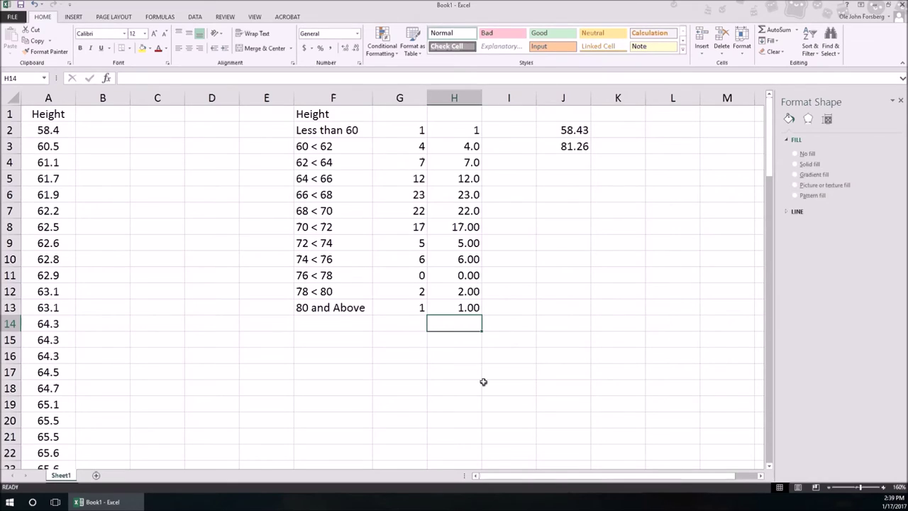
click(452, 306)
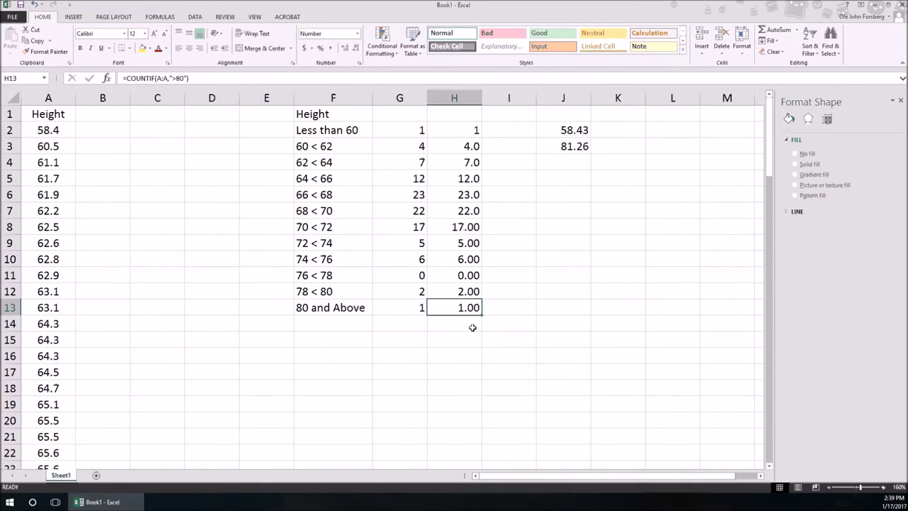
Step: Change the H13 criterion from >80 to >=80 and review the H12 formula
key(F2)
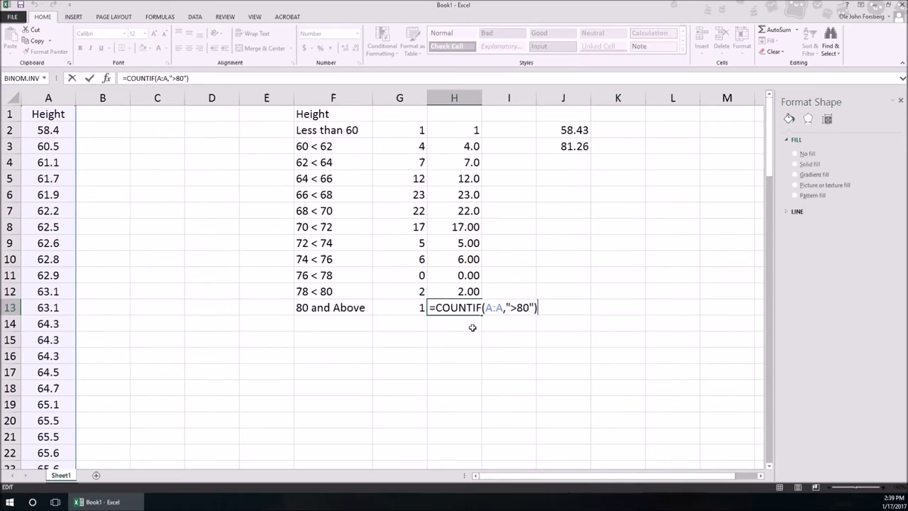
click(516, 307)
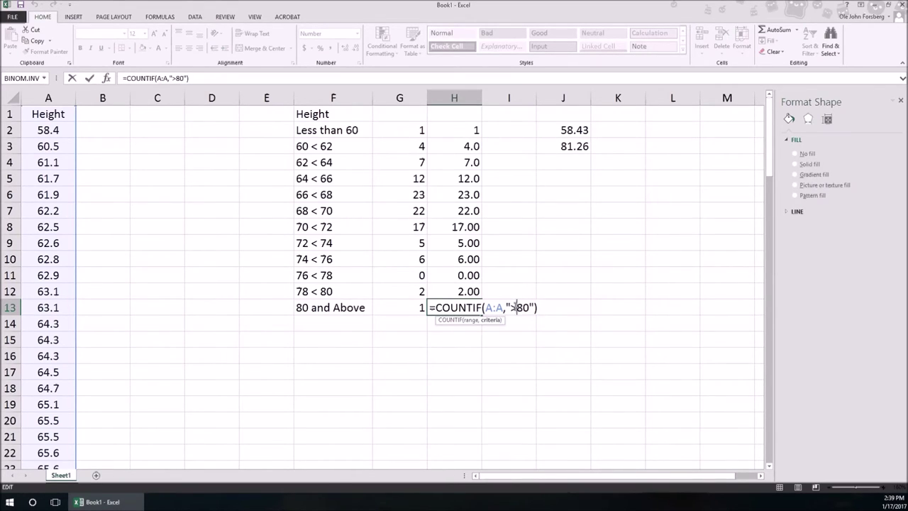
text(=)
key(Return)
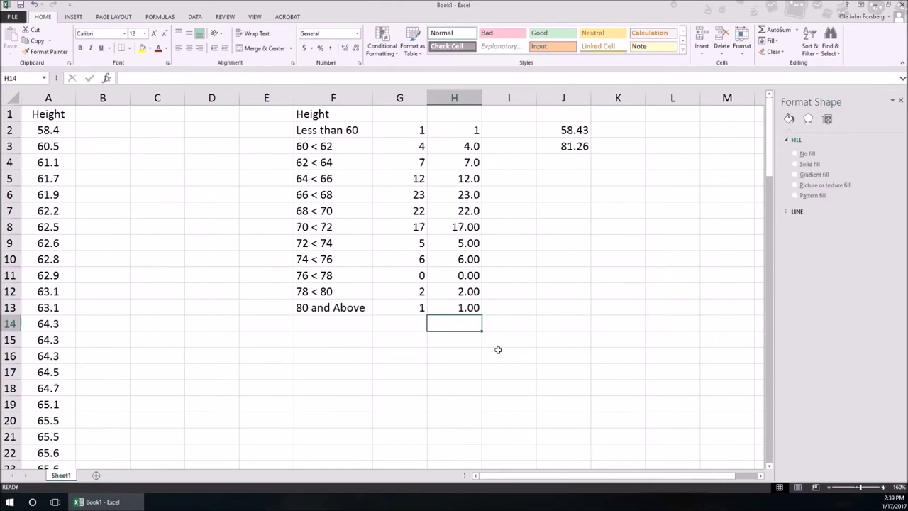
click(445, 289)
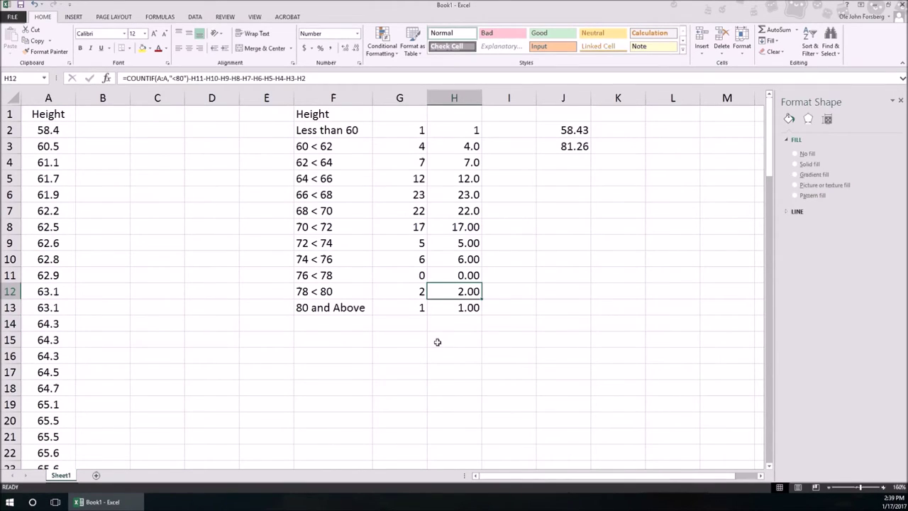
key(F2)
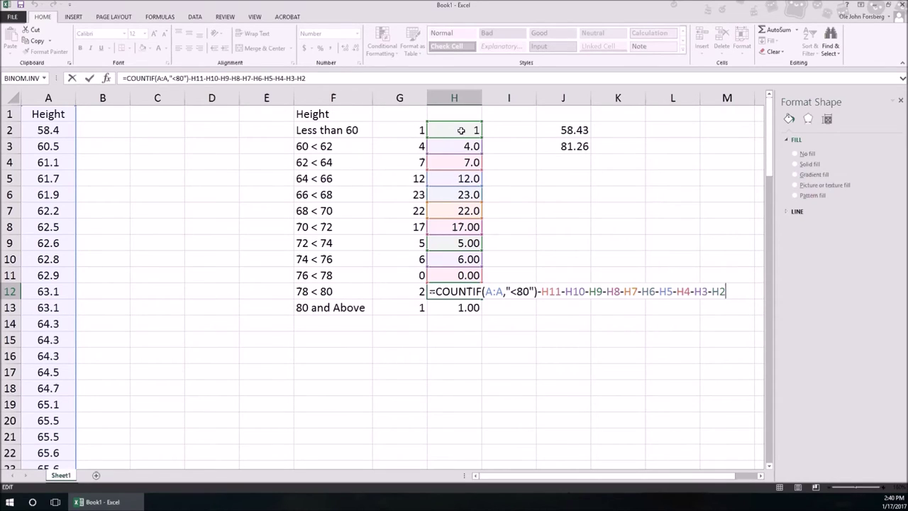
key(ctrl+Return)
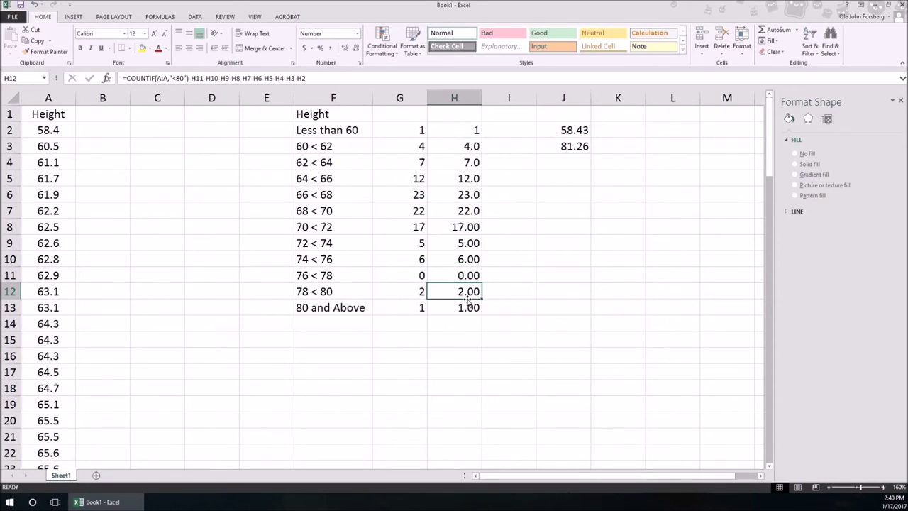
Step: Compare the column H check totals against the G2:G13 class counts
drag(462, 130, 451, 308)
drag(392, 308, 398, 133)
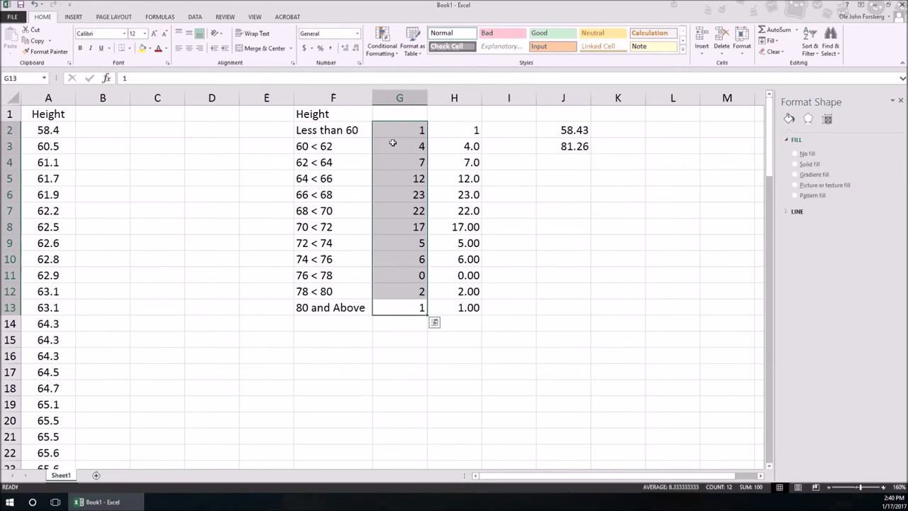
click(392, 229)
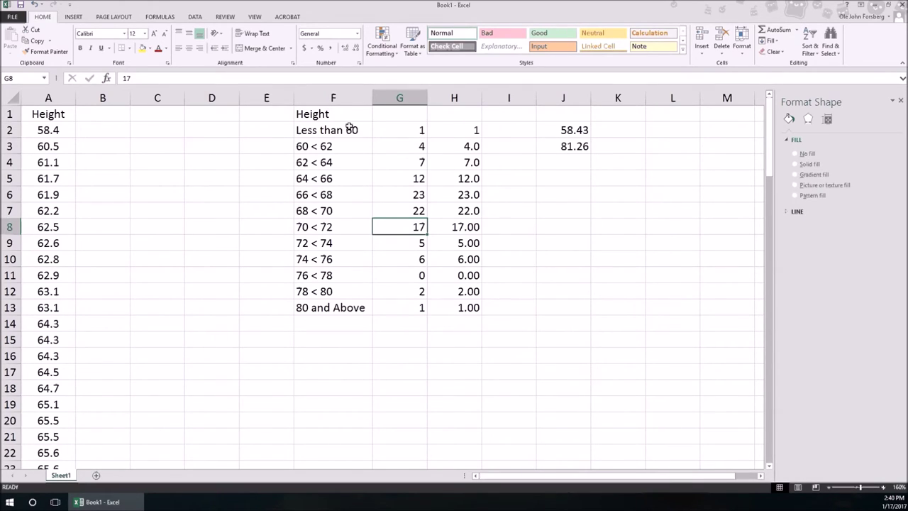
drag(343, 114, 402, 312)
Step: Insert a clustered column chart of the height-class counts and enlarge it
click(73, 17)
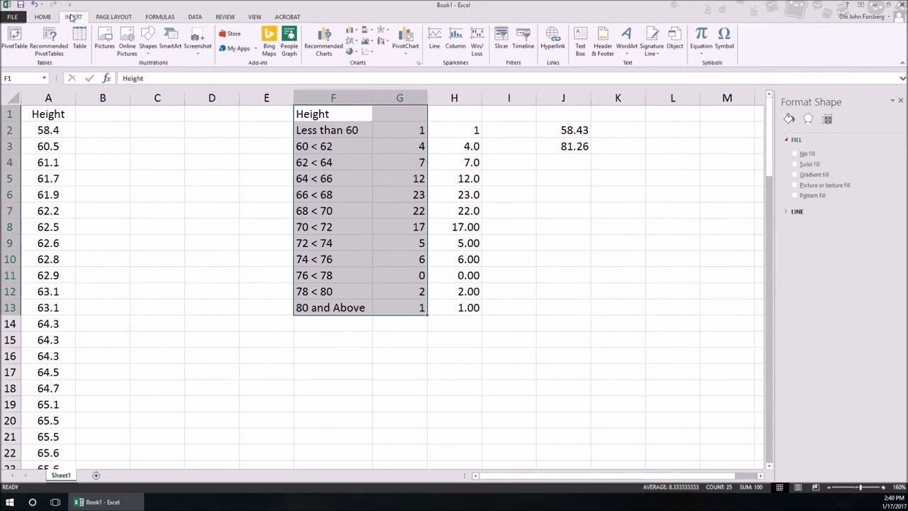
click(351, 33)
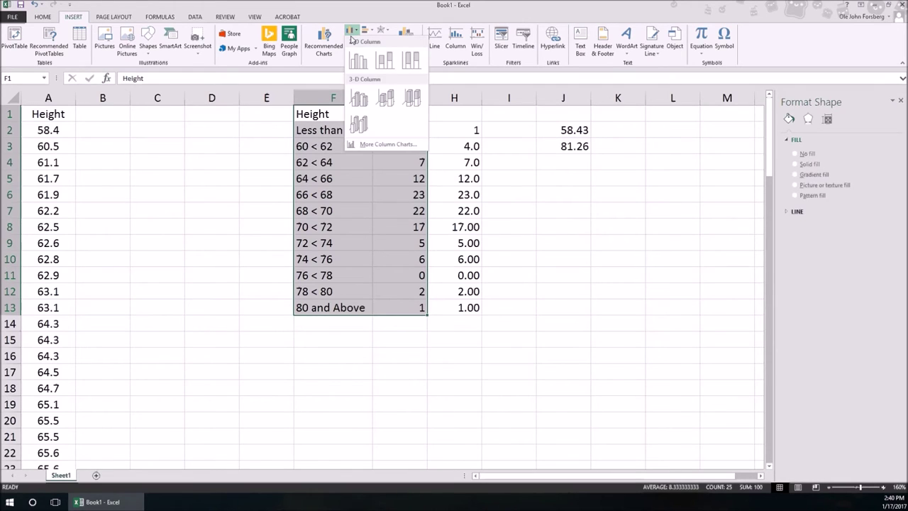
click(356, 64)
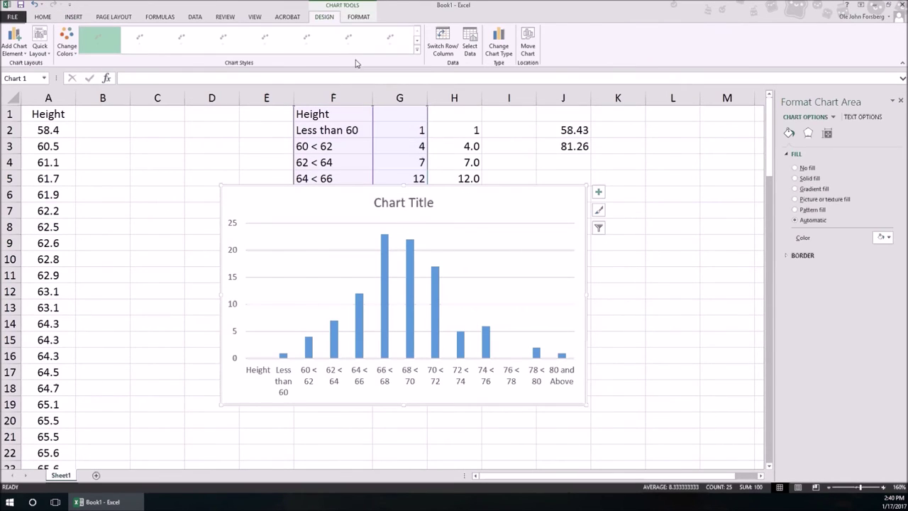
drag(590, 396, 731, 458)
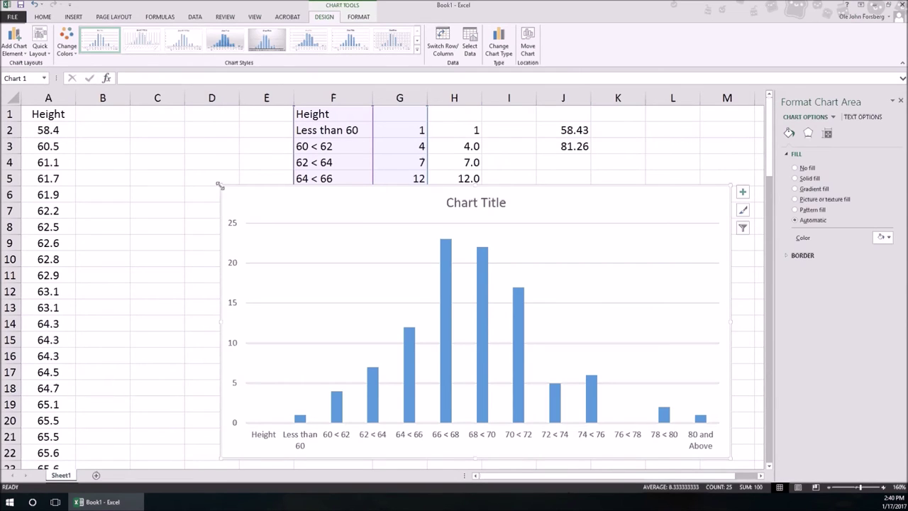
drag(220, 188, 120, 130)
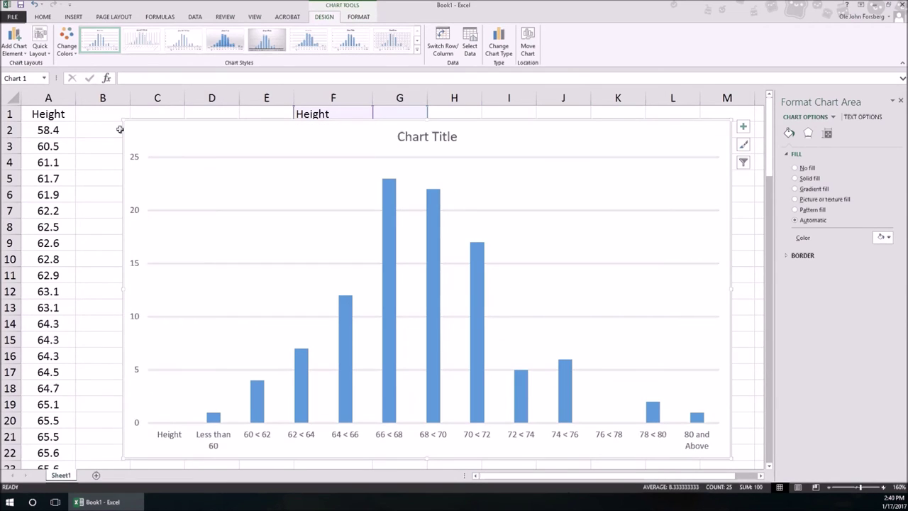
Step: Delete the chart title
click(444, 138)
key(Delete)
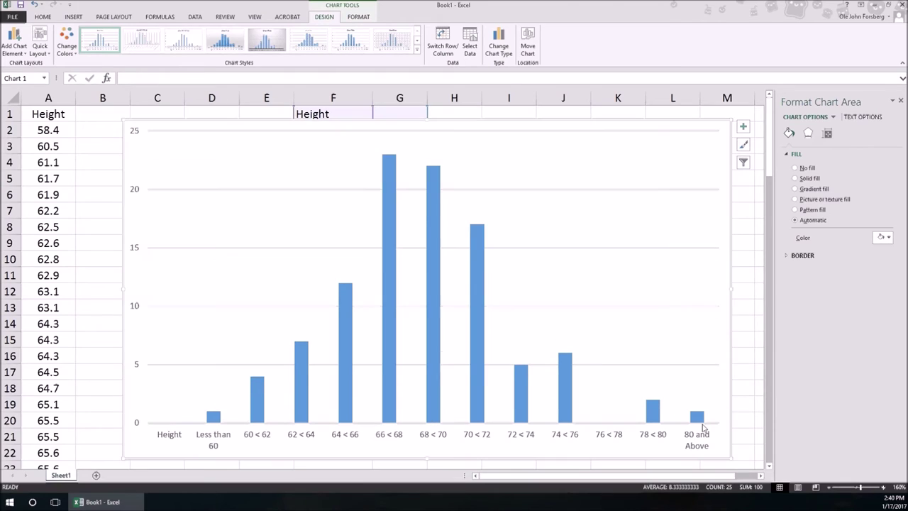
click(167, 436)
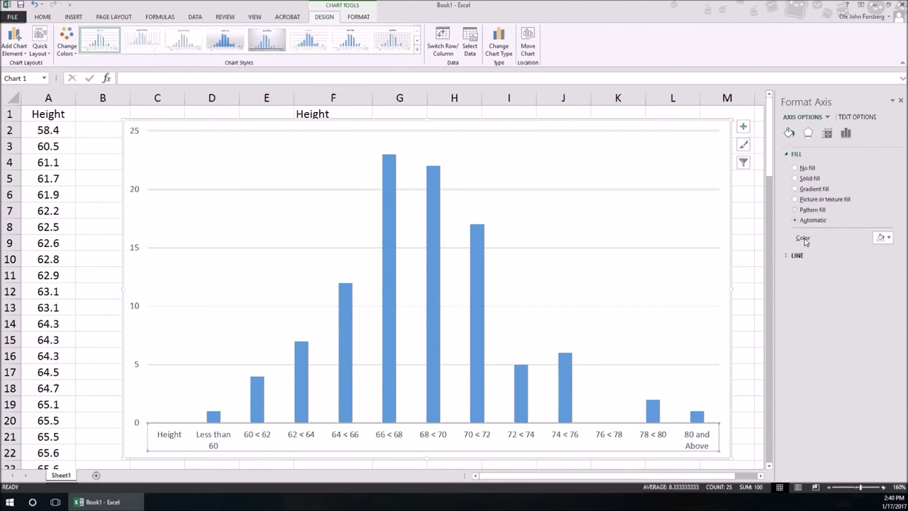
Step: Set the histogram series' Gap Width to 0% so the bars touch
click(433, 243)
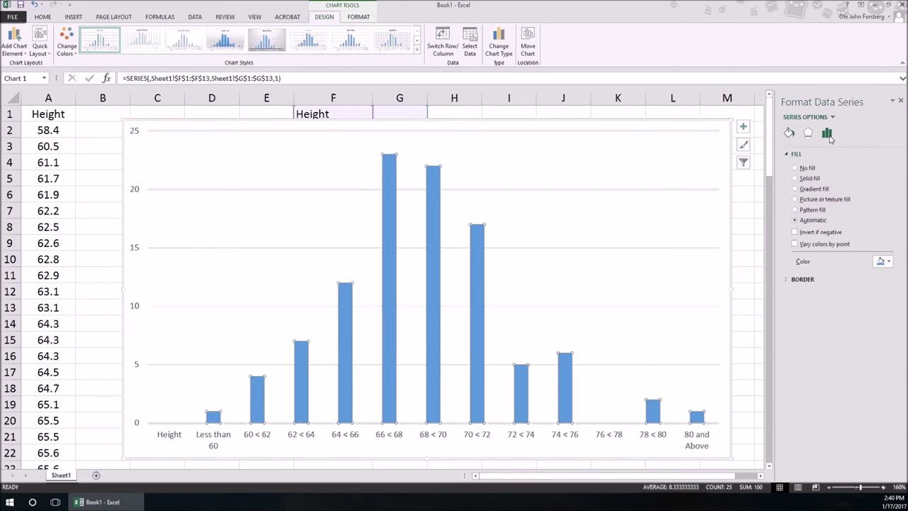
click(828, 134)
drag(843, 214, 821, 215)
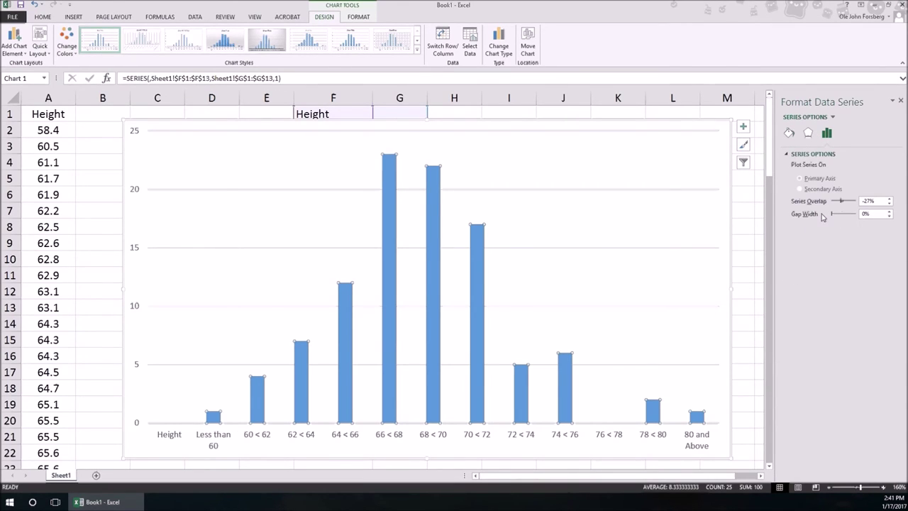
Step: Fill the histogram bars with a solid gold colour
click(789, 132)
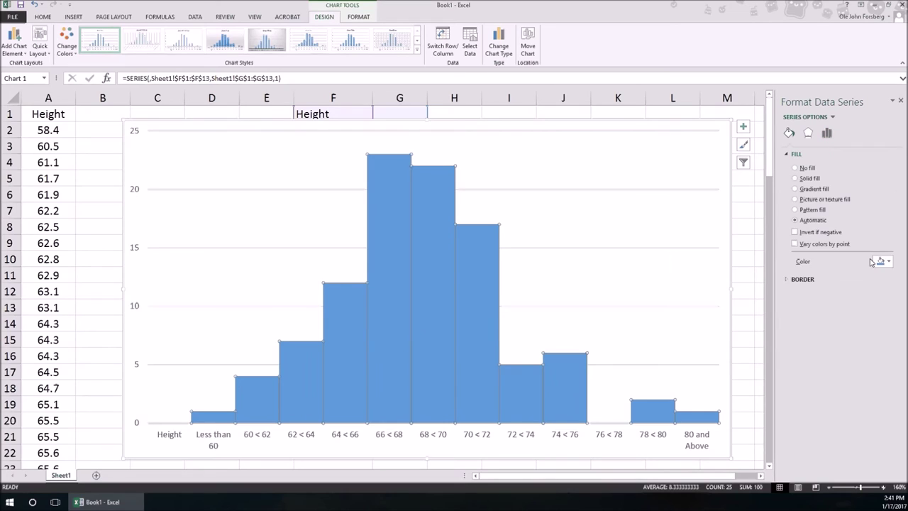
click(883, 261)
click(886, 313)
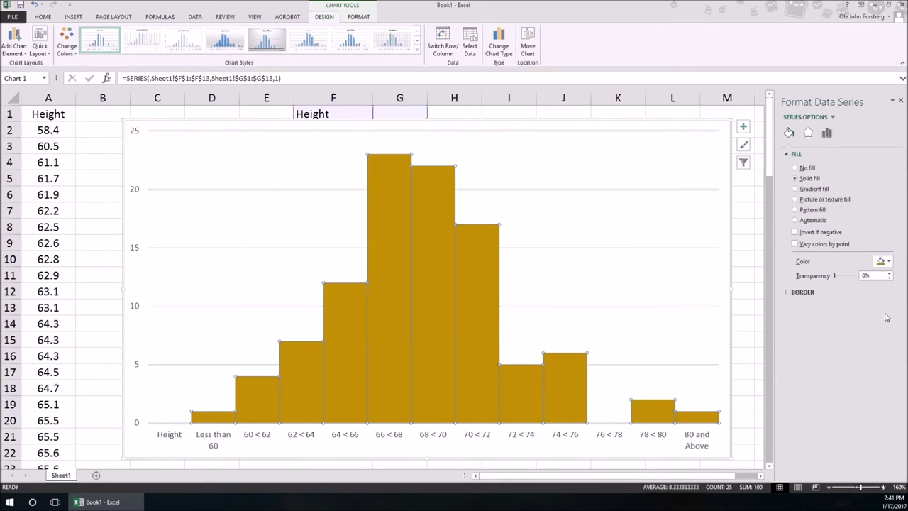
click(718, 373)
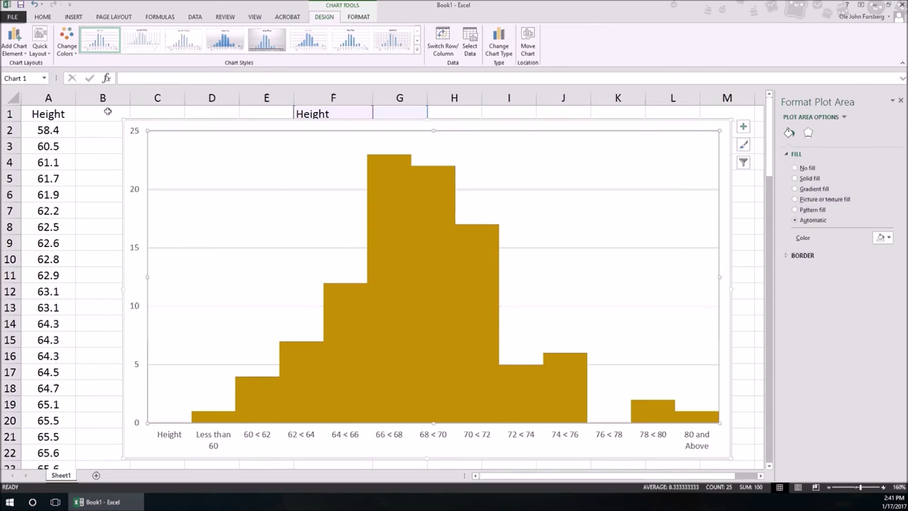
Step: Add a primary horizontal axis title and replace 'Axis Title' with 'Height [in]'
click(15, 49)
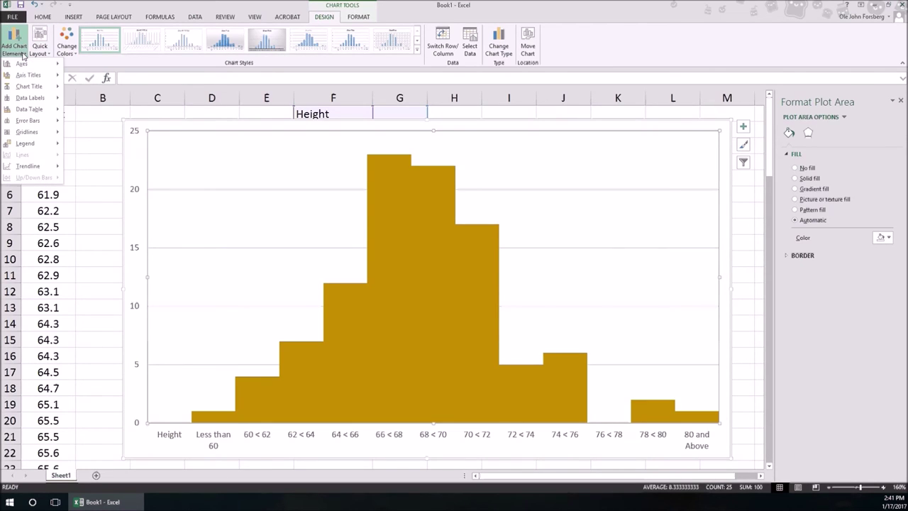
mouse_move(28, 74)
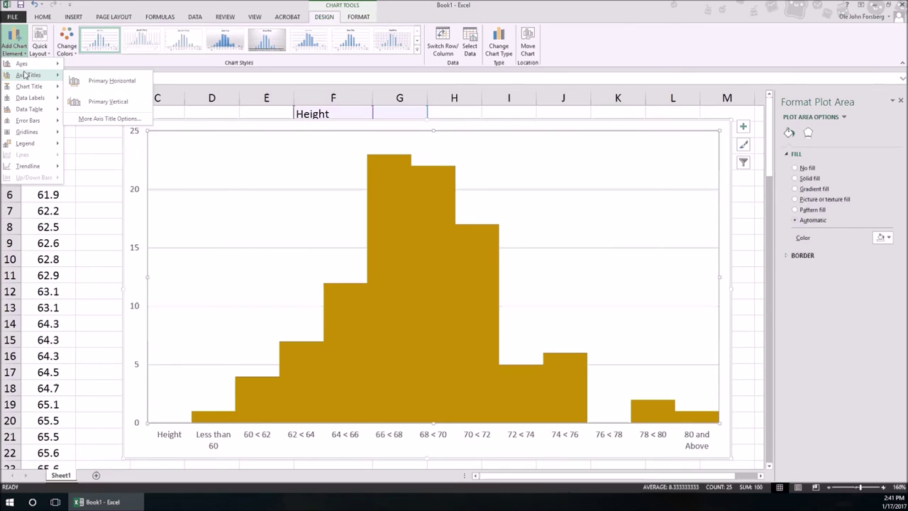
click(118, 88)
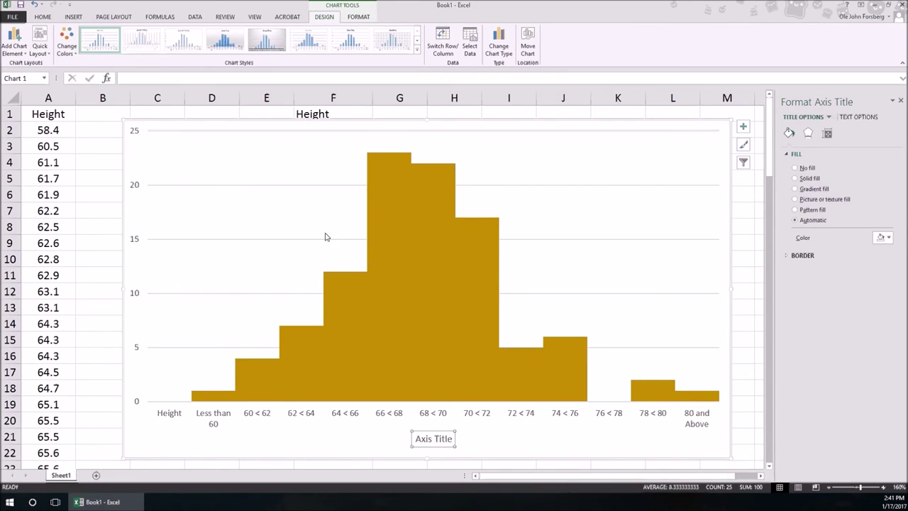
drag(426, 438, 438, 440)
triple_click(438, 439)
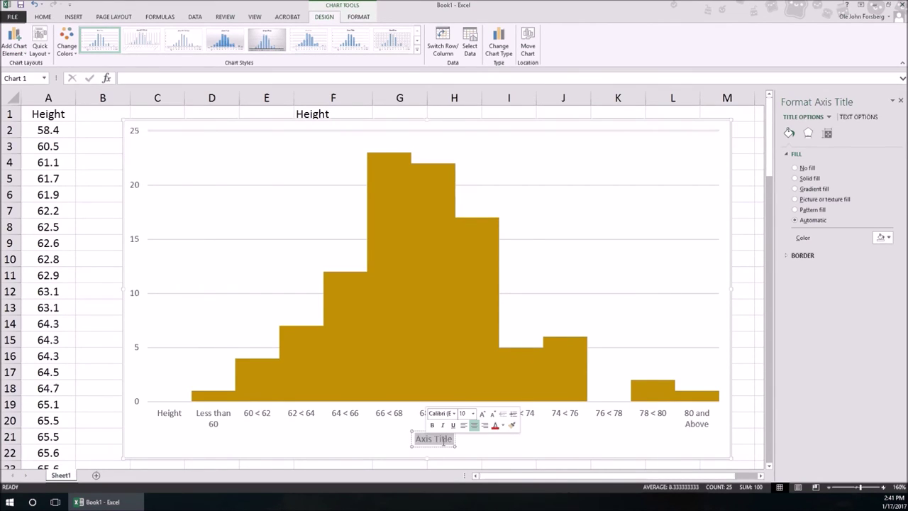
text(Height)
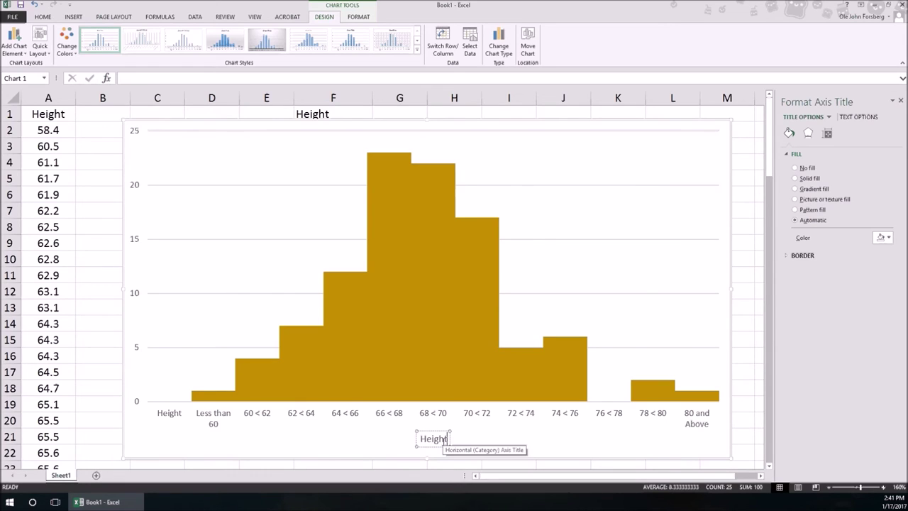
text( (in))
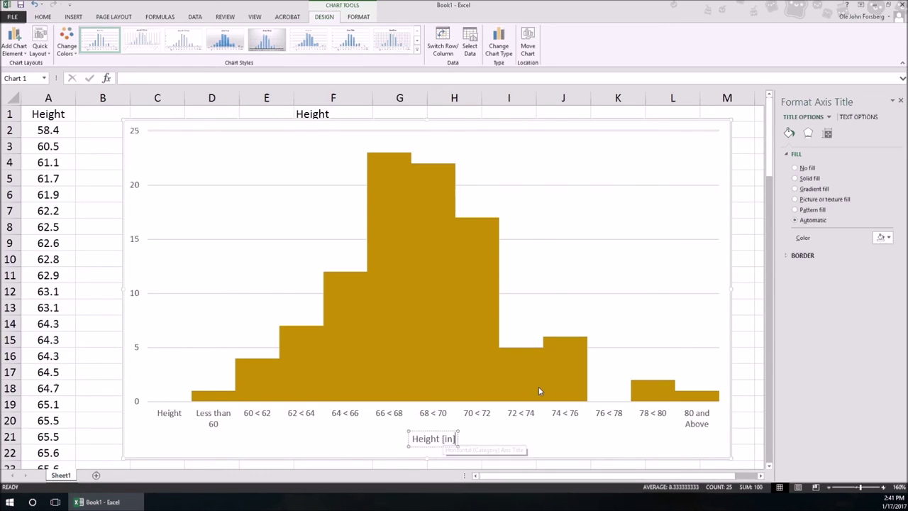
click(725, 387)
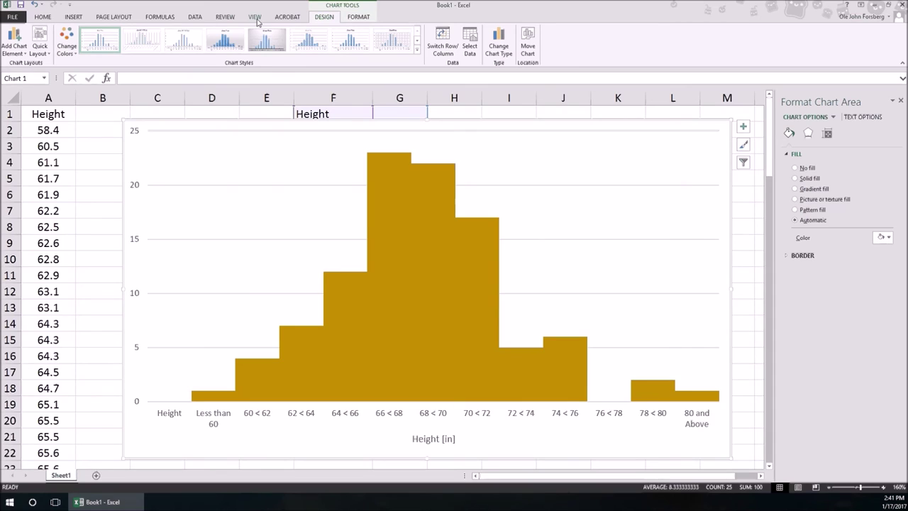
Step: Look at the Data Analysis Histogram tool and cancel it without running
click(196, 16)
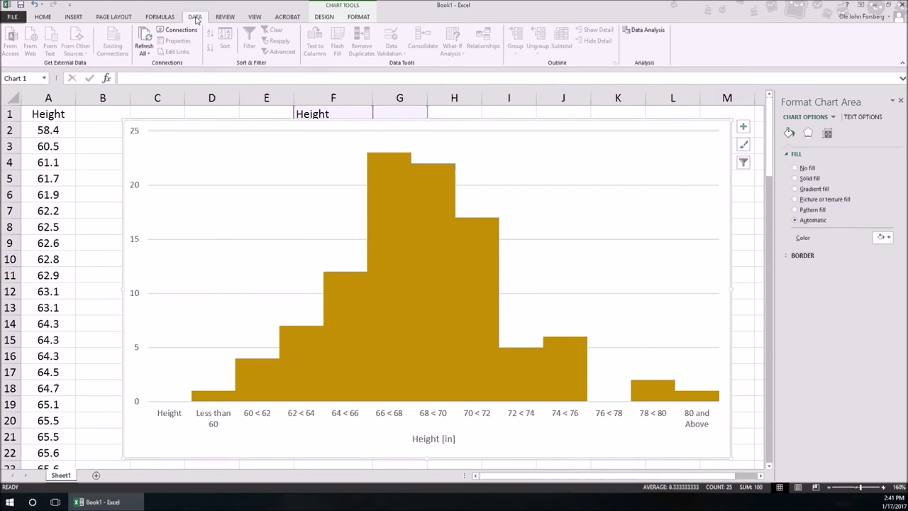
click(644, 29)
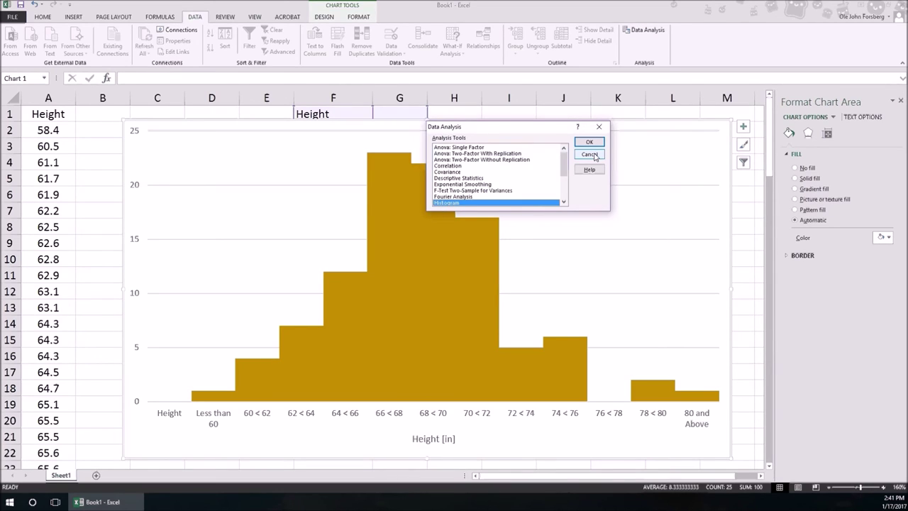
click(589, 154)
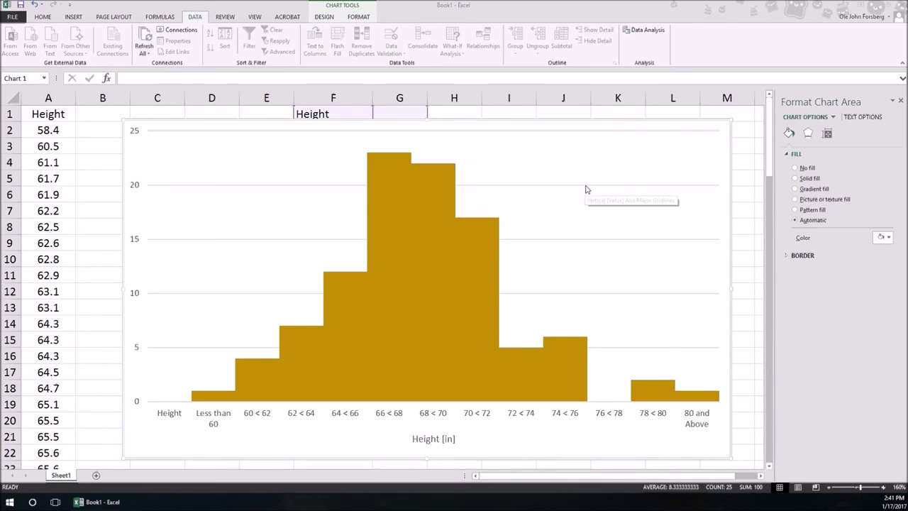
click(647, 32)
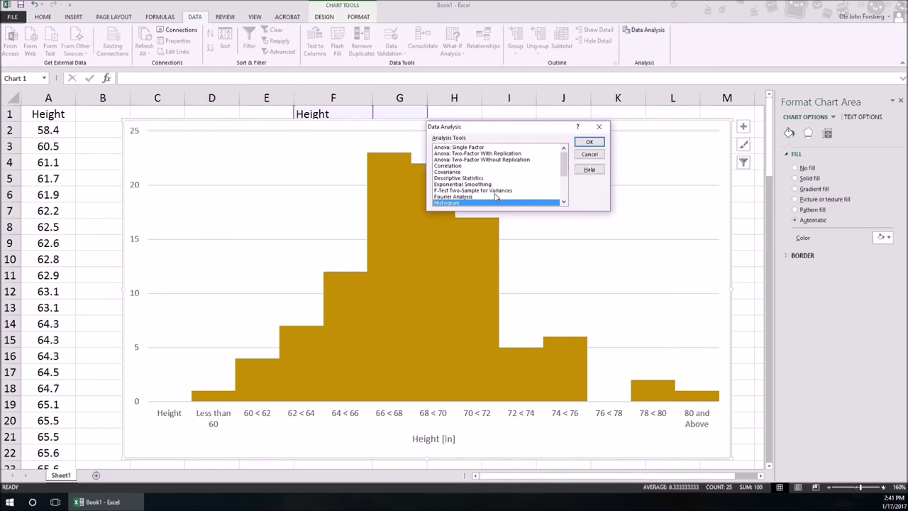
click(590, 154)
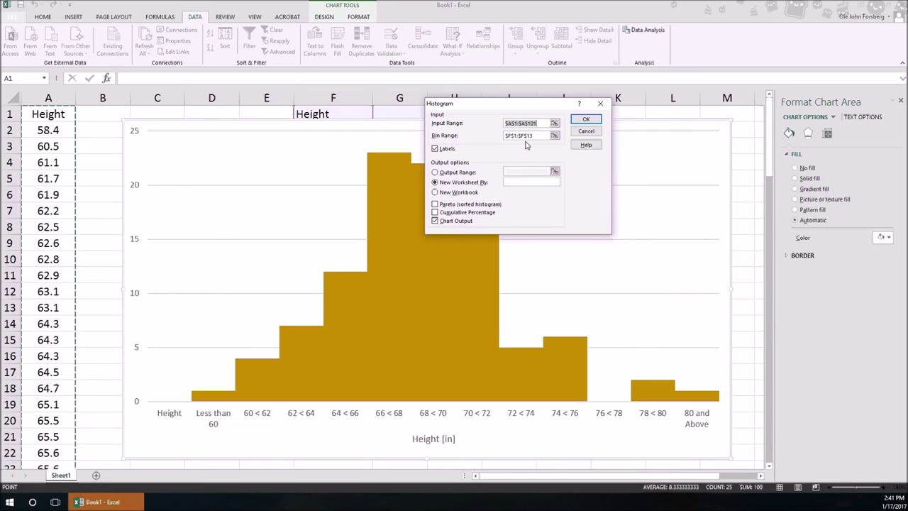
click(586, 132)
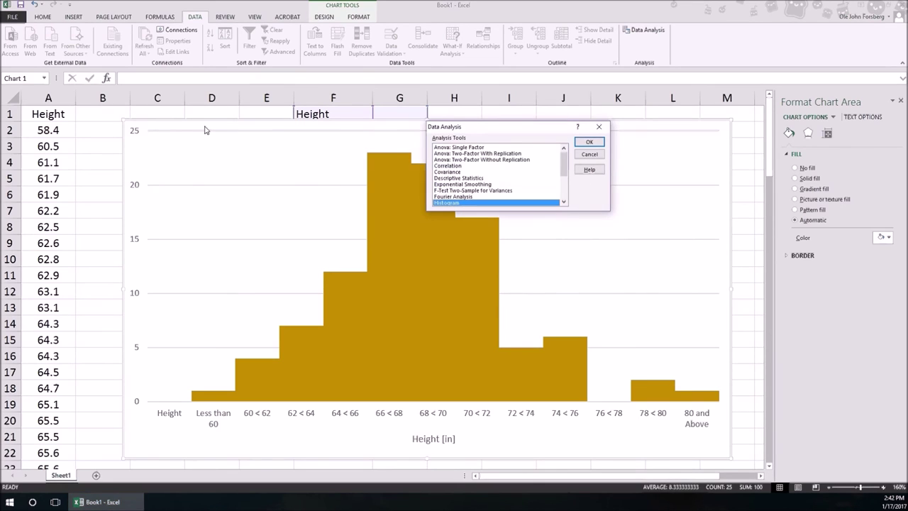
Step: Delete the gold histogram chart from the sheet and select cell L5
click(589, 154)
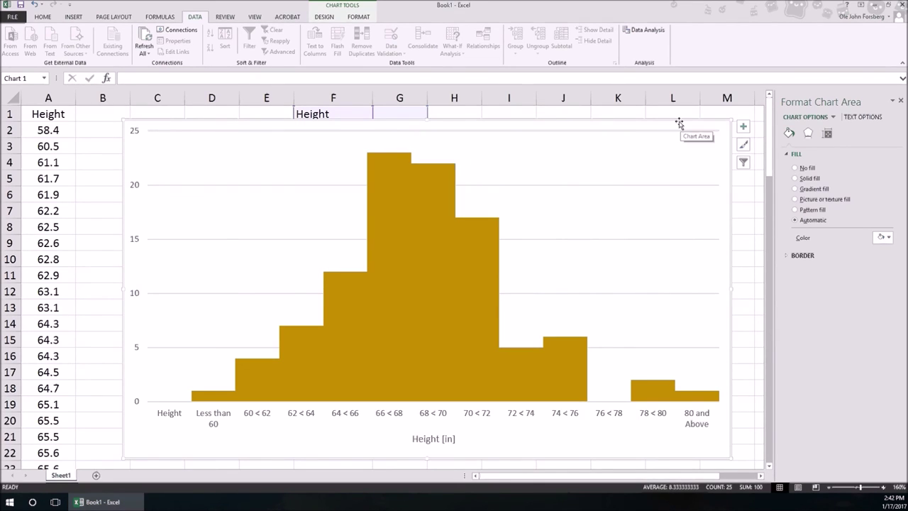
key(Delete)
click(674, 177)
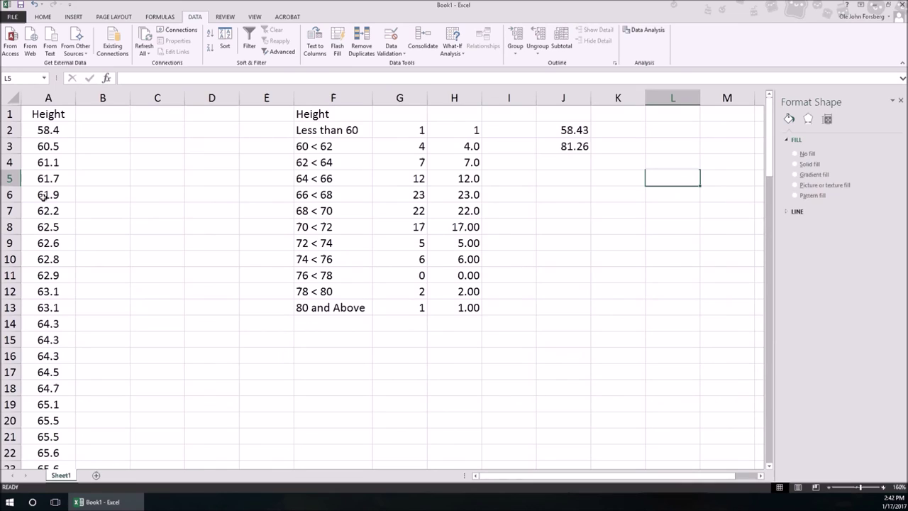